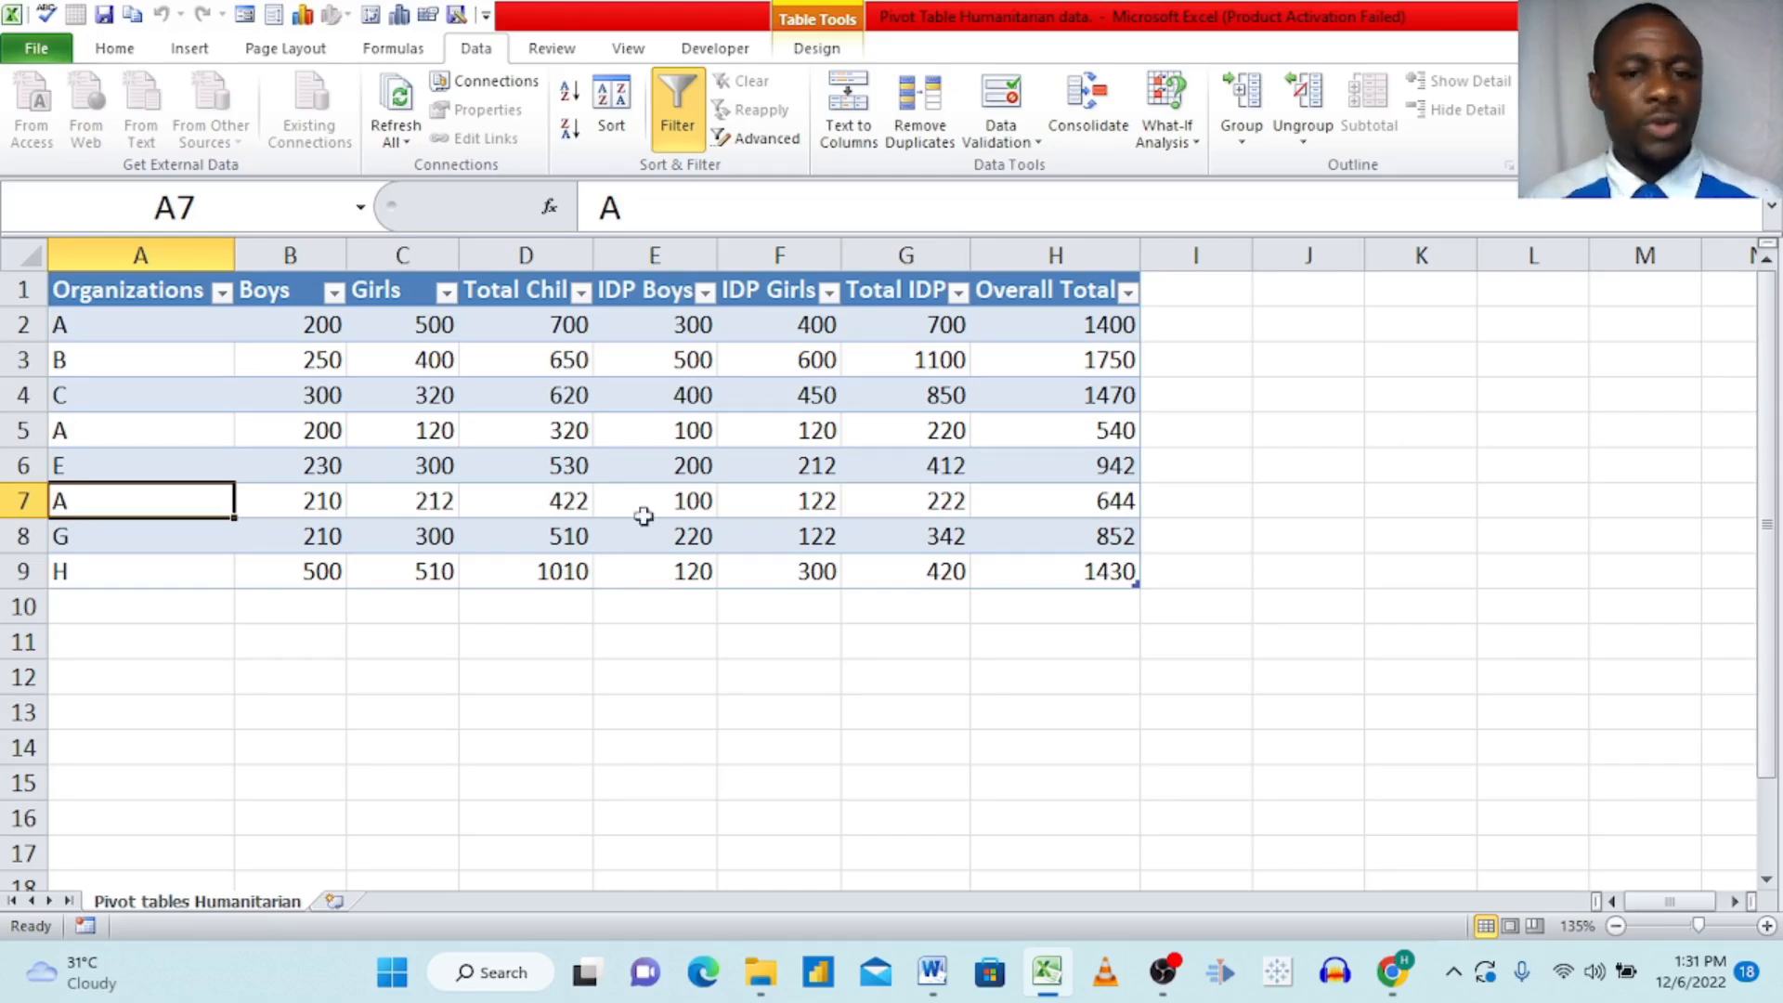
Step: Examine the entries and total formulas for children and IDPs by organization in the source data table
left_click(761, 546)
left_click(723, 647)
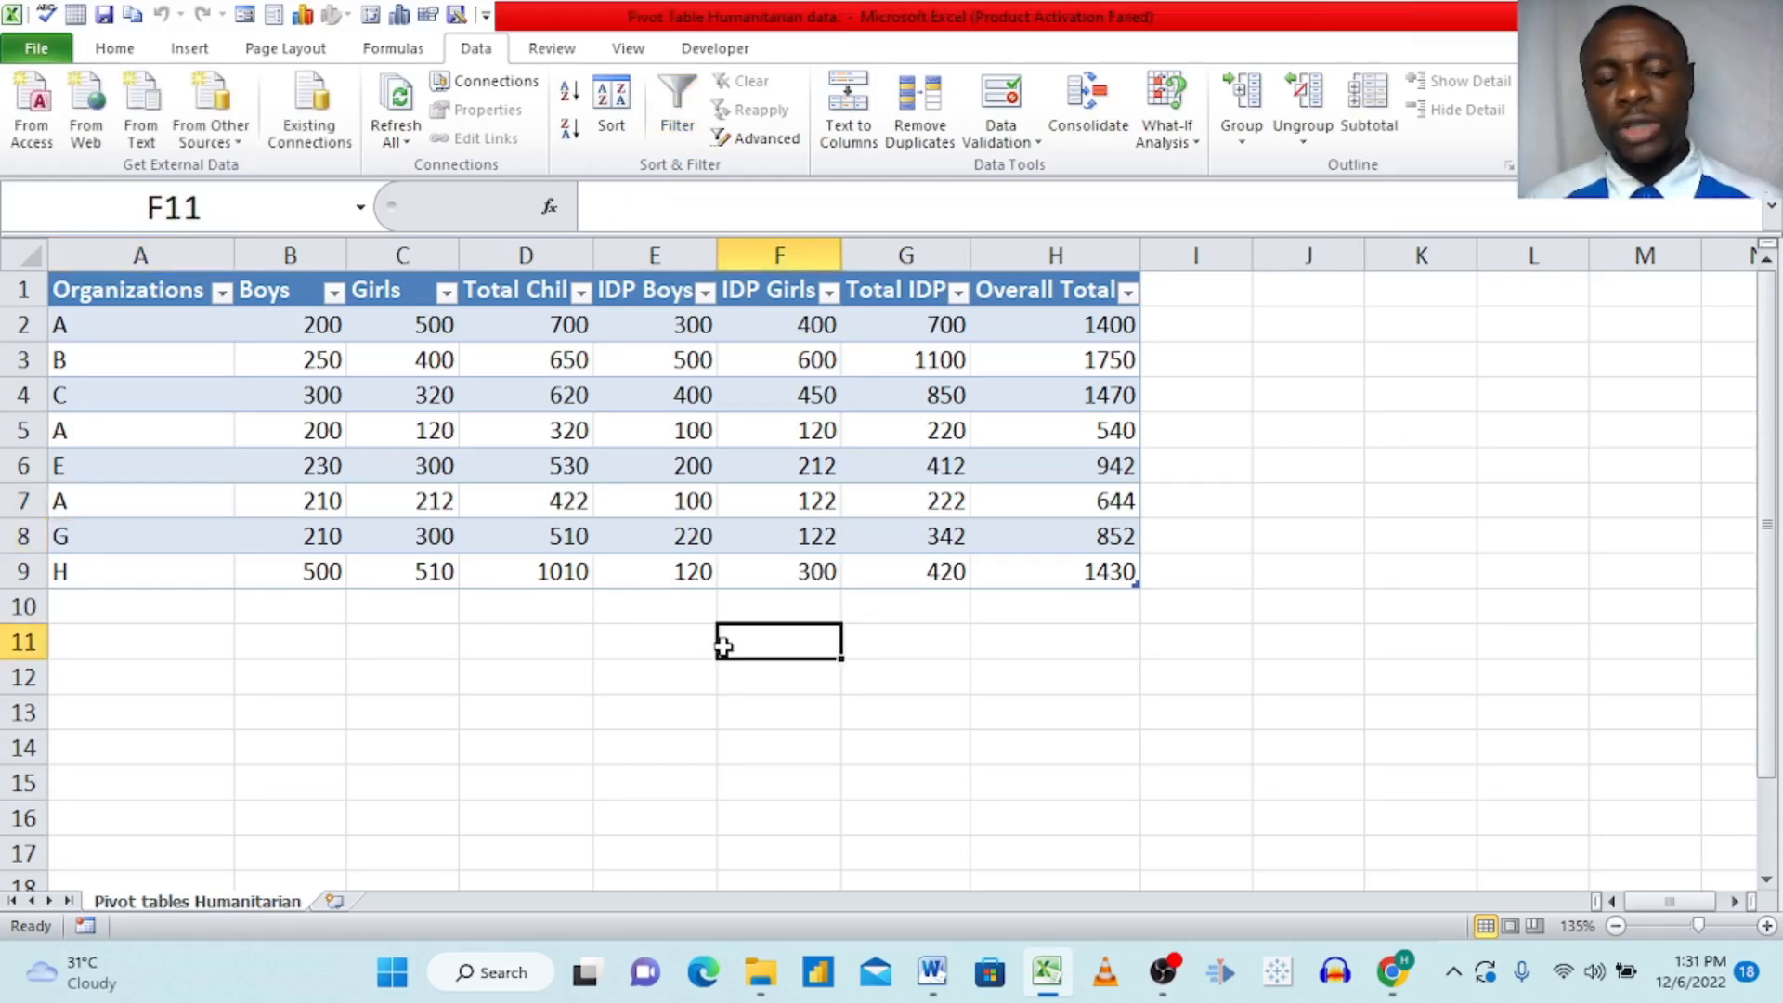
left_click(548, 467)
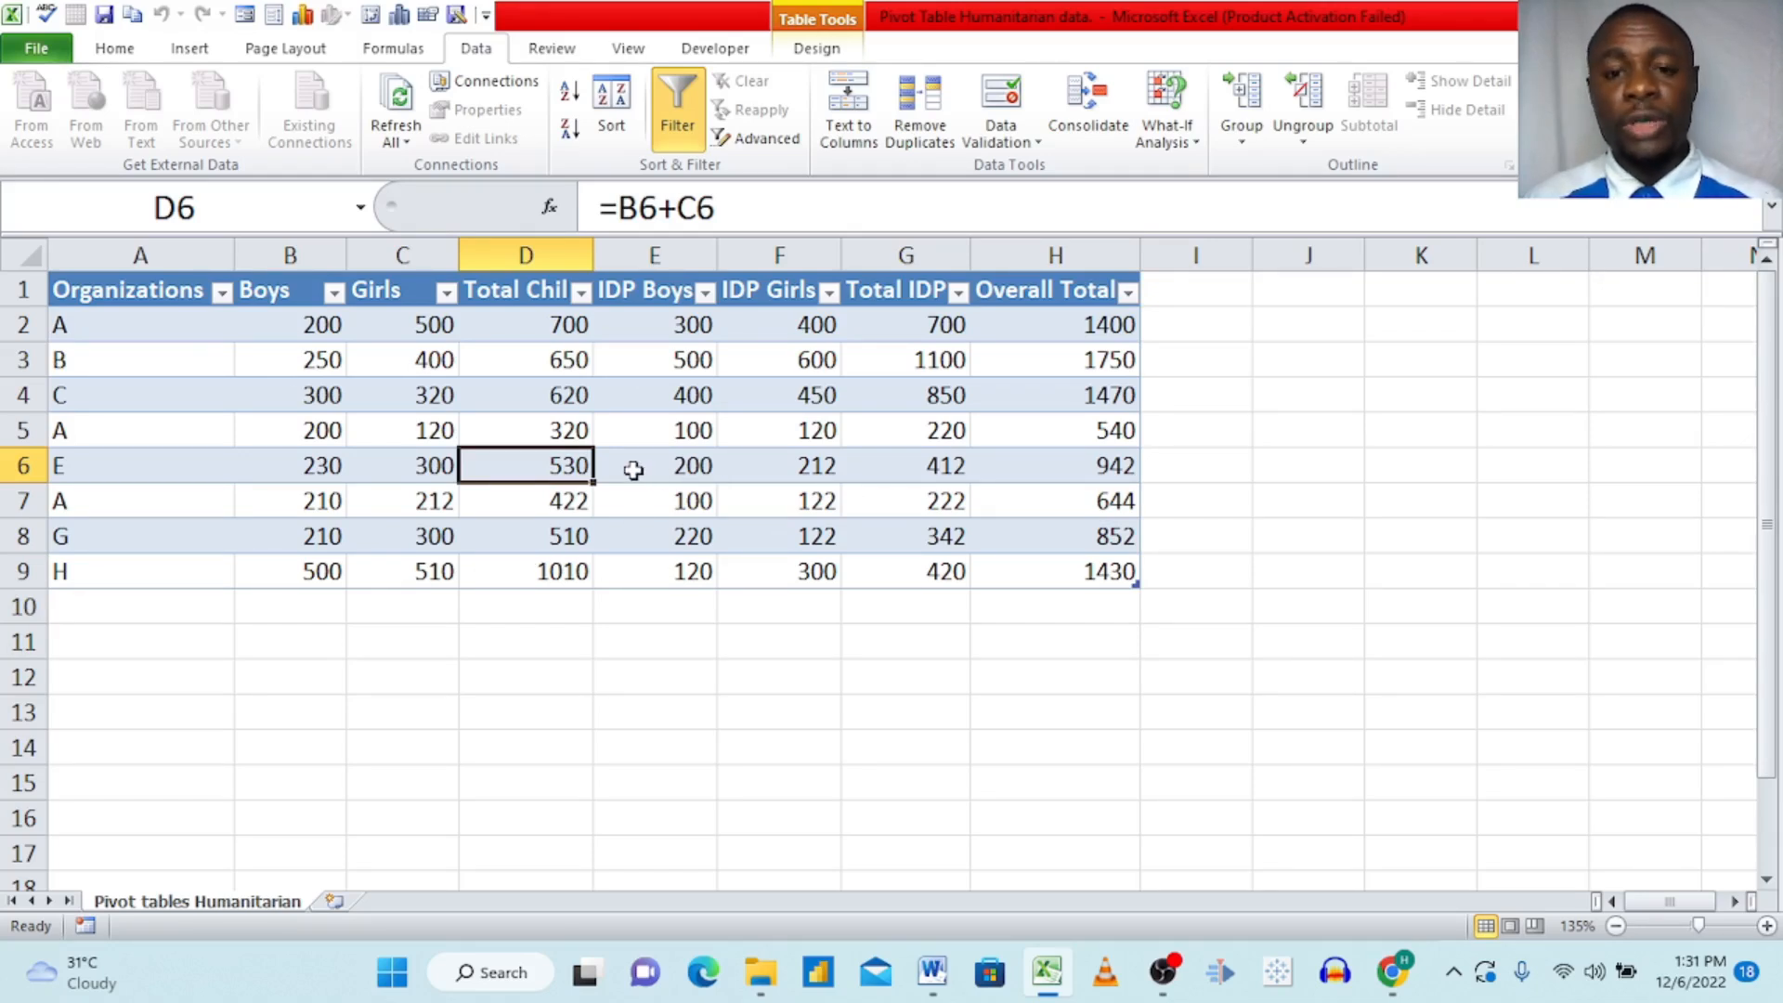
left_click(289, 388)
left_click(150, 407)
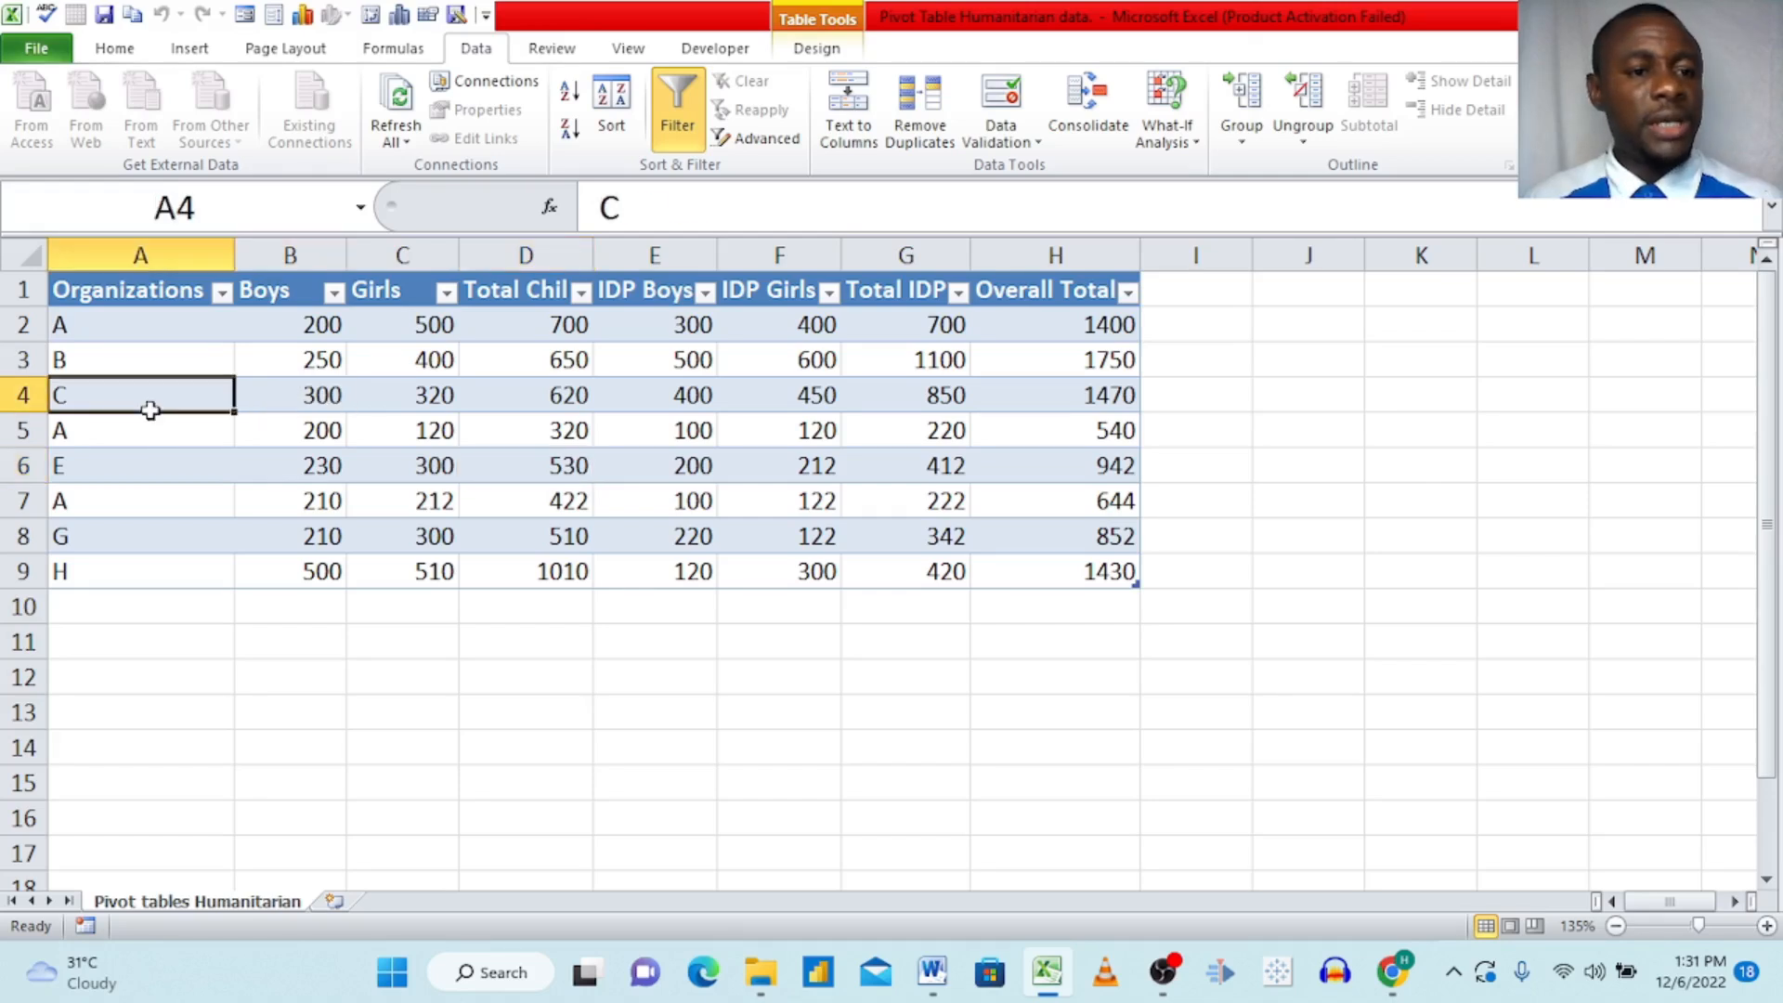
left_click(216, 497)
left_click(607, 533)
left_click(1082, 415)
left_click(873, 461)
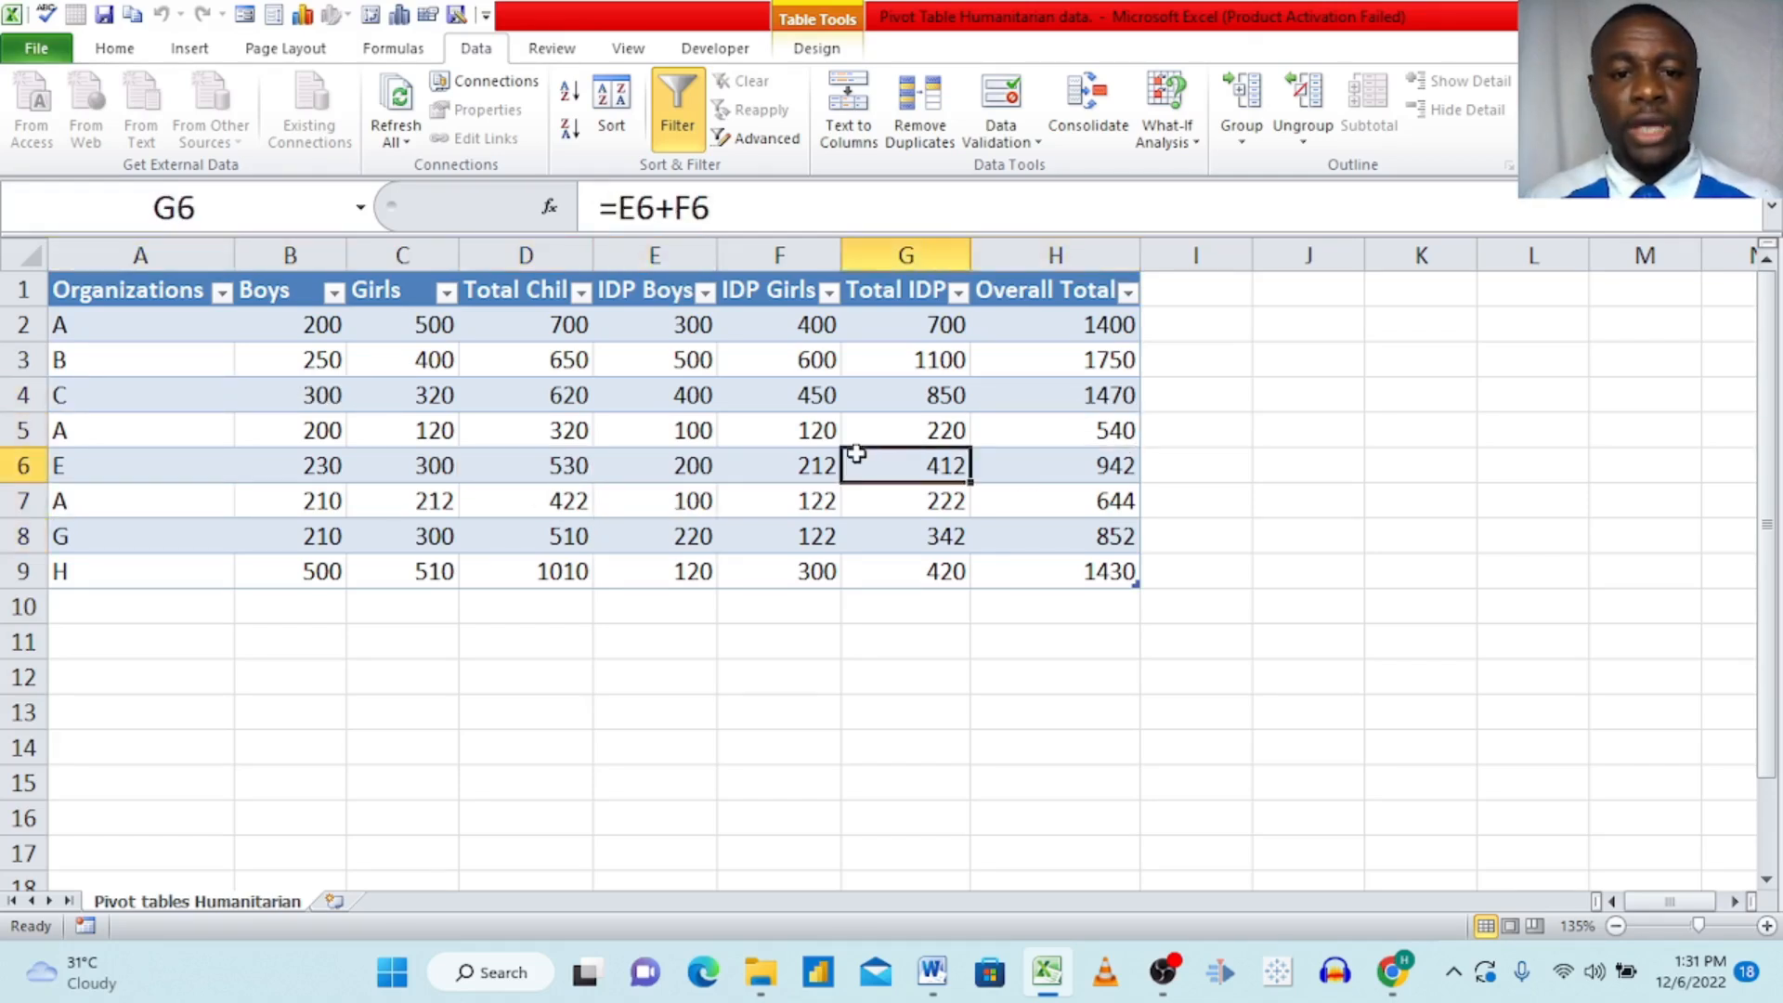
left_click(1296, 474)
left_click(783, 461)
left_click(362, 464)
left_click(185, 423)
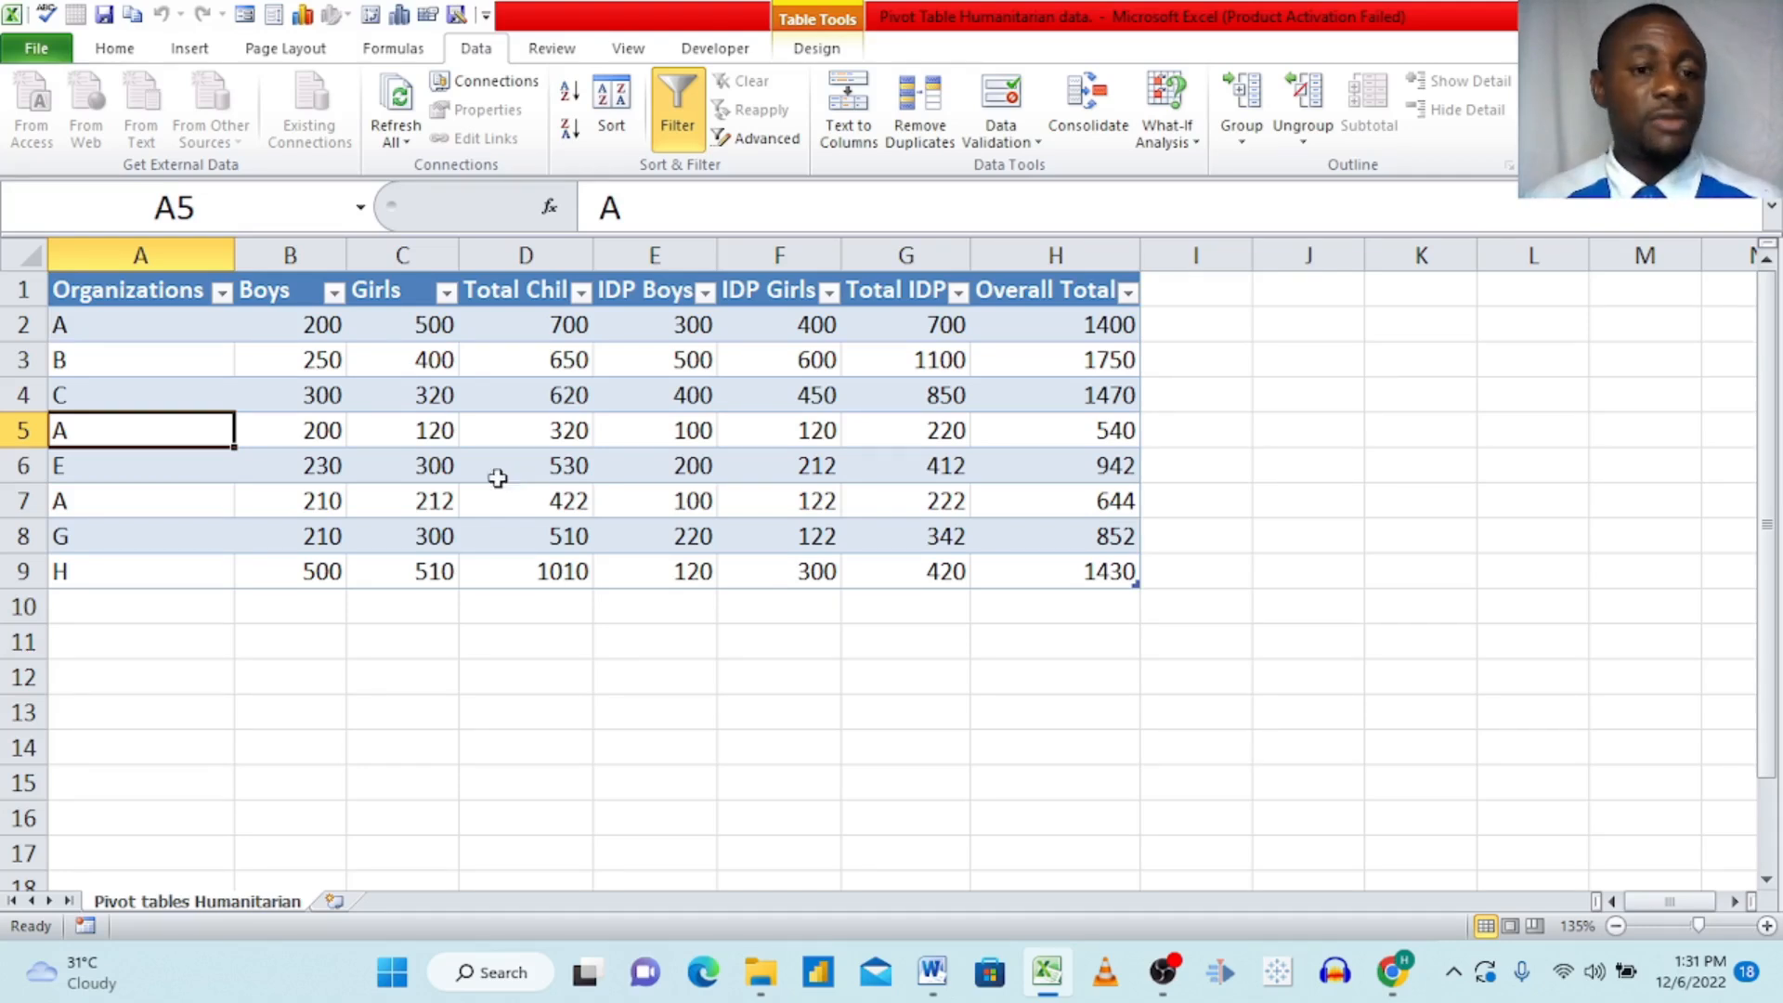
left_click(427, 440)
left_click(269, 455)
Step: Create a PivotTable on a new worksheet from the humanitarian data table, using Table6 as the source range
left_click(175, 423)
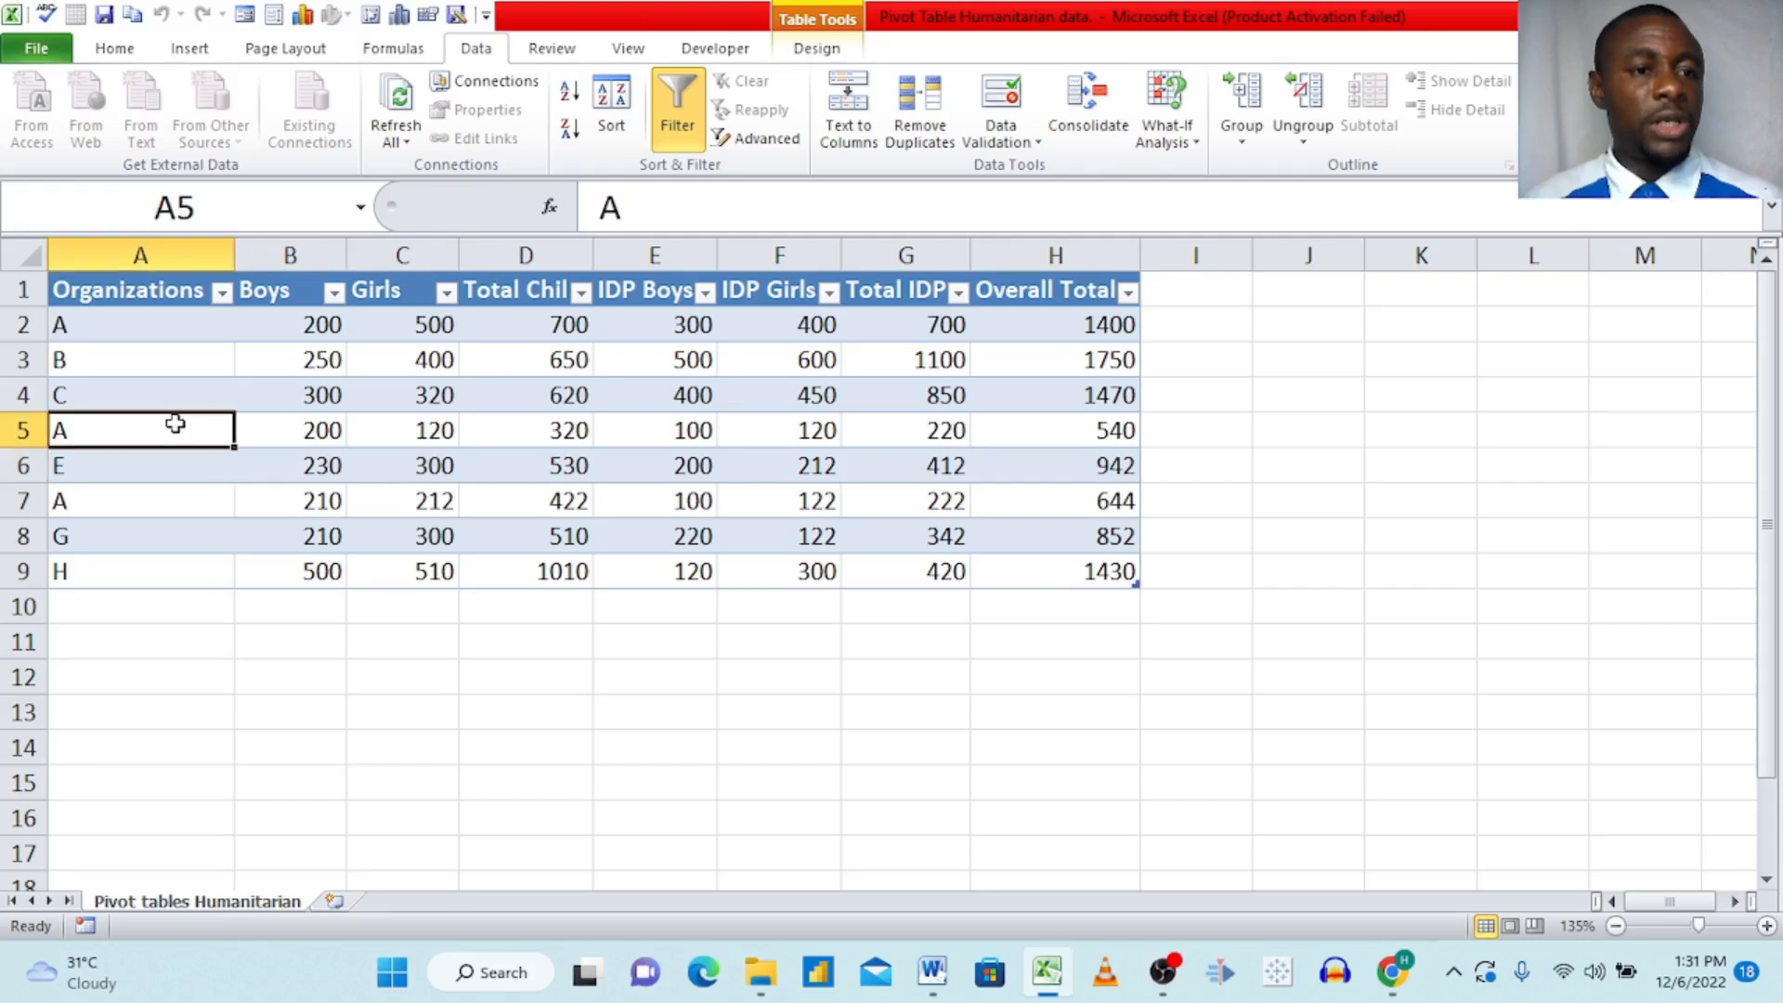
left_click(190, 47)
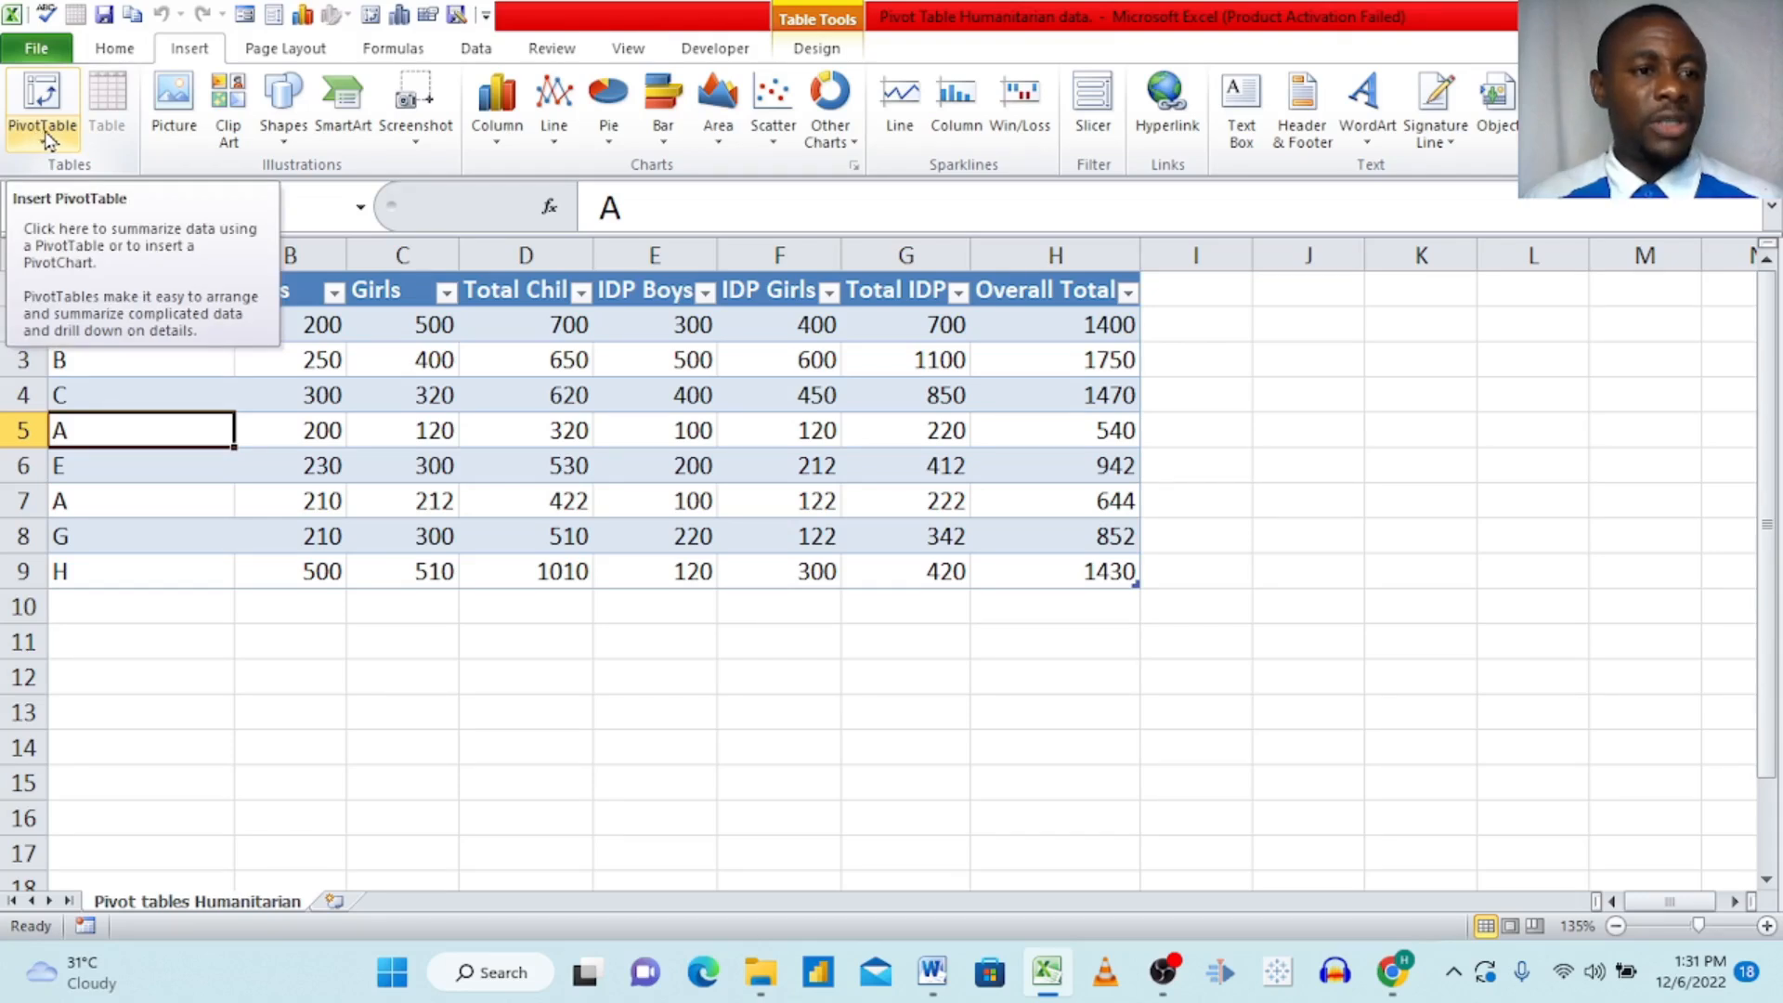
left_click(48, 138)
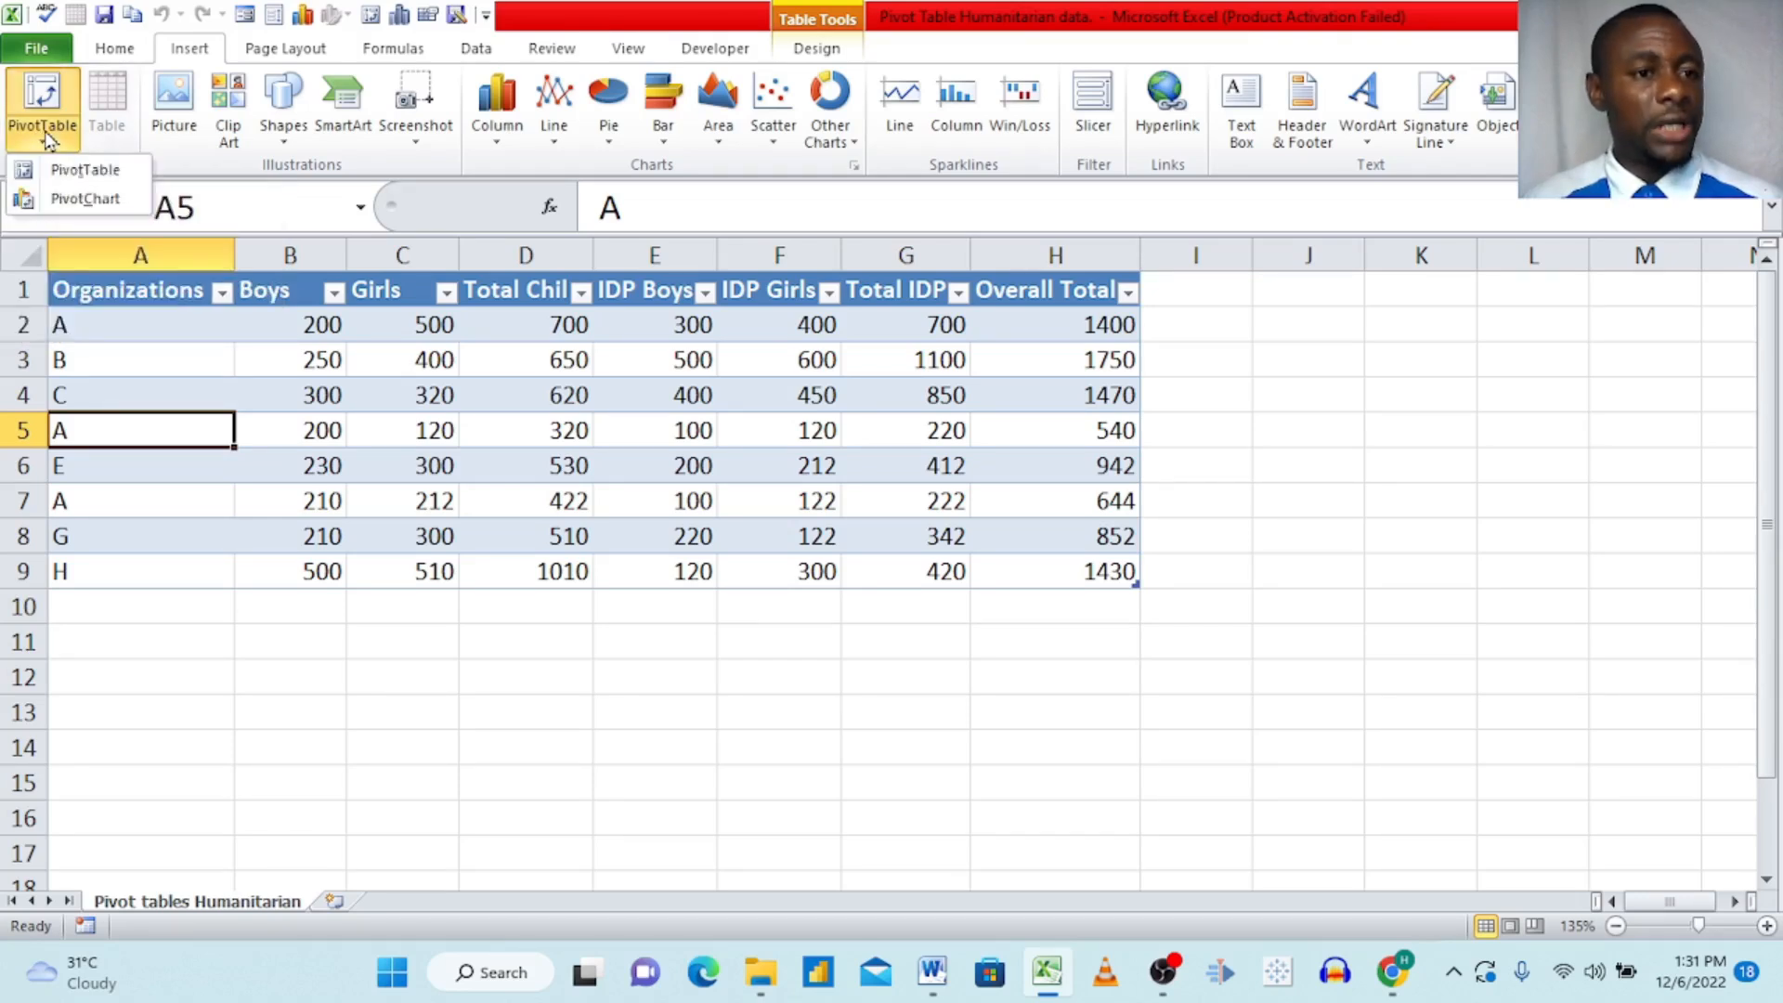
left_click(85, 171)
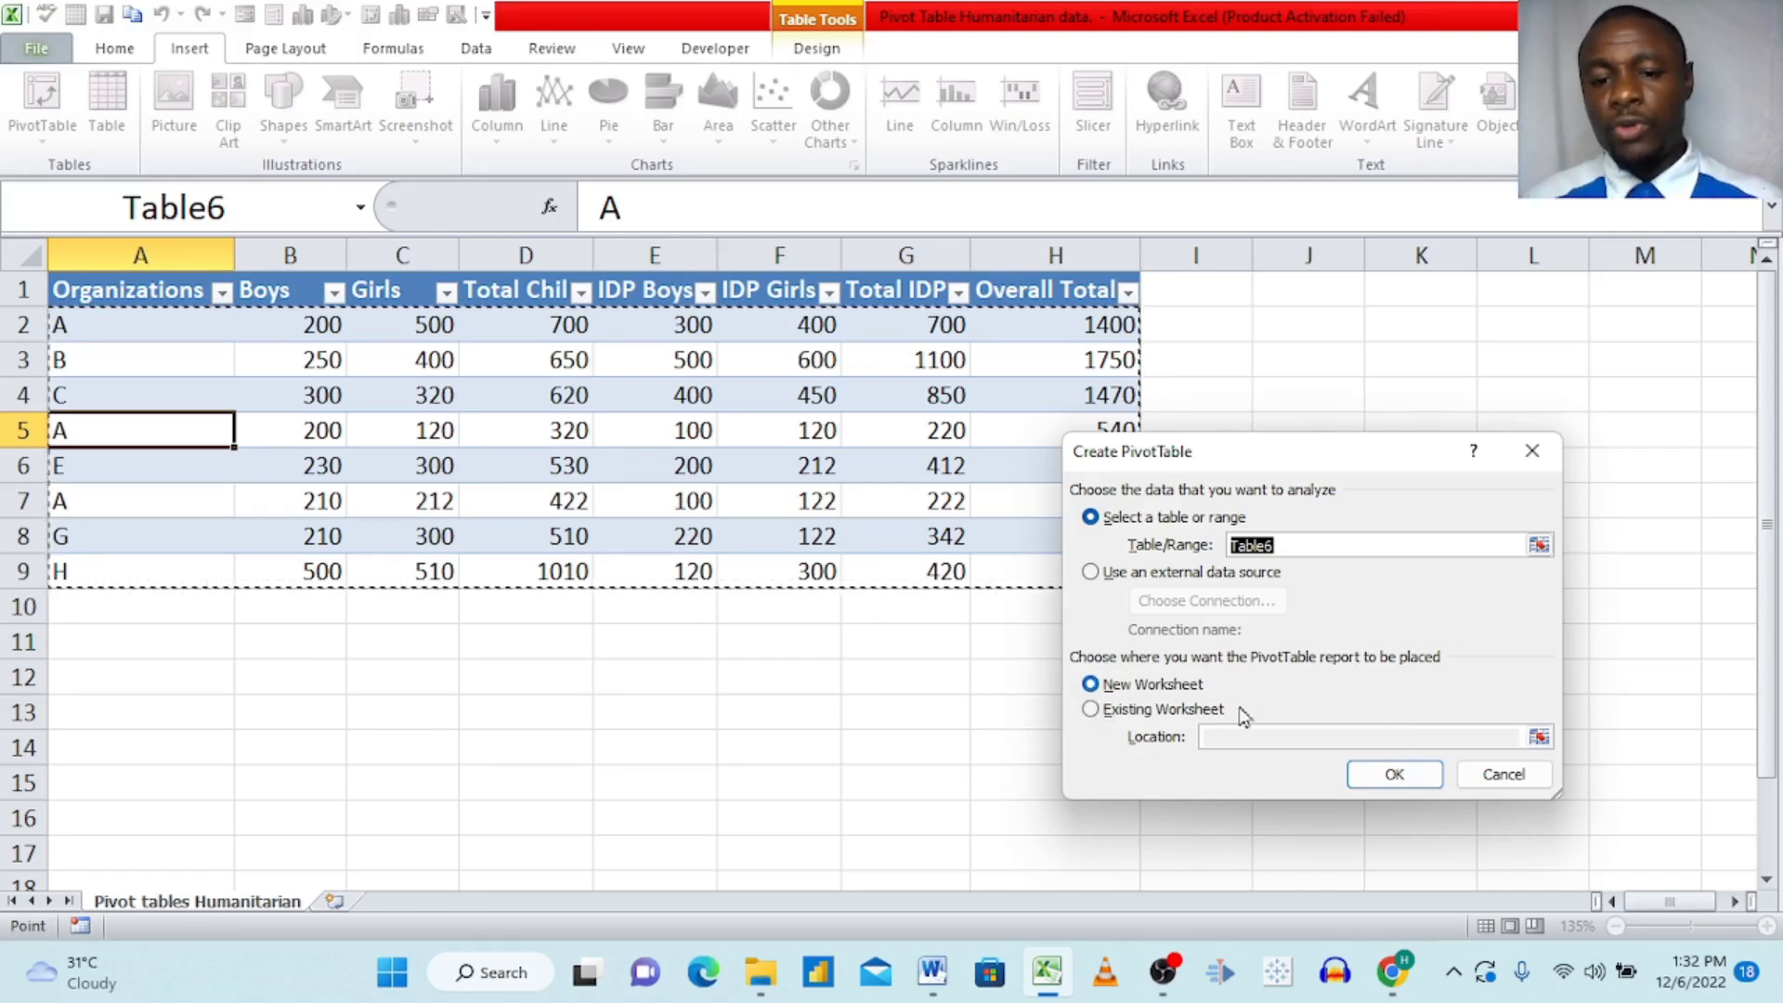
left_click(1373, 779)
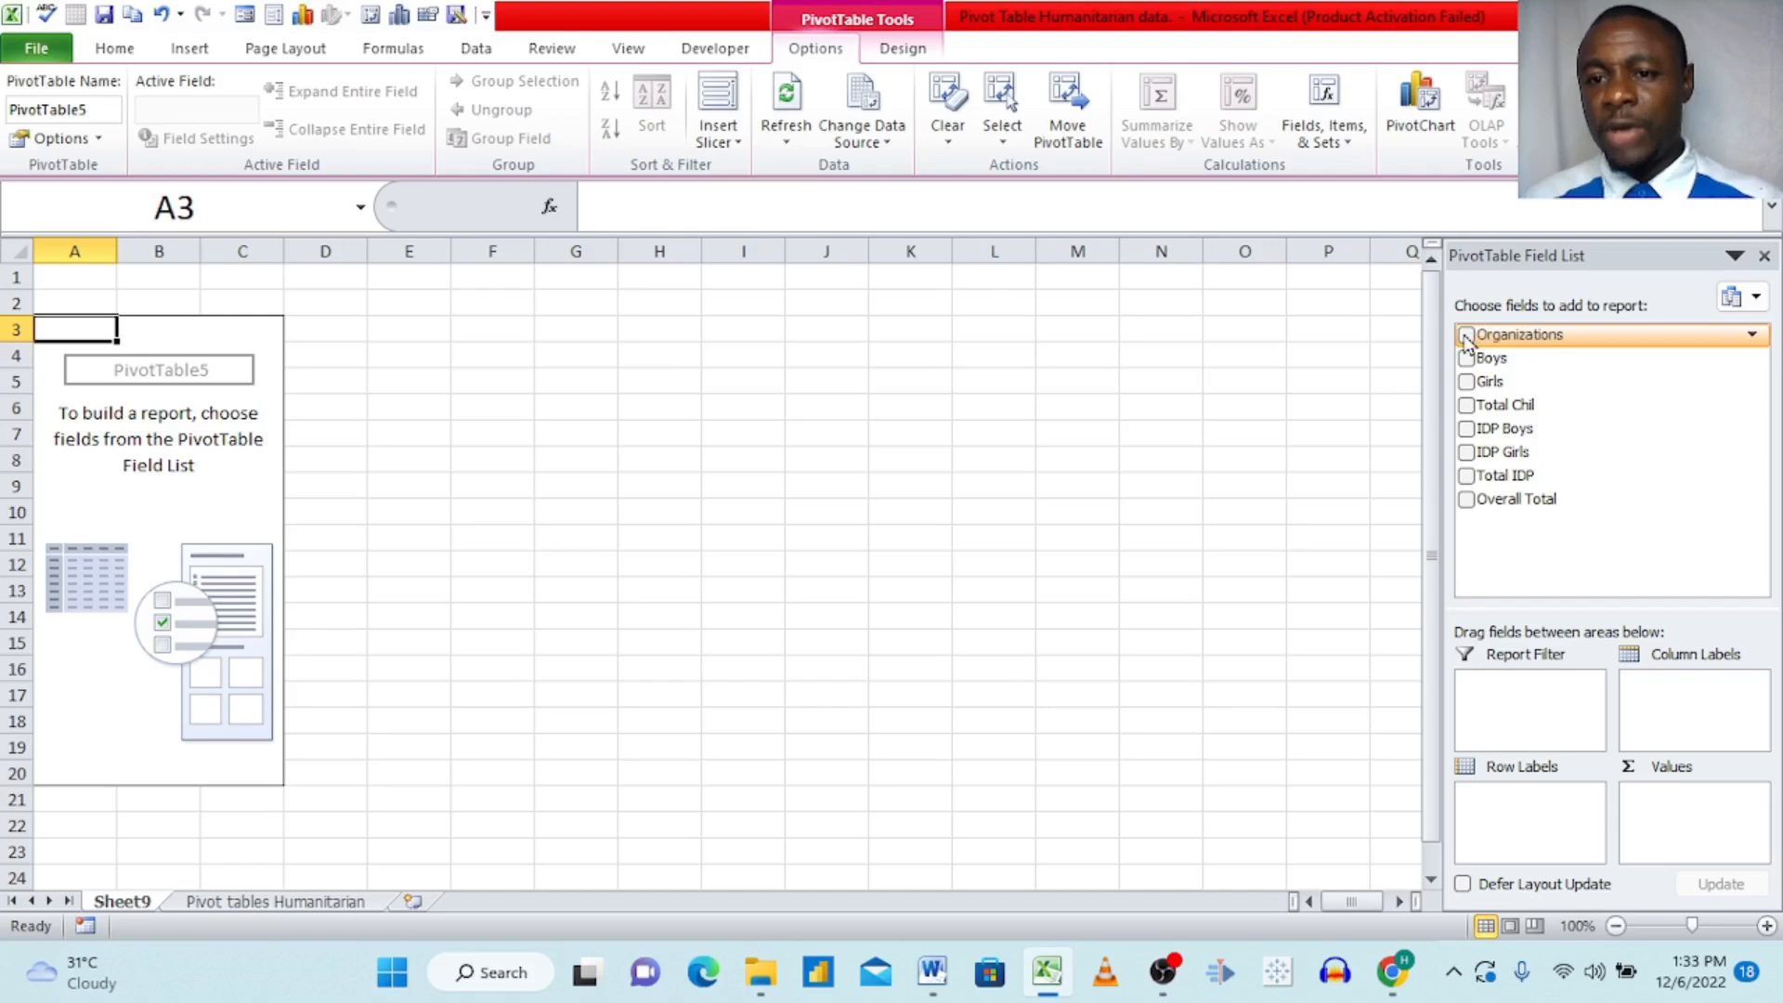
Step: Add Organizations to the PivotTable, trying it in the column labels and values areas before settling it in the row labels
left_click_drag(1467, 342, 1523, 819)
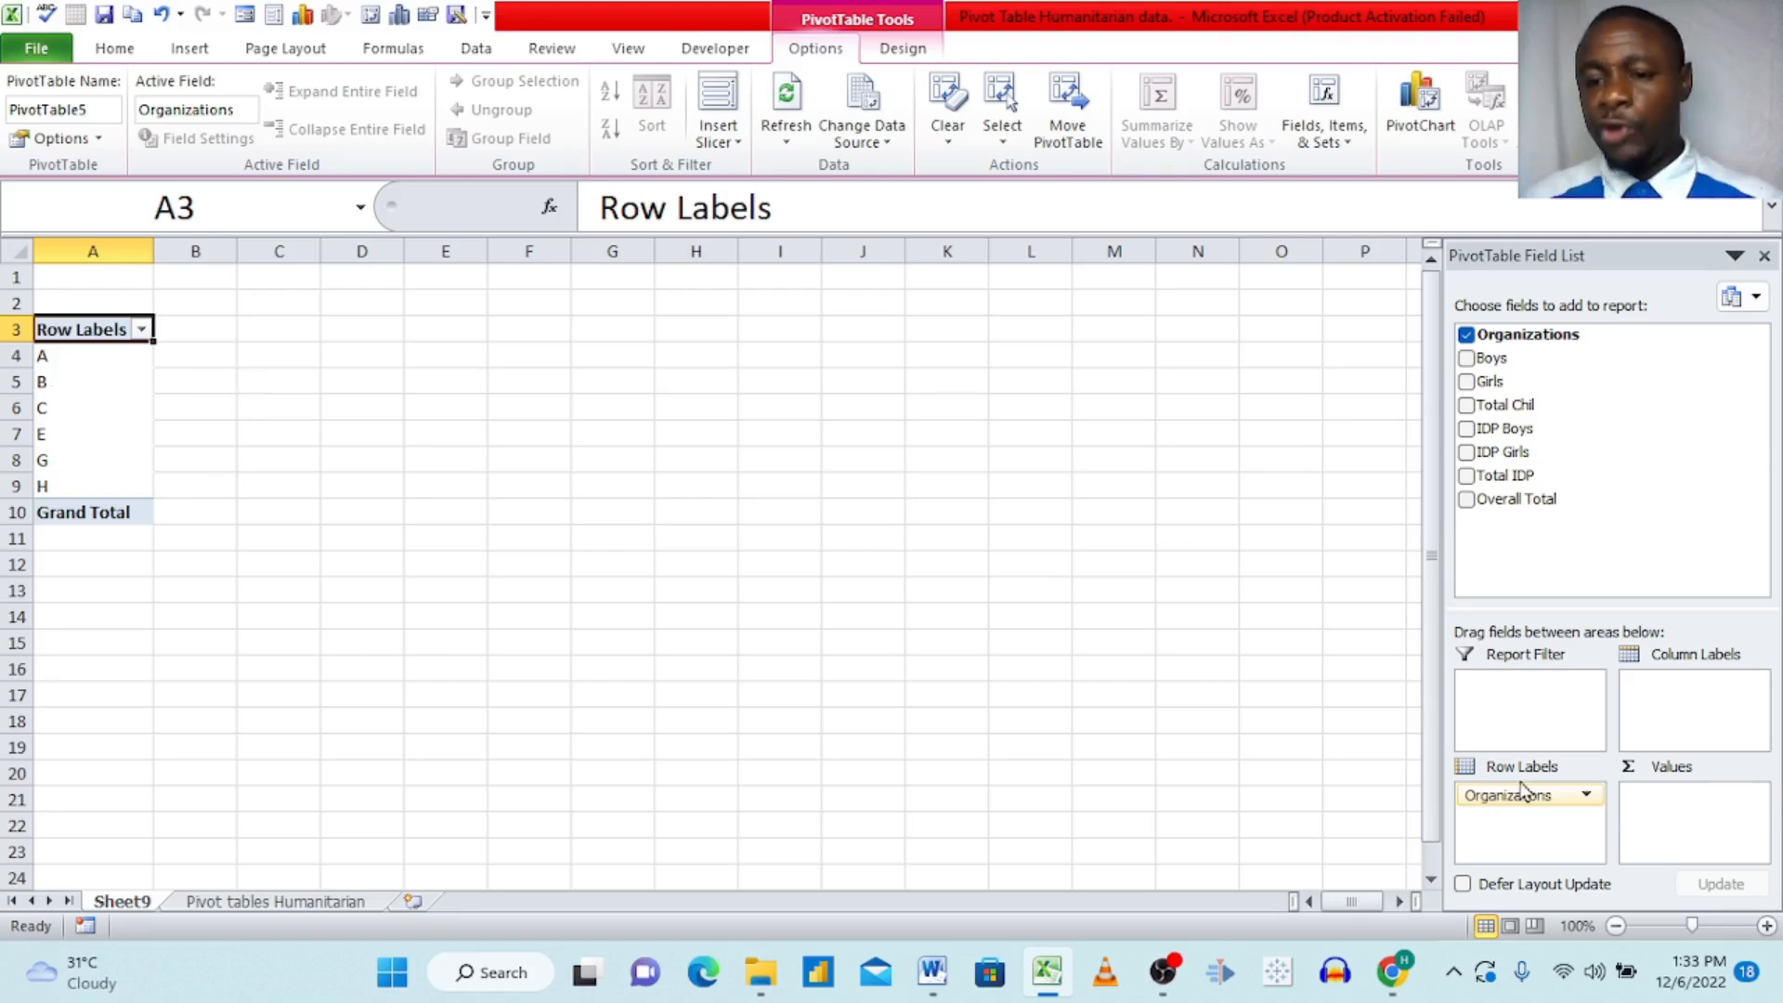
left_click_drag(1523, 797, 1688, 714)
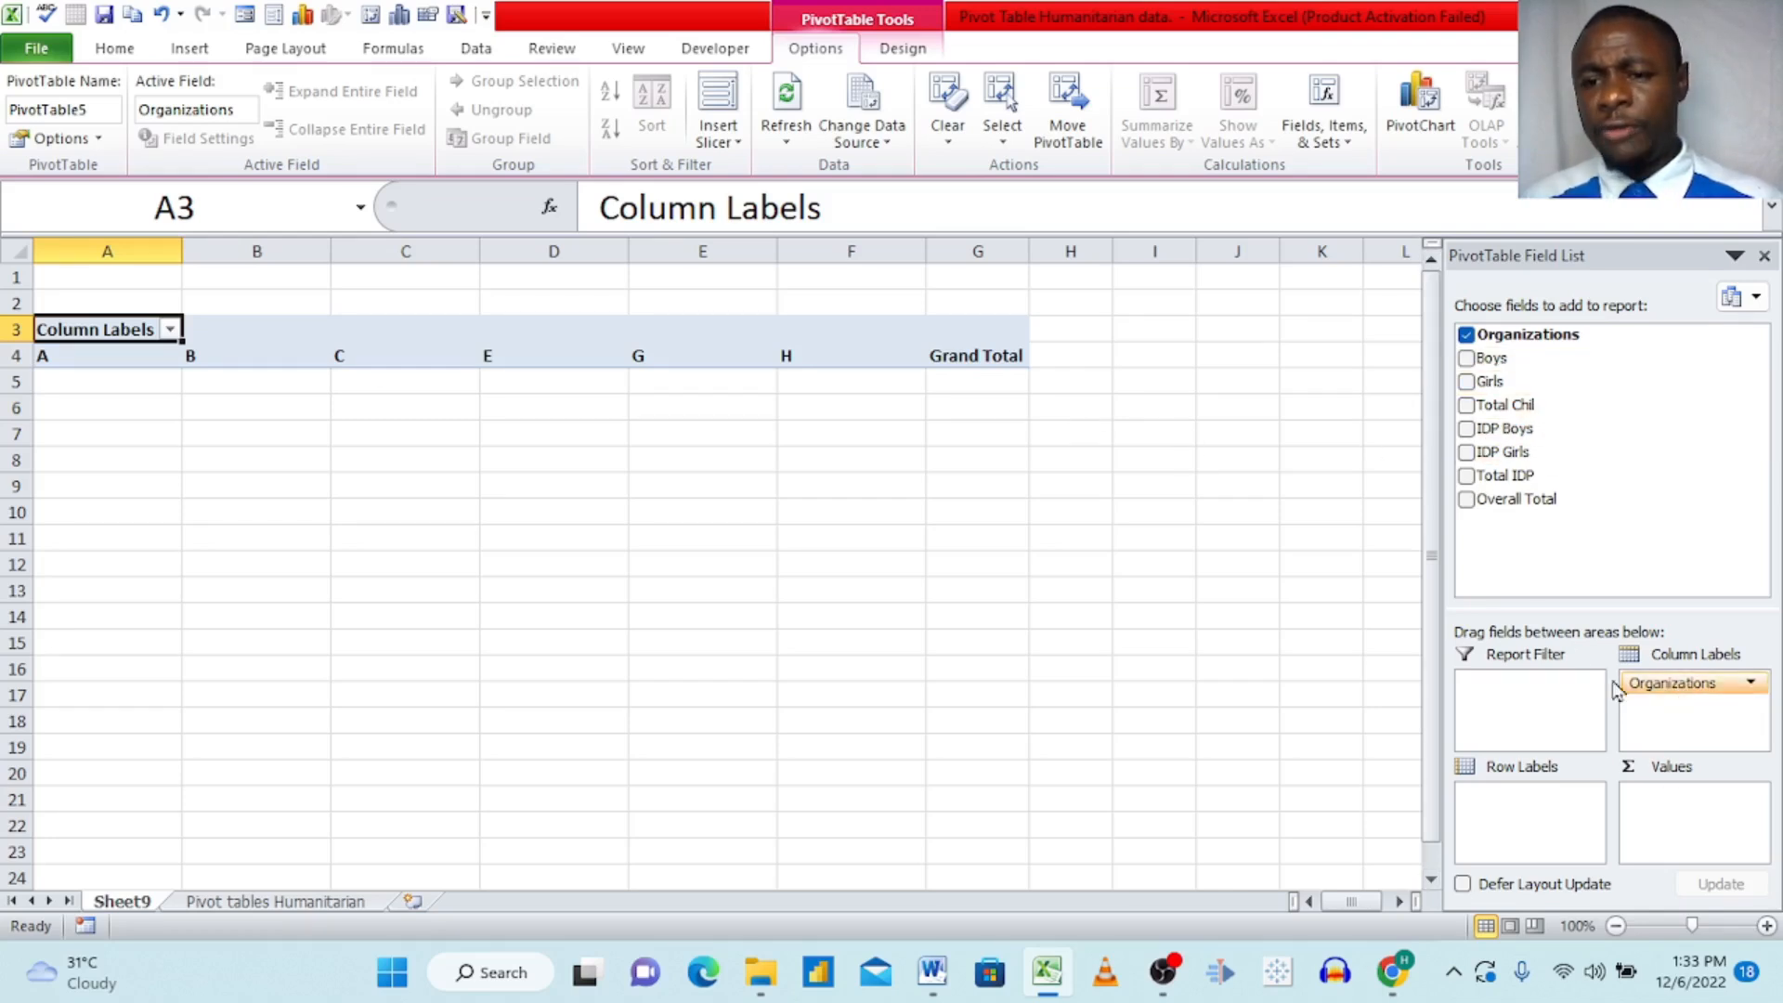
left_click_drag(1681, 692, 1677, 834)
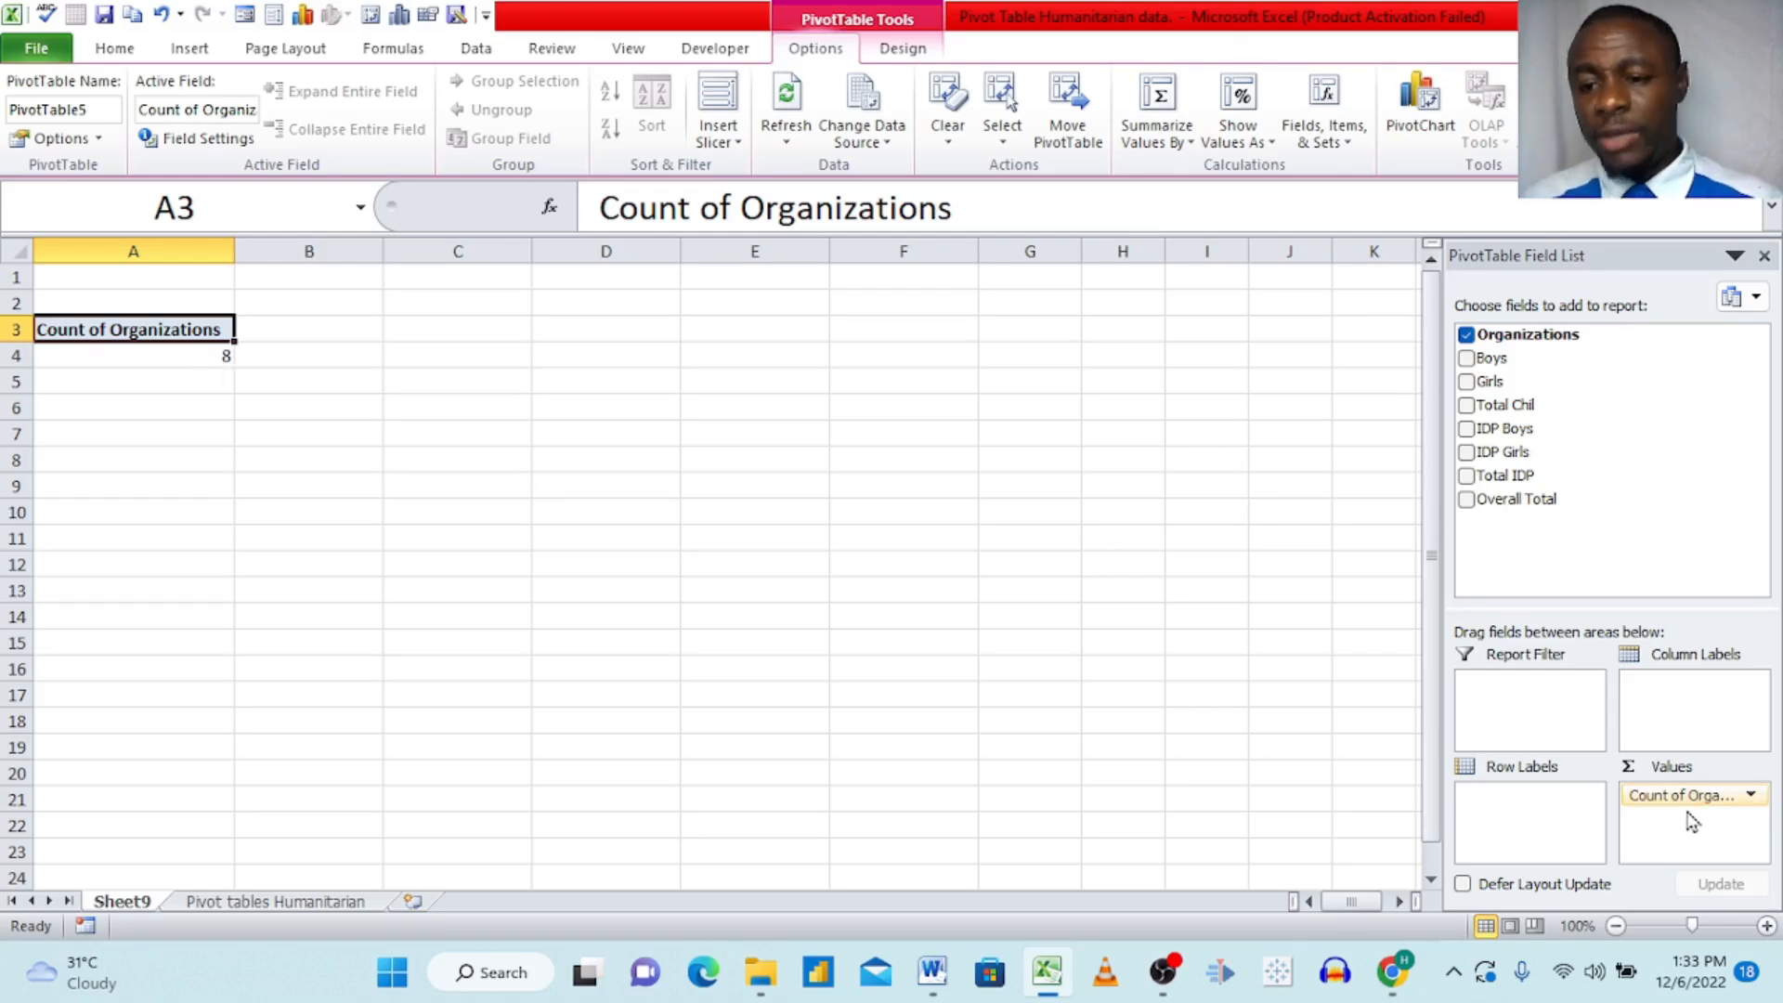
left_click_drag(1687, 796, 1528, 817)
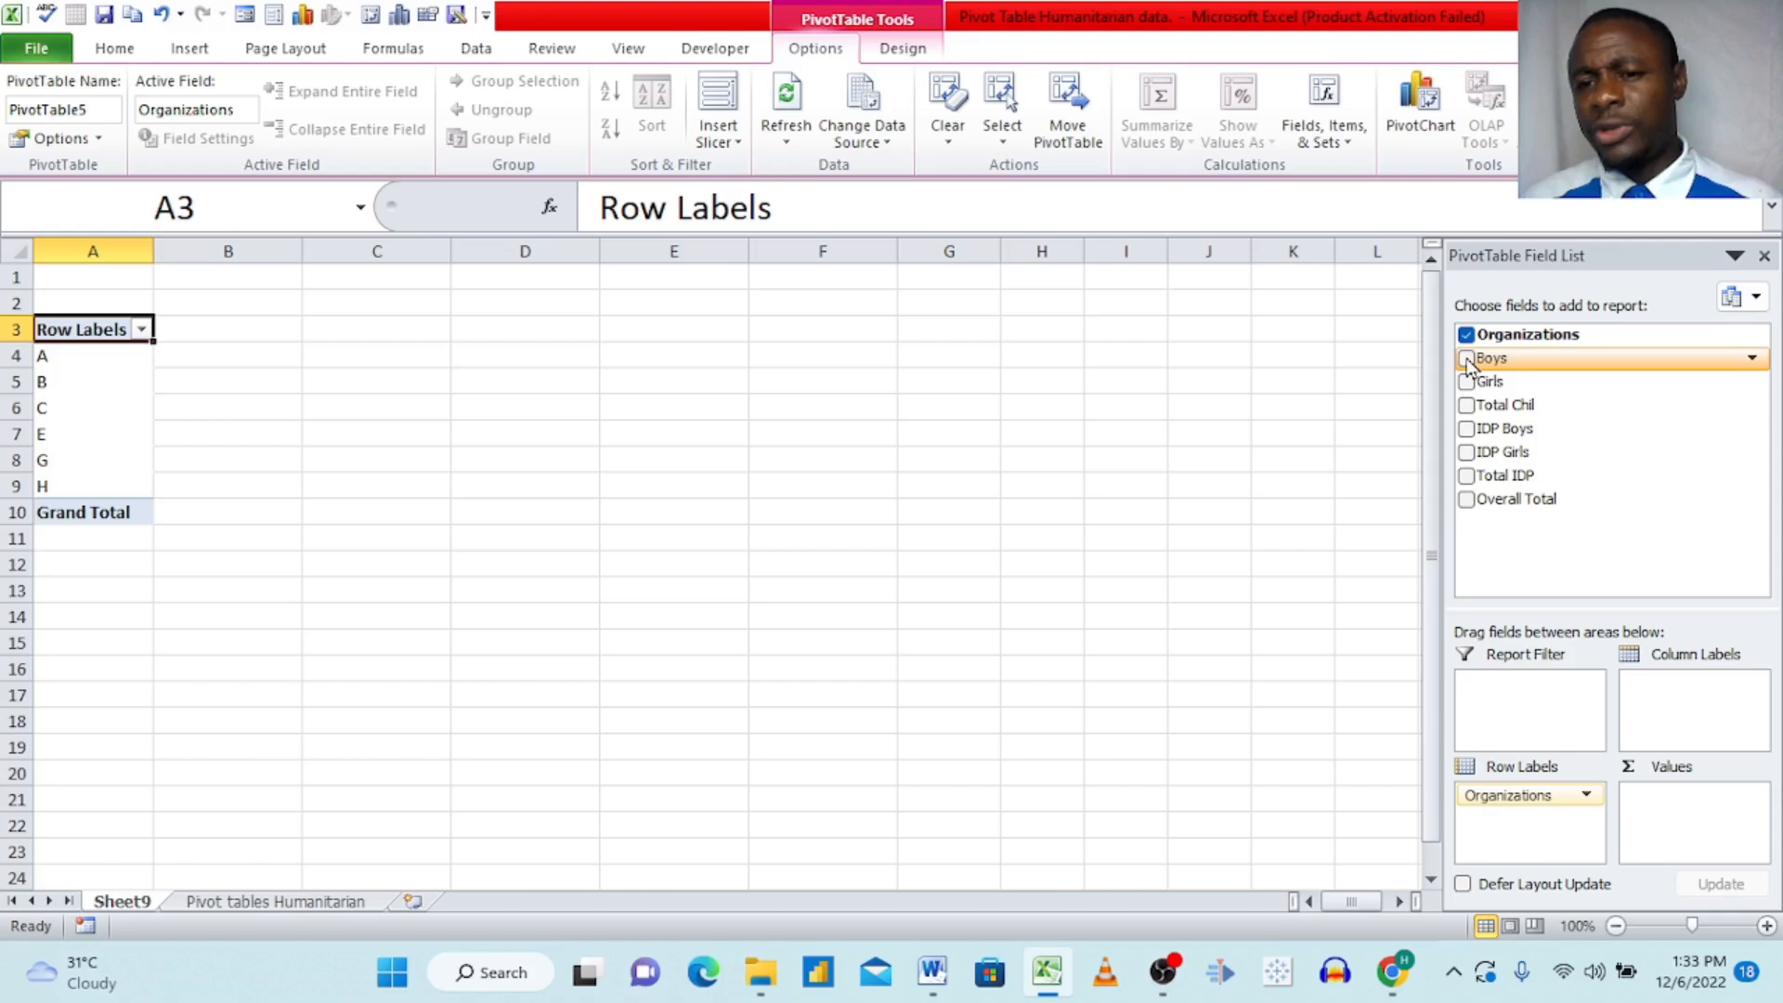
Step: Add the Boys, Girls and Total Chil fields to the PivotTable as summed values
left_click_drag(1467, 362, 1651, 819)
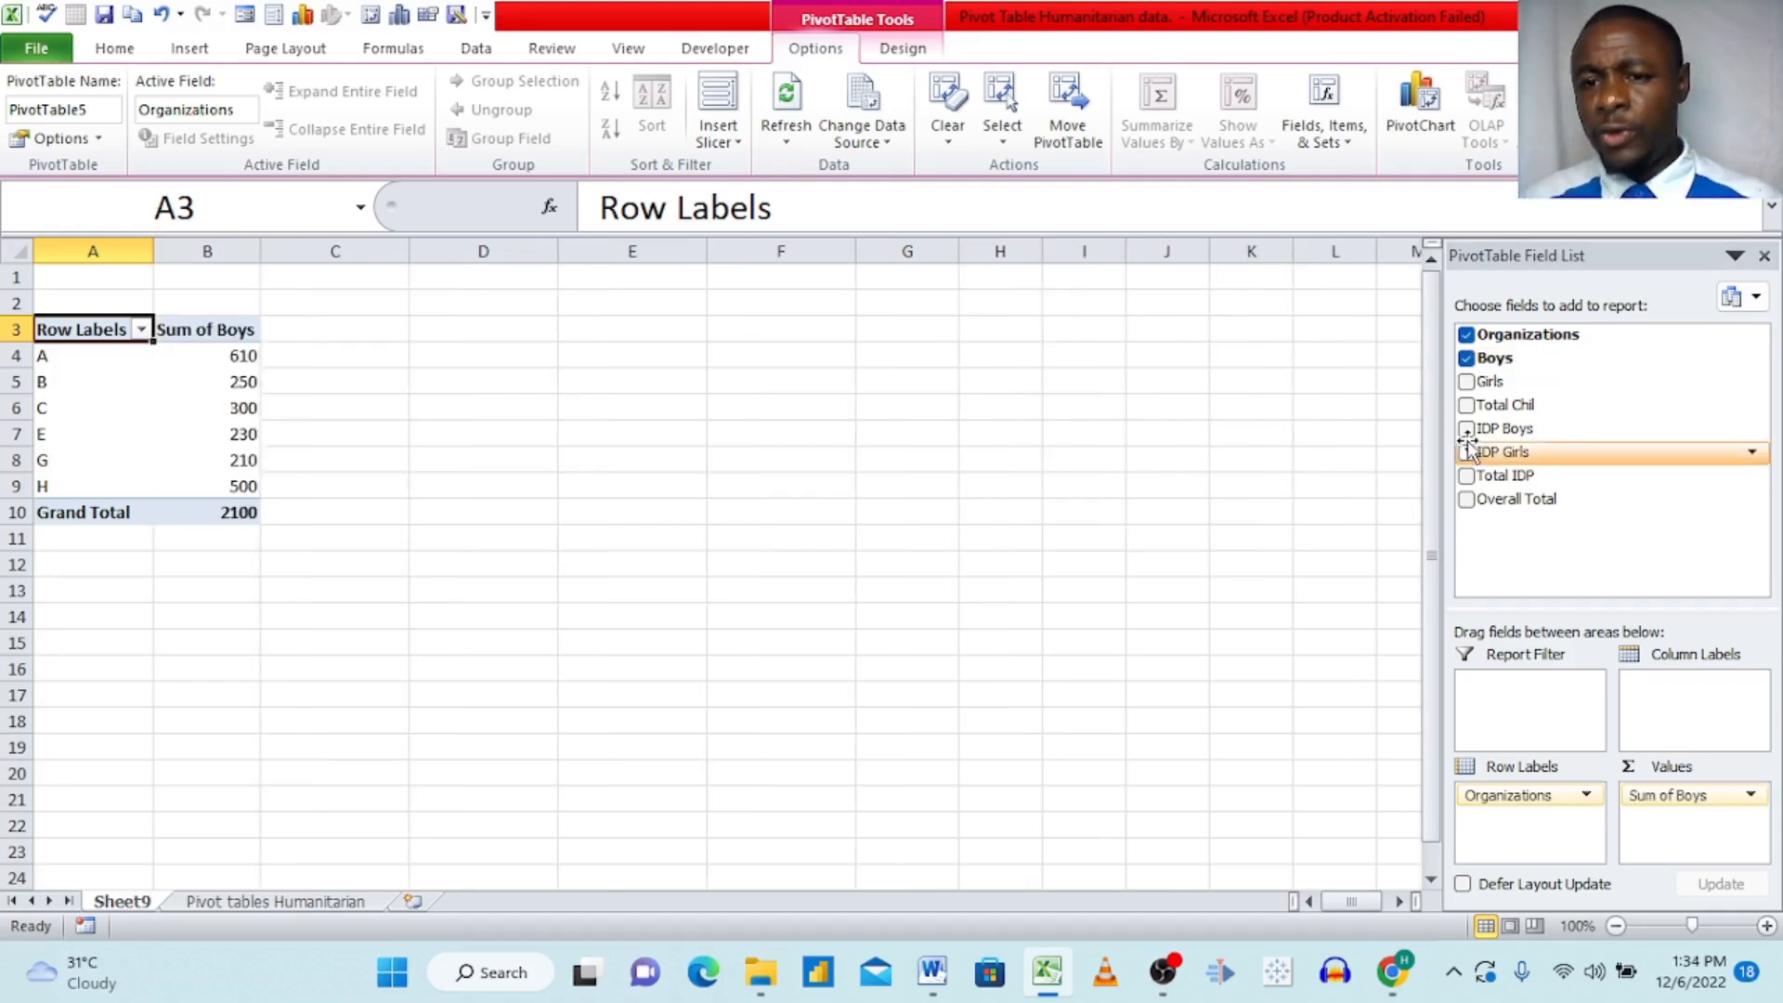
left_click_drag(1467, 390, 1662, 819)
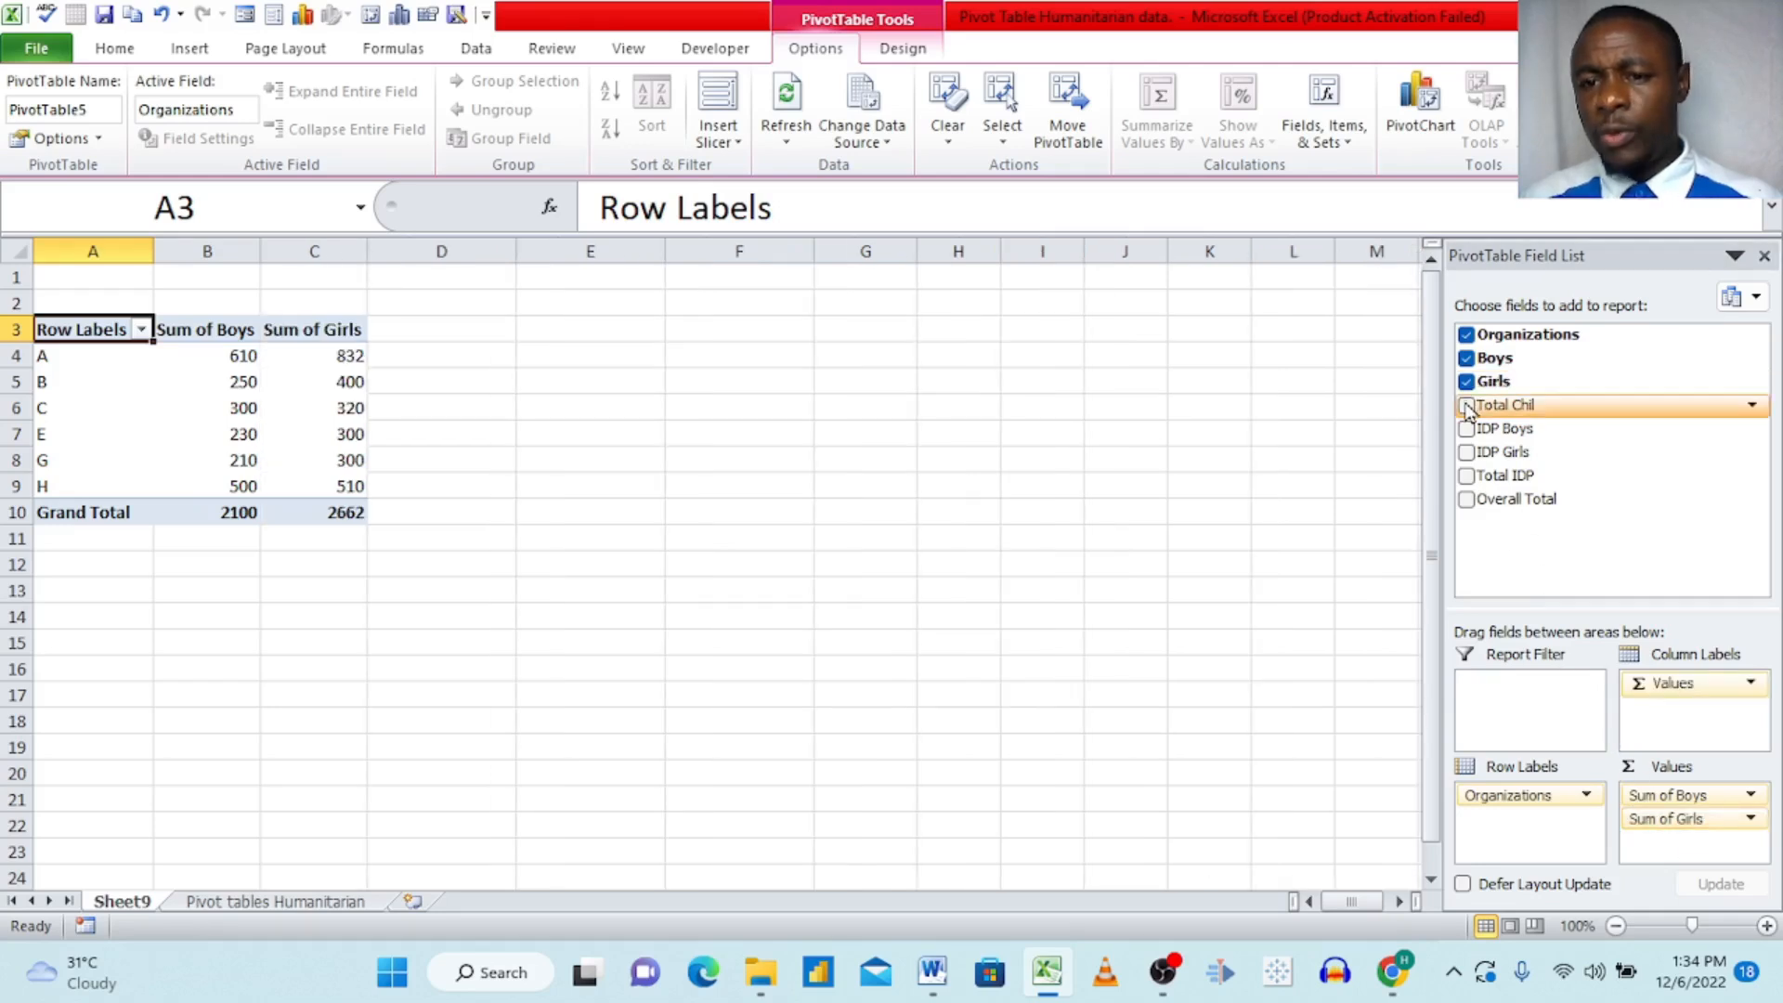
left_click_drag(1467, 406, 1672, 843)
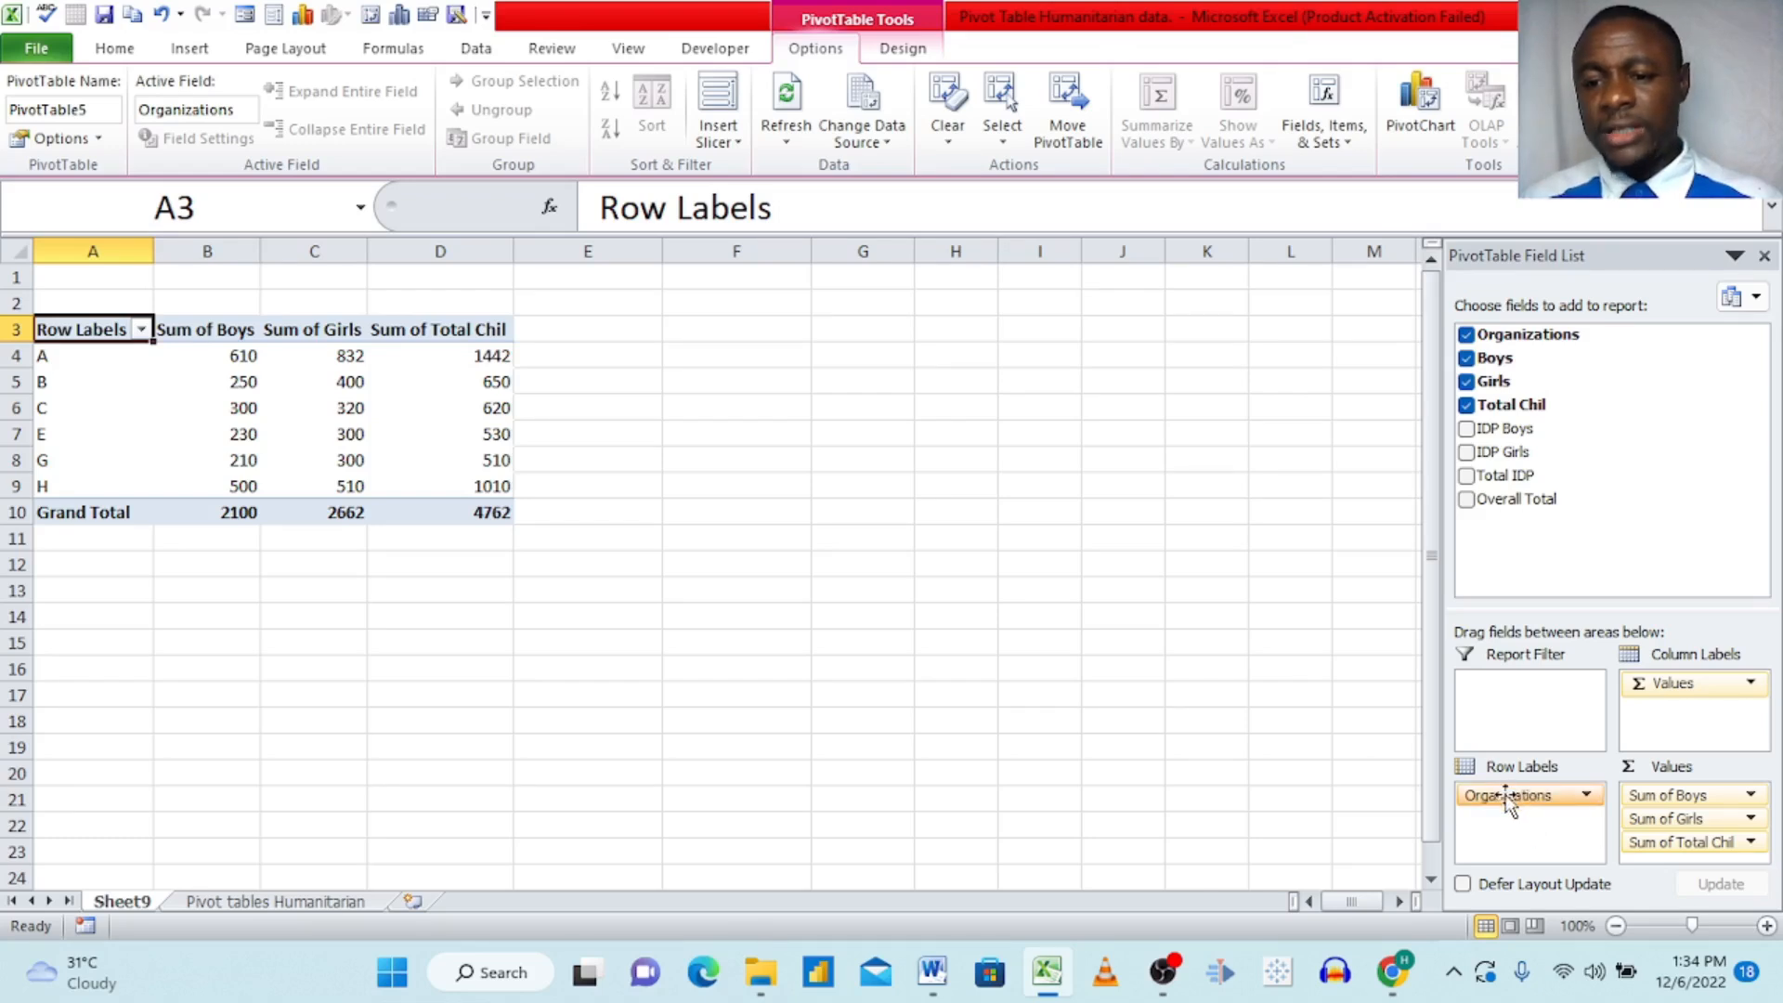
Step: Try Organizations in the column labels of the three-value PivotTable and return it to the row labels
left_click_drag(1505, 800, 1678, 715)
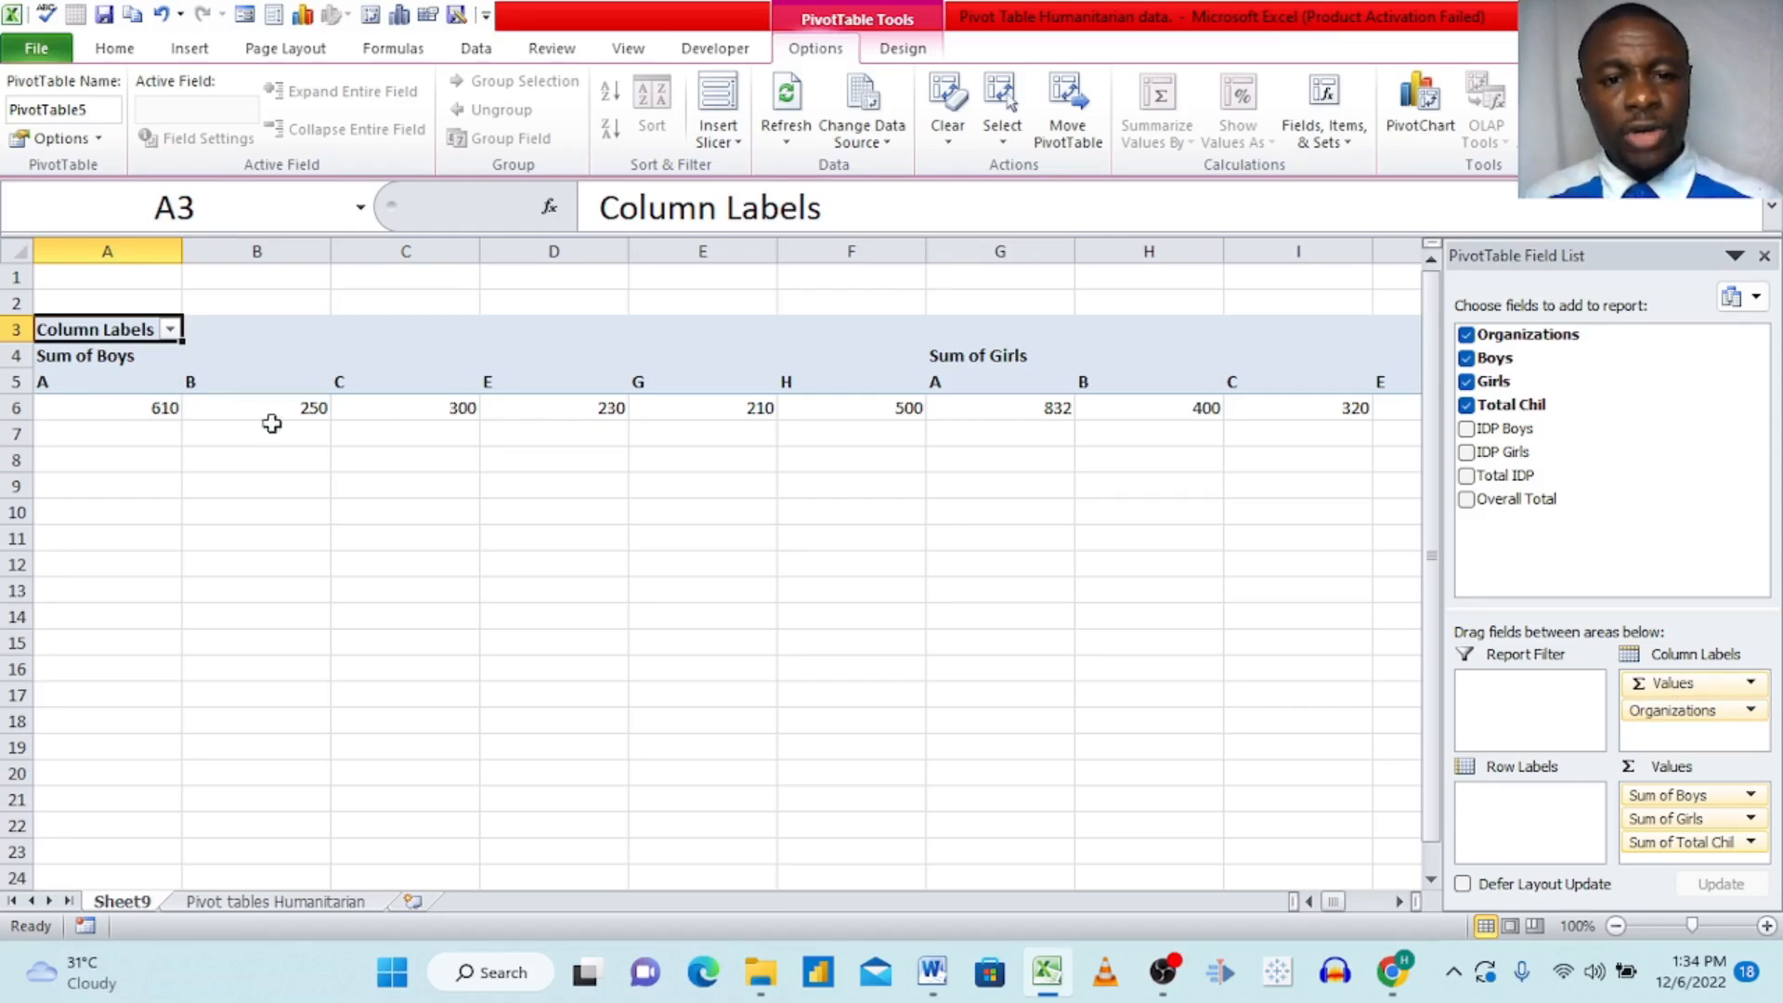
mouse_move(977, 409)
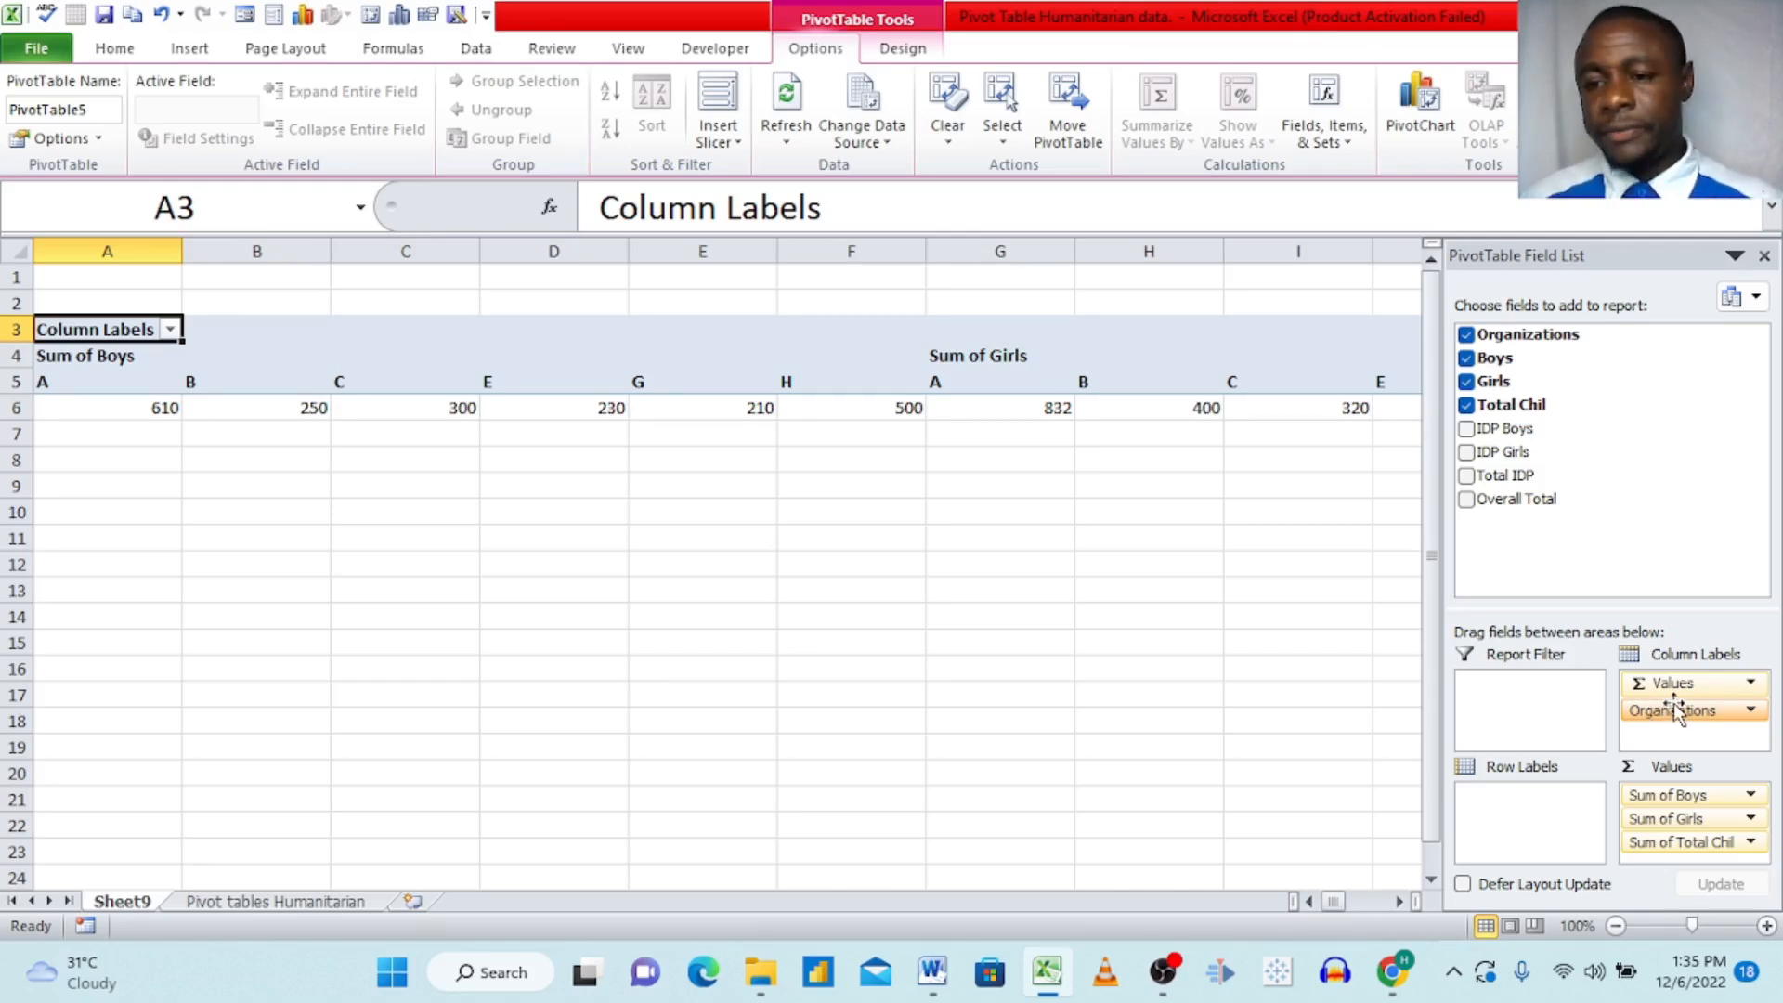
left_click_drag(1675, 710, 1516, 798)
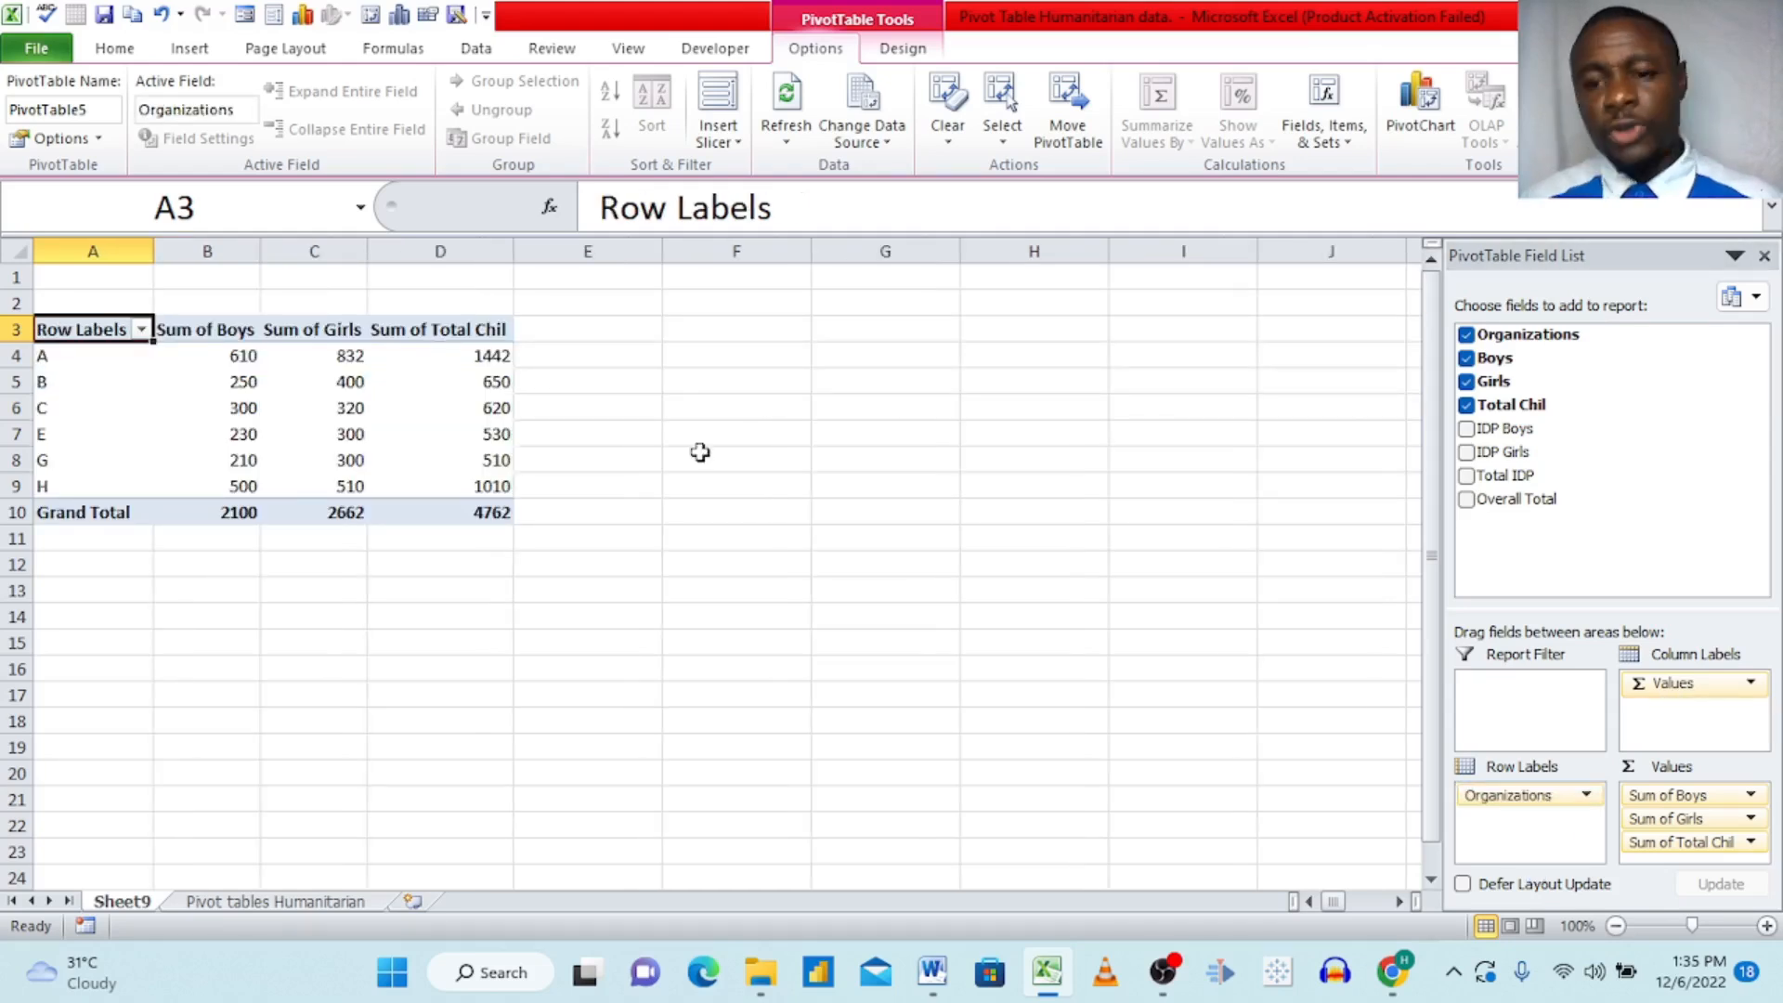
Step: Change the Boys value field to be summarized by Count instead of Sum
left_click(1662, 797)
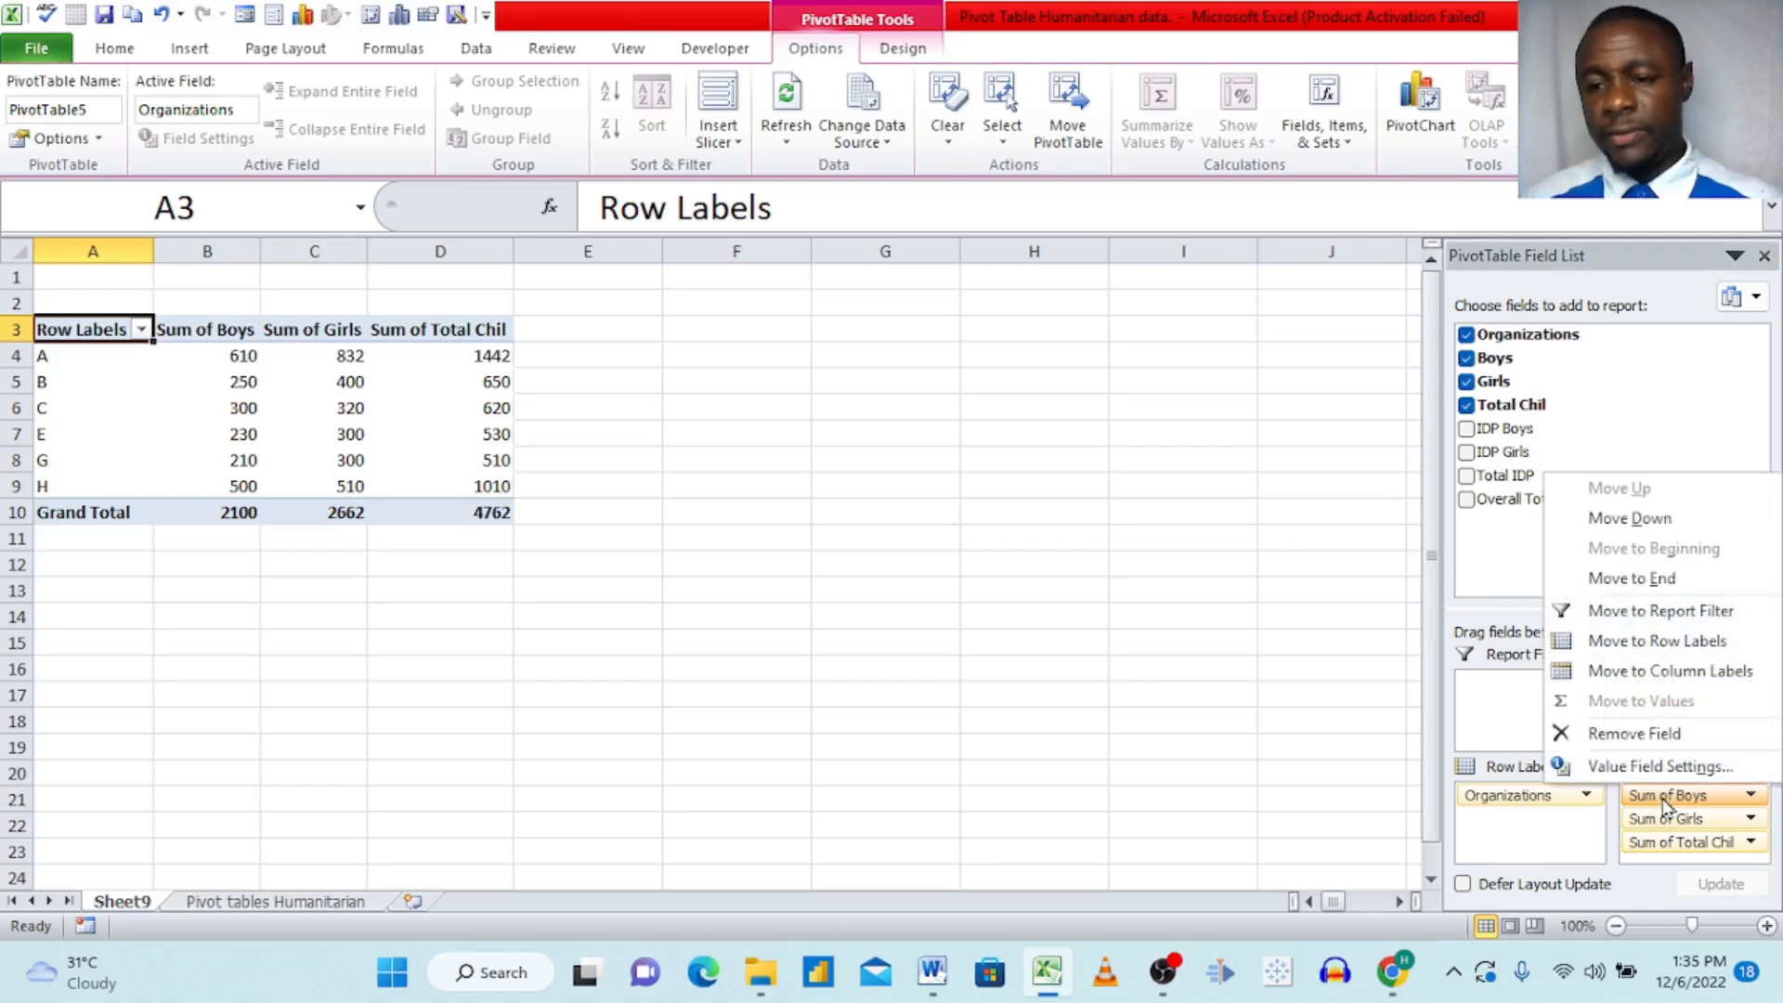
left_click(1634, 769)
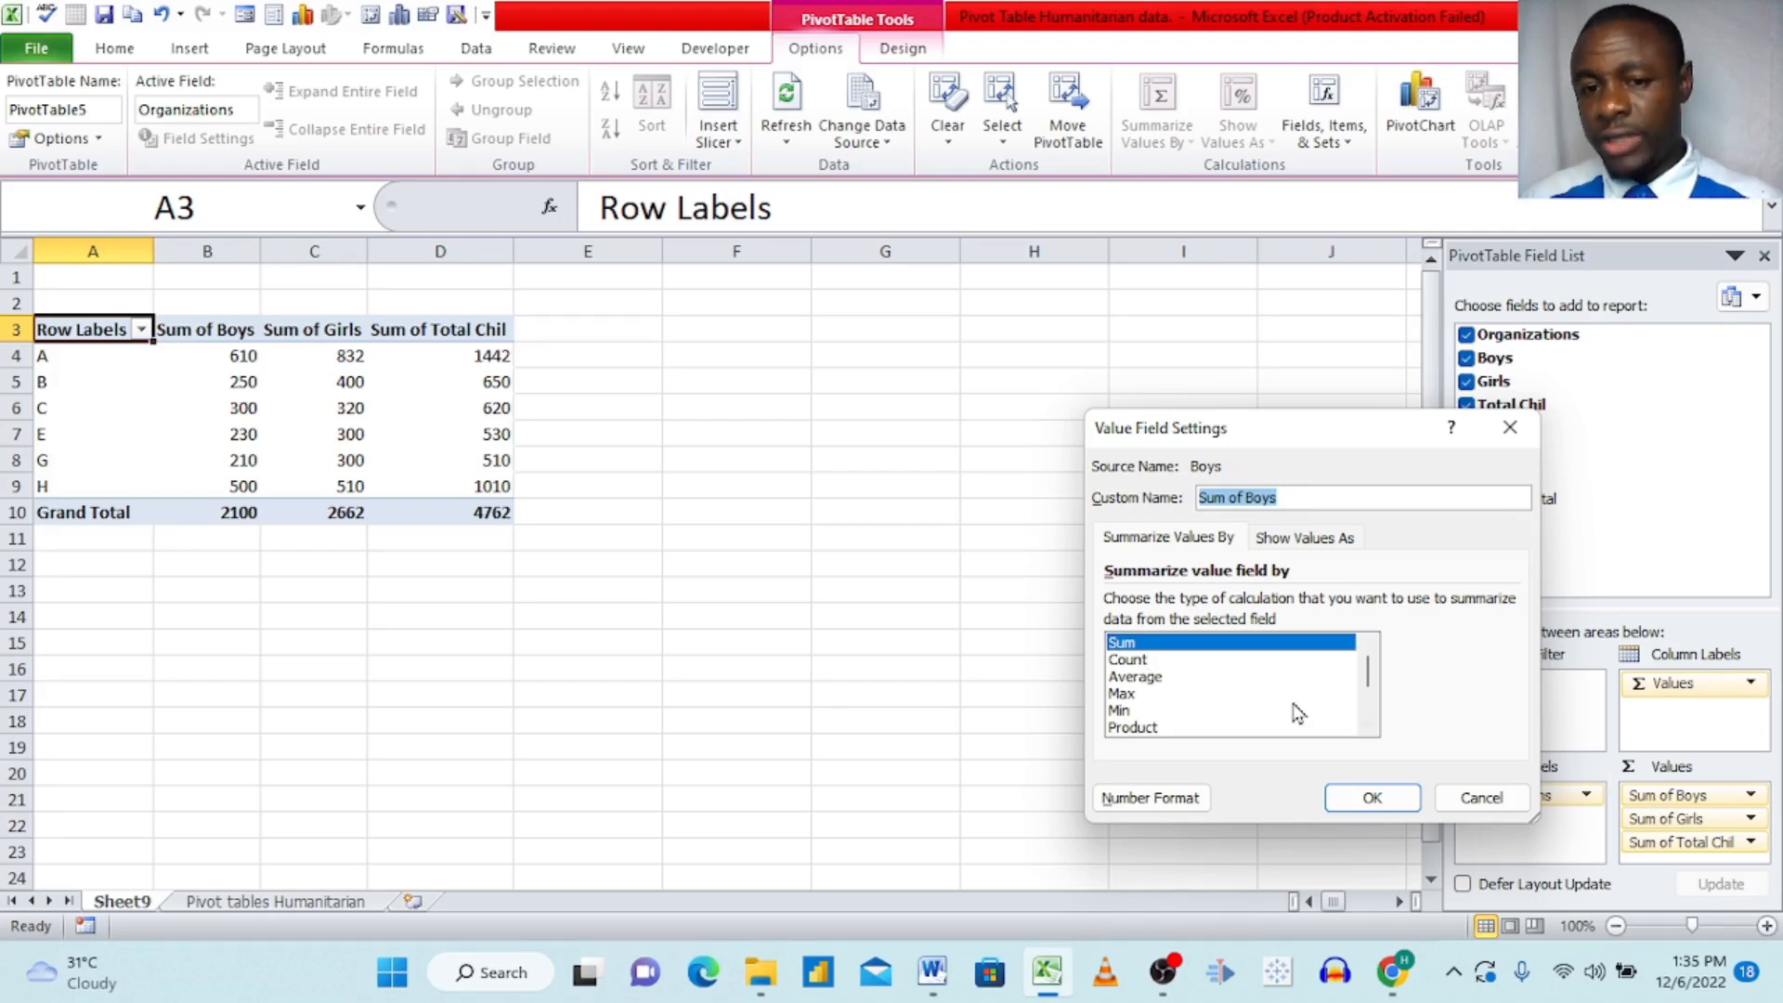
left_click(1152, 661)
left_click(1369, 799)
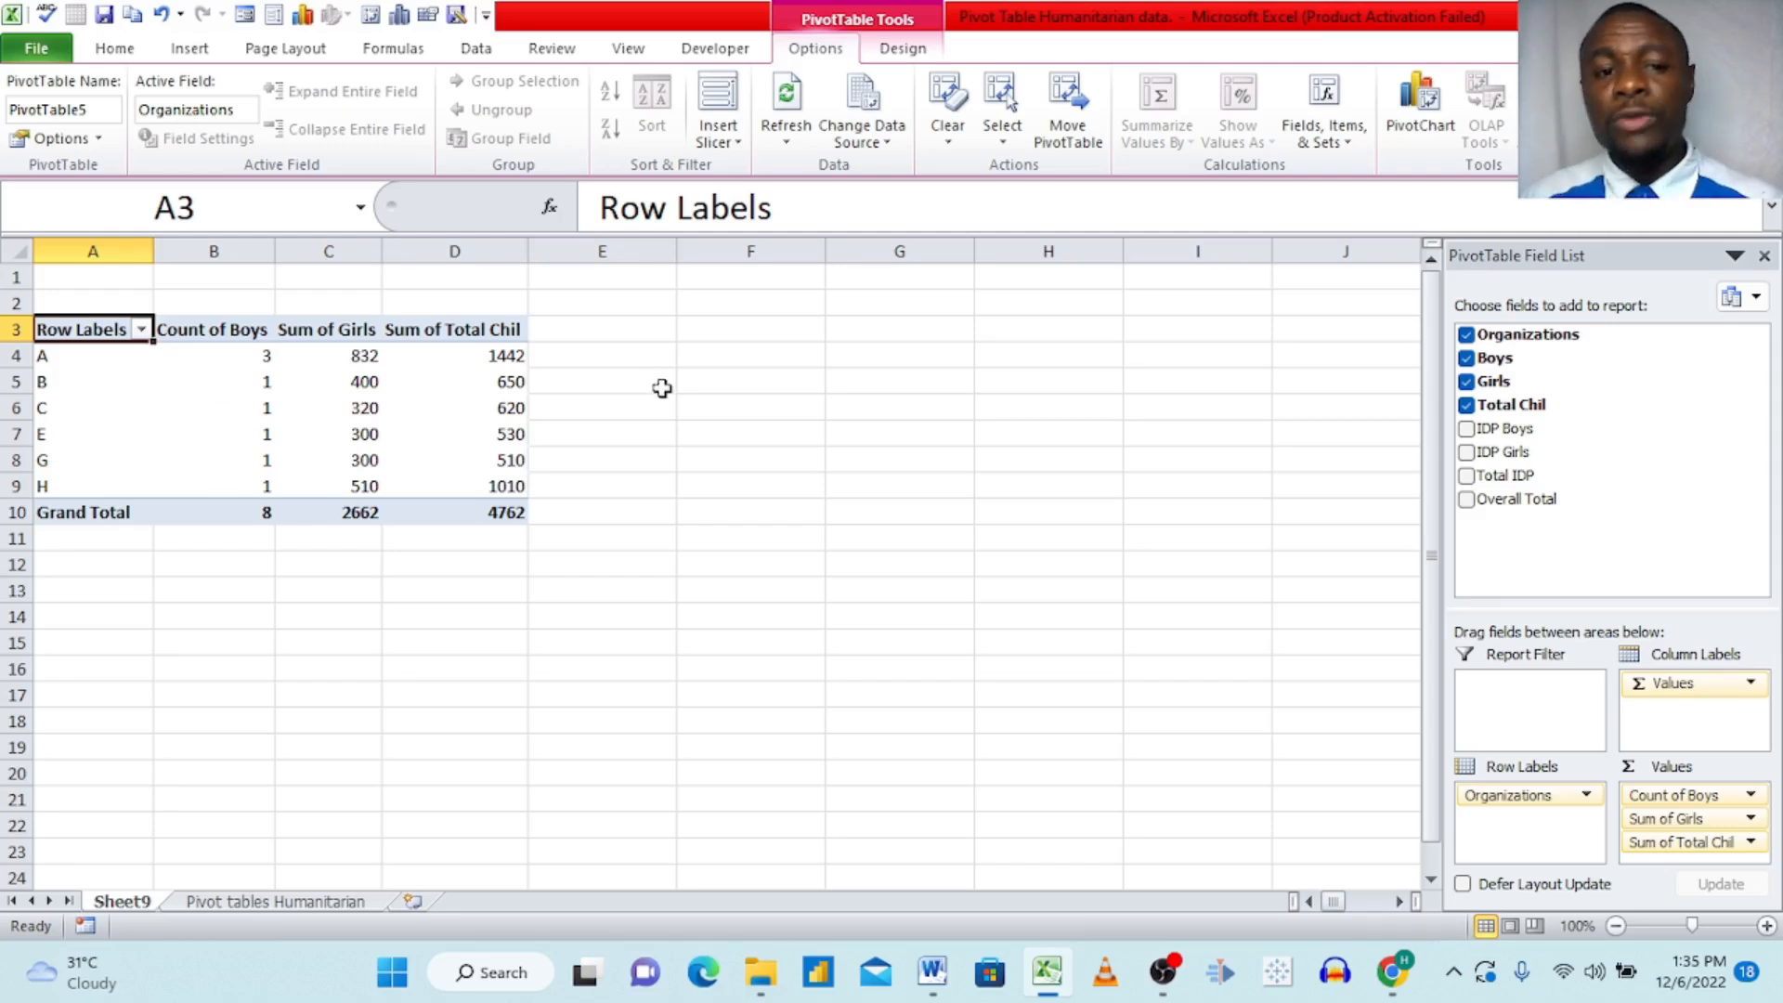
Step: Compare the PivotTable's Boys counts with the organization rows in the Pivot tables Humanitarian sheet
left_click(255, 901)
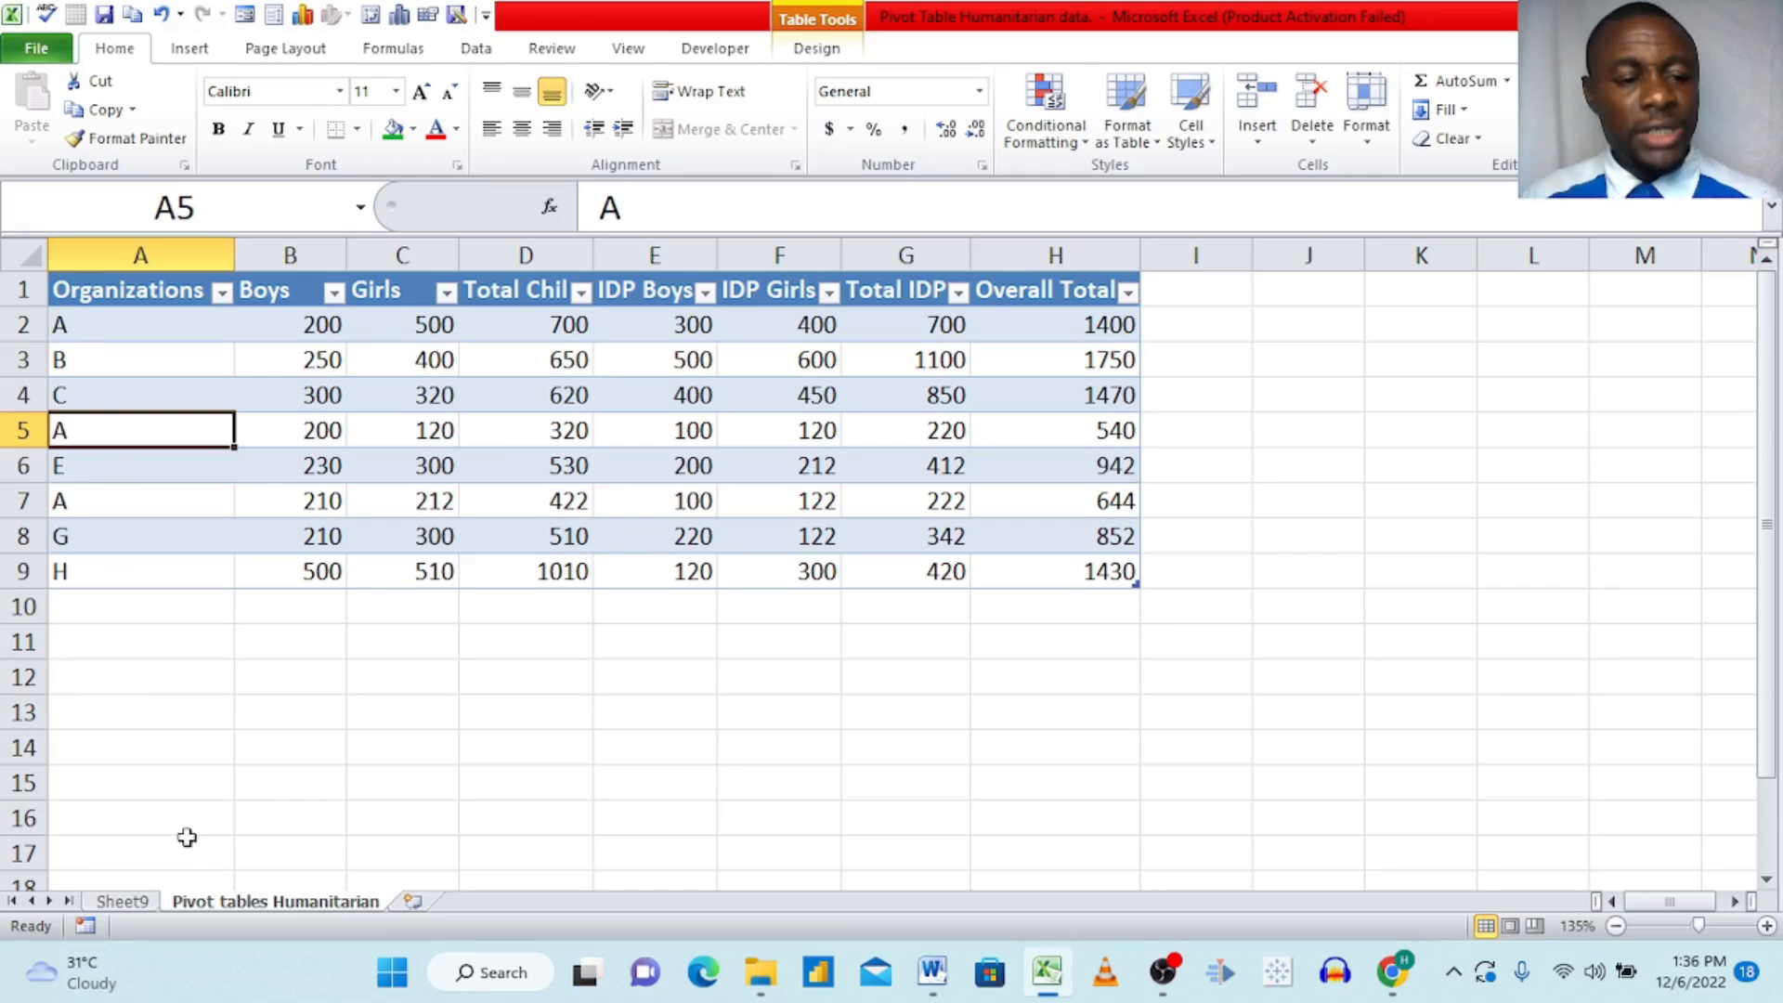
left_click(121, 900)
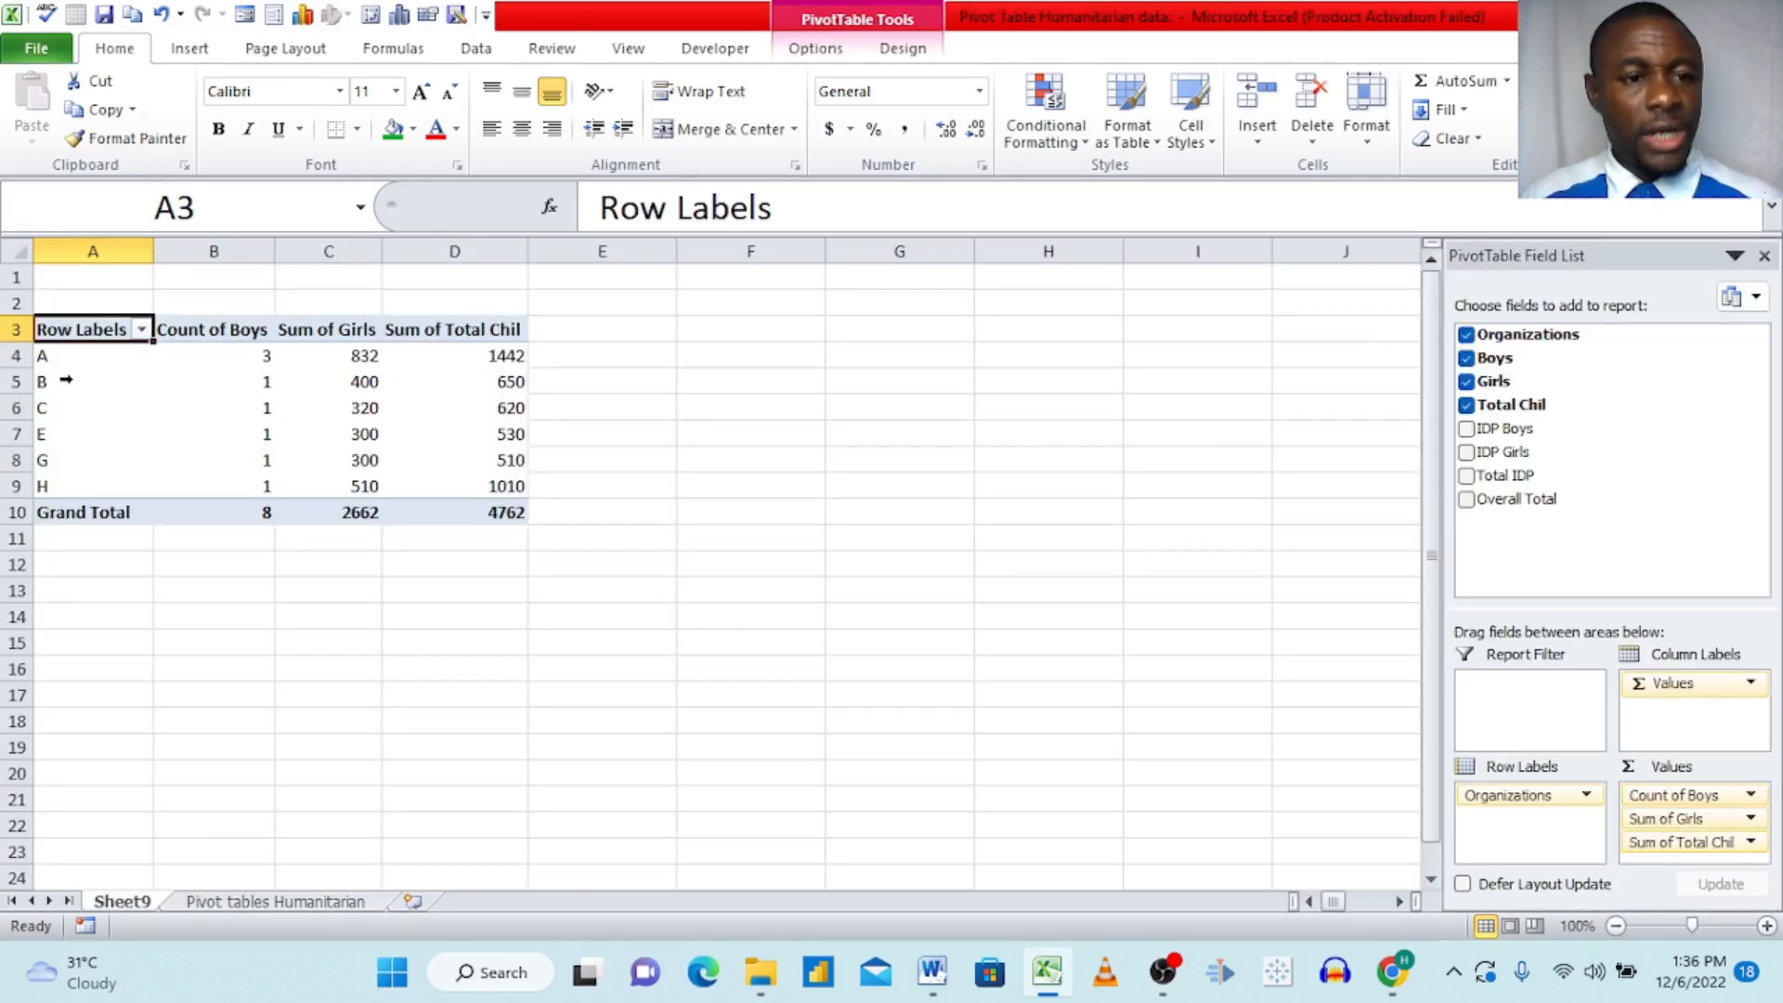
left_click(249, 901)
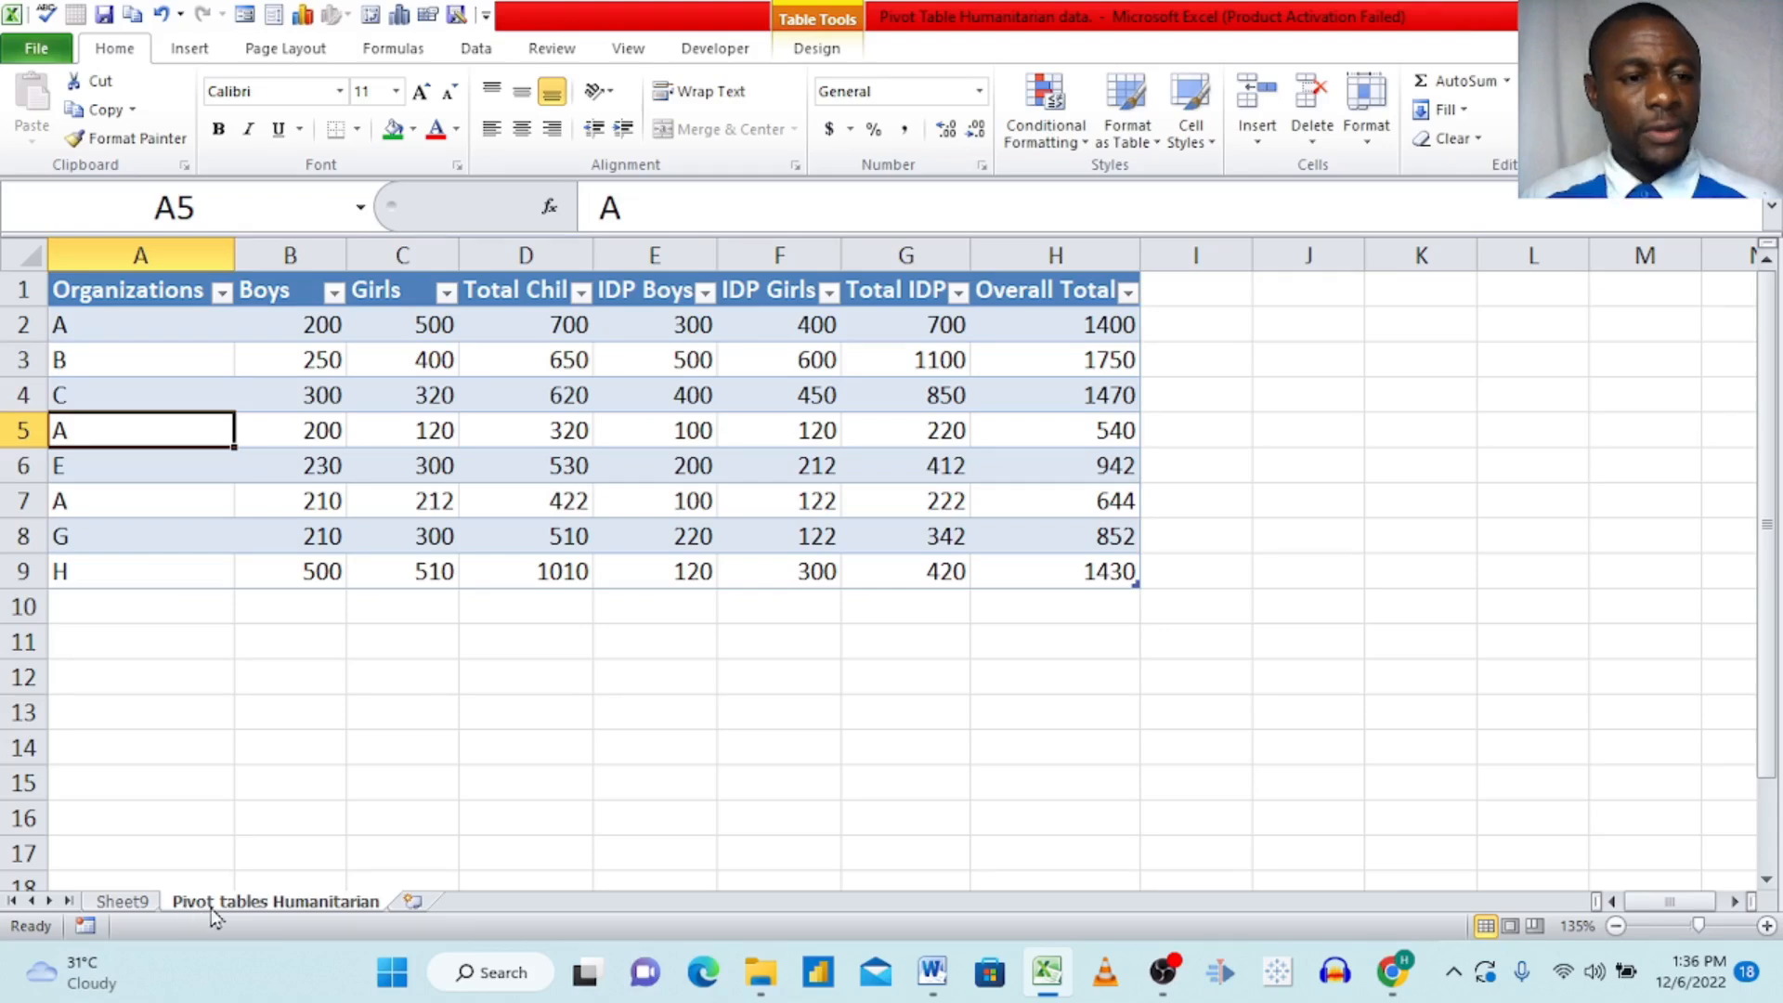
left_click(122, 901)
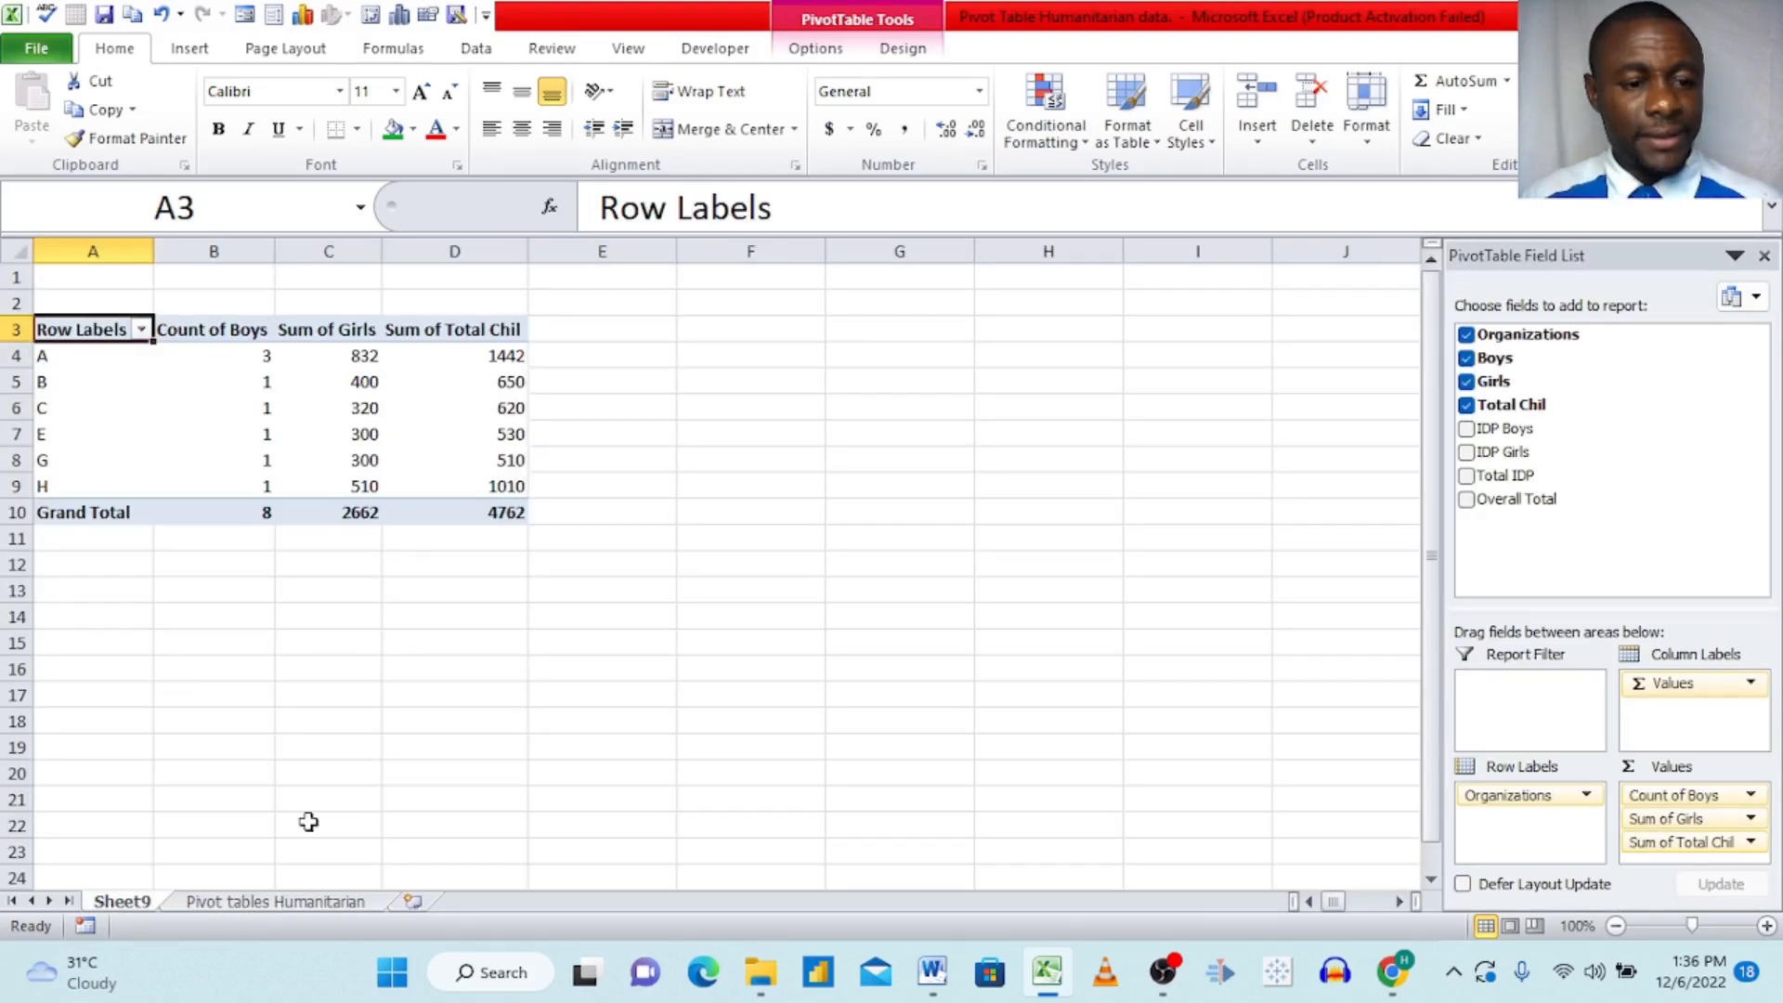
left_click(290, 902)
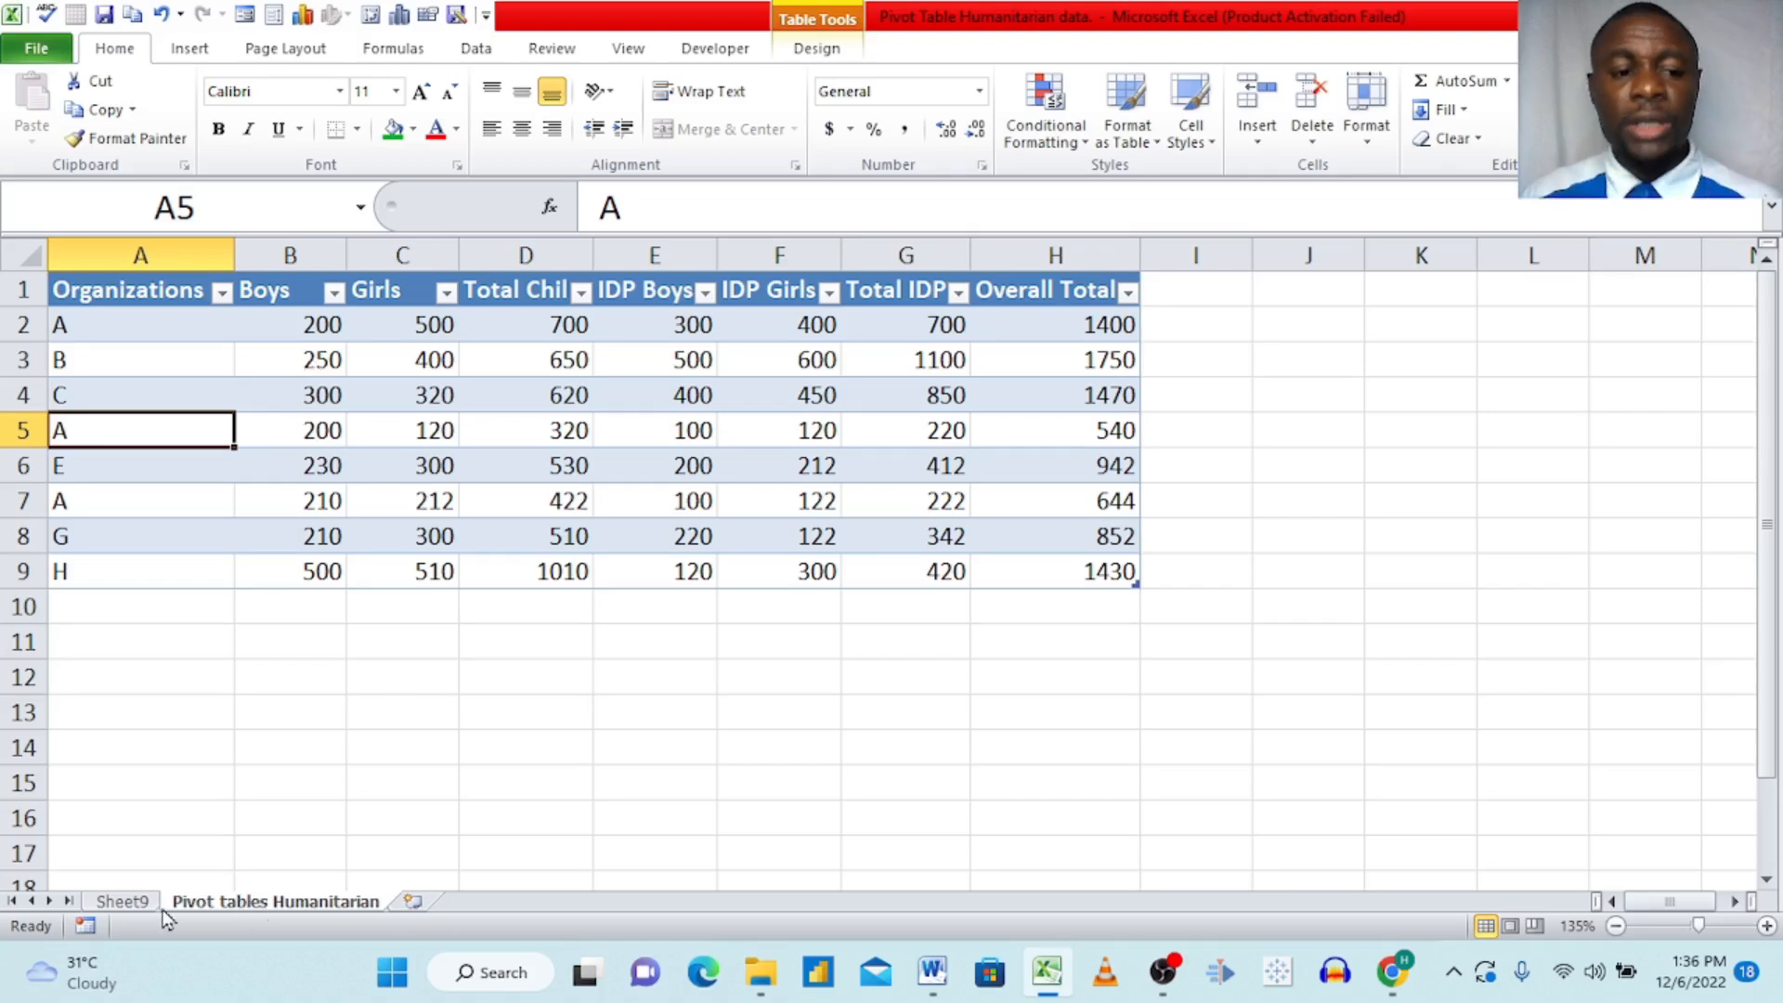
left_click(125, 903)
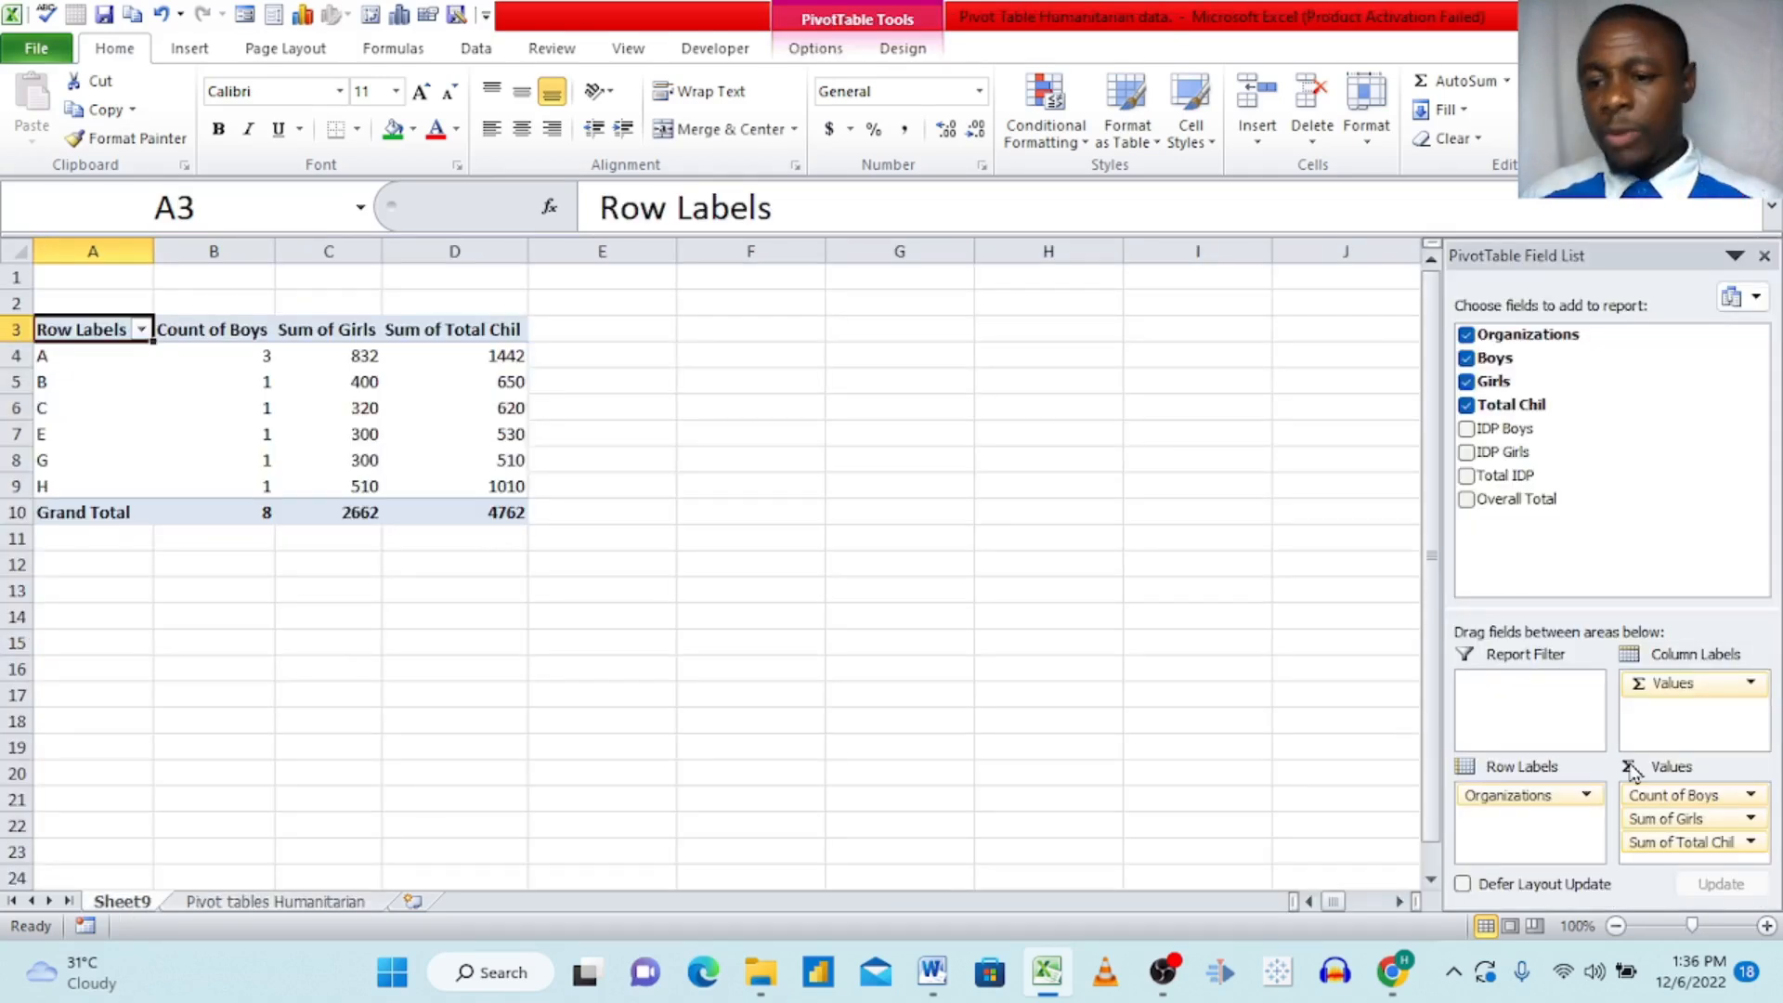
Step: Set the Boys value field back to being summarized by Sum
left_click(1674, 796)
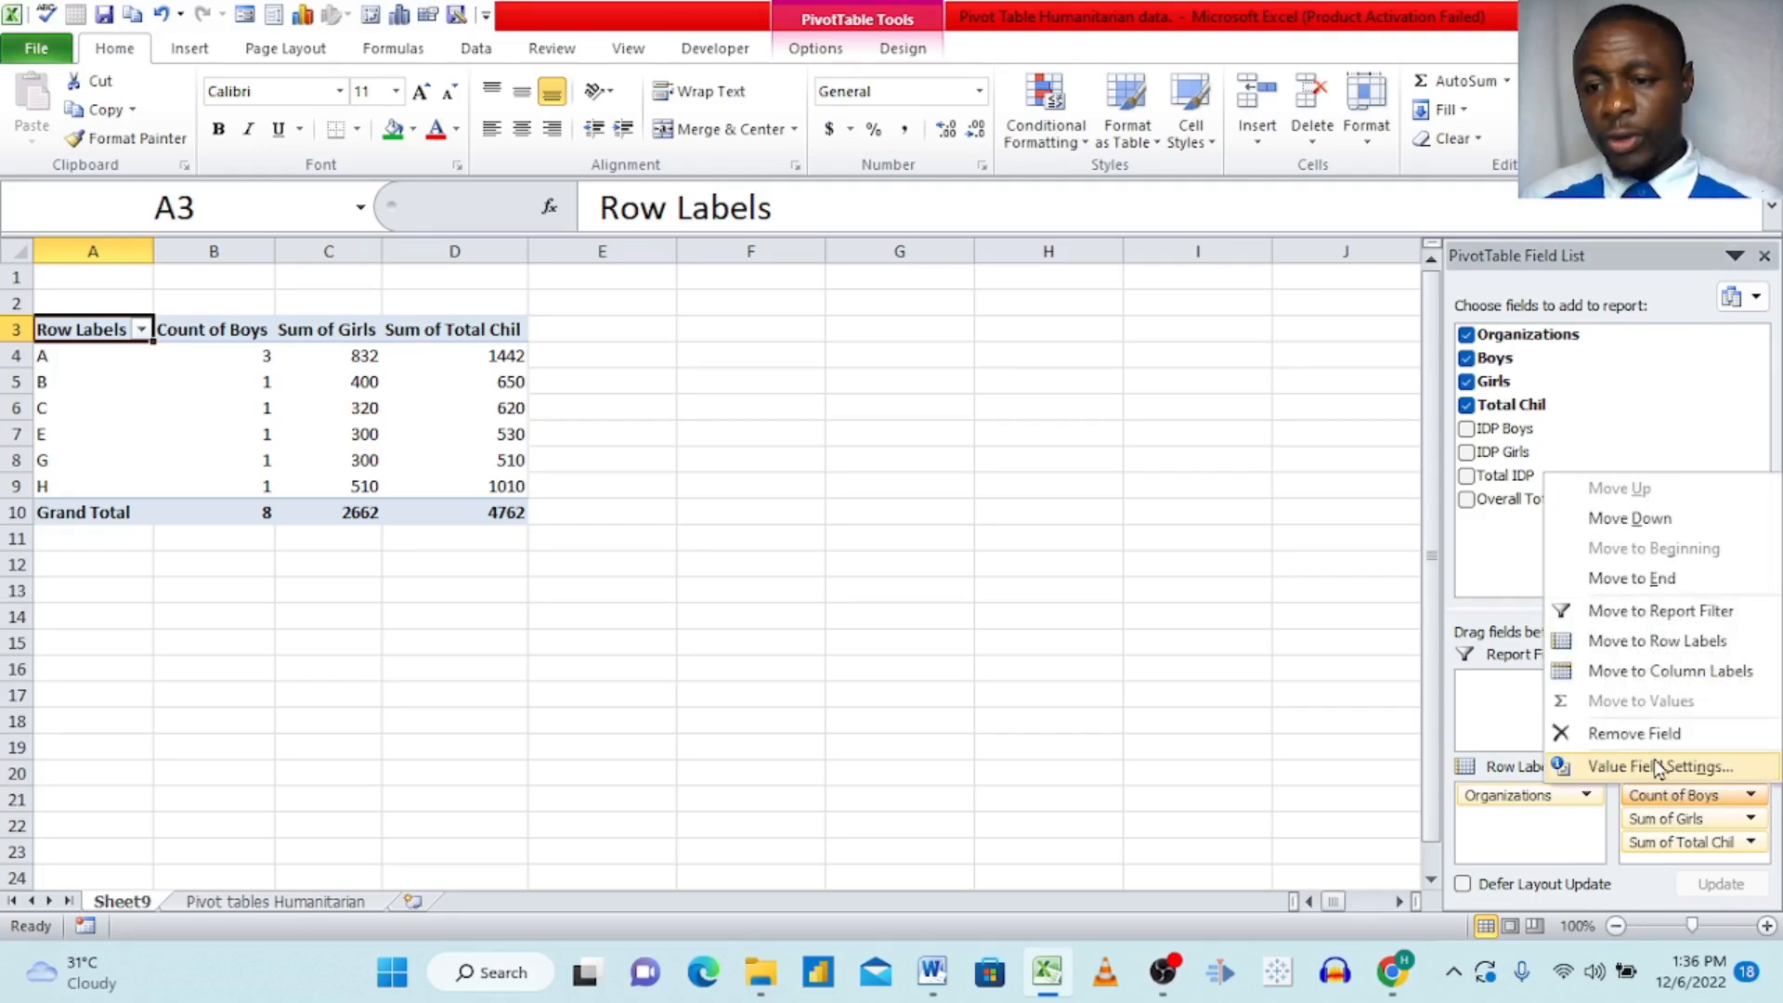
left_click(1658, 768)
left_click(1170, 643)
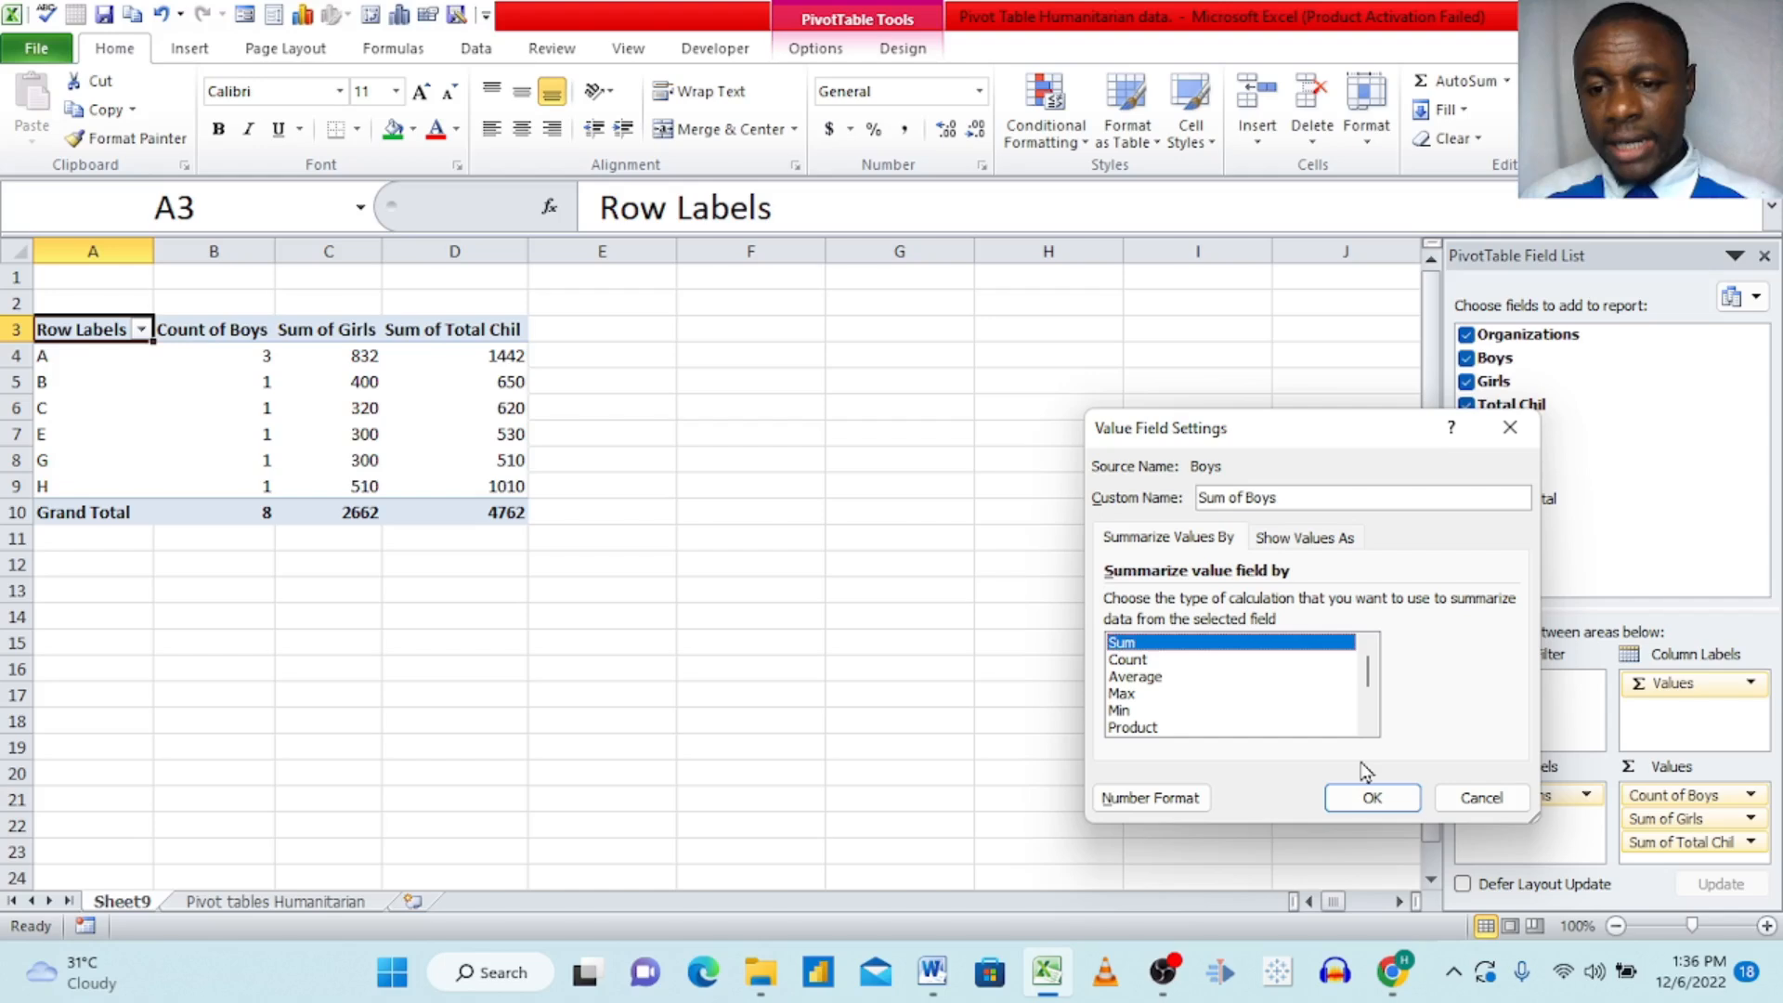
left_click(1369, 796)
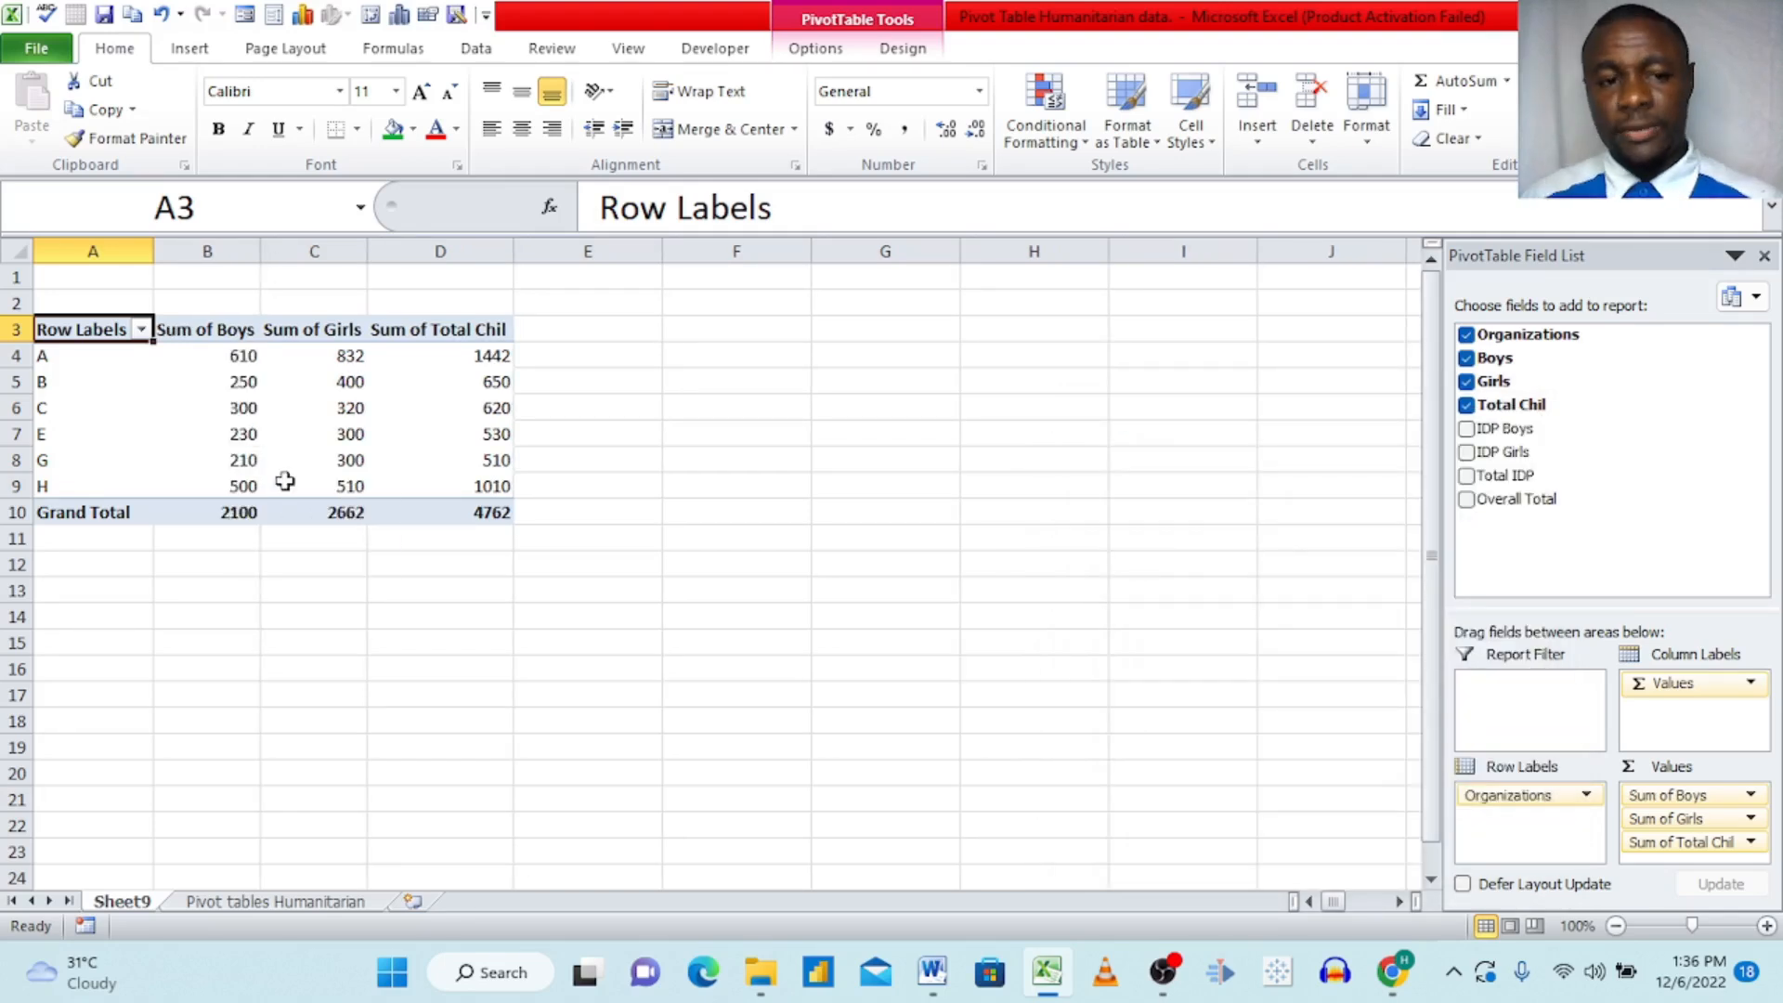
Step: Remove the Boys field from the PivotTable
left_click(710, 377)
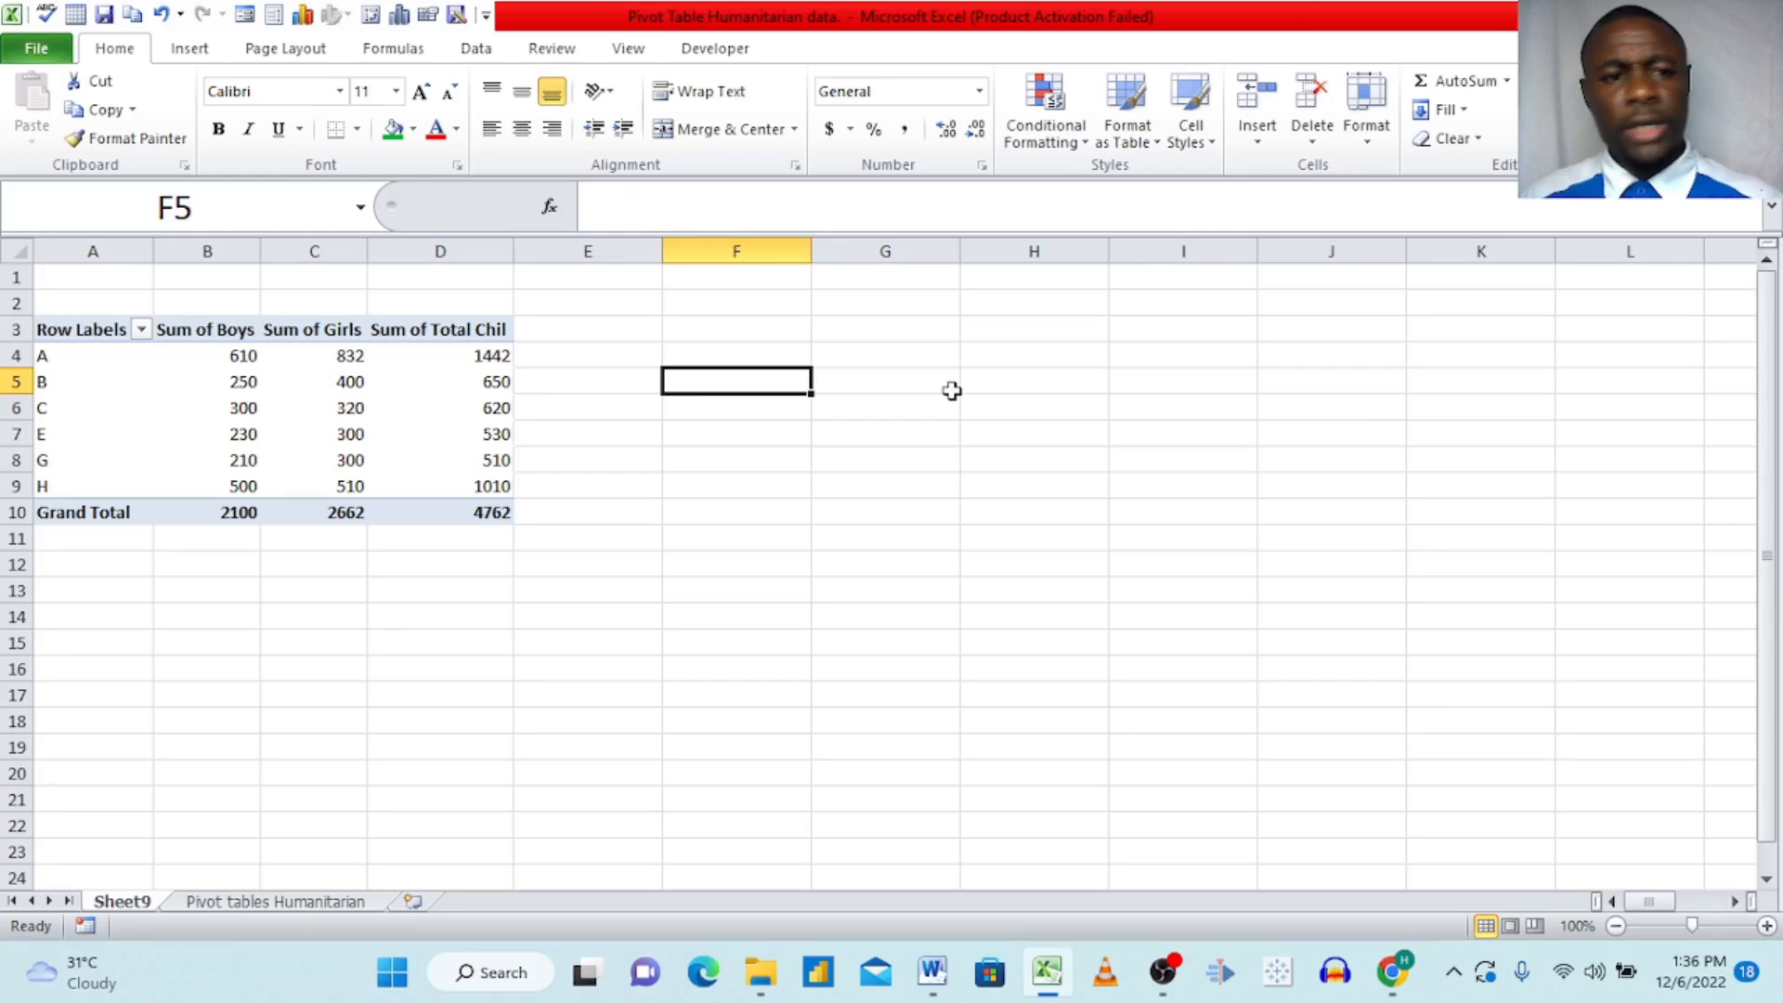
left_click(447, 394)
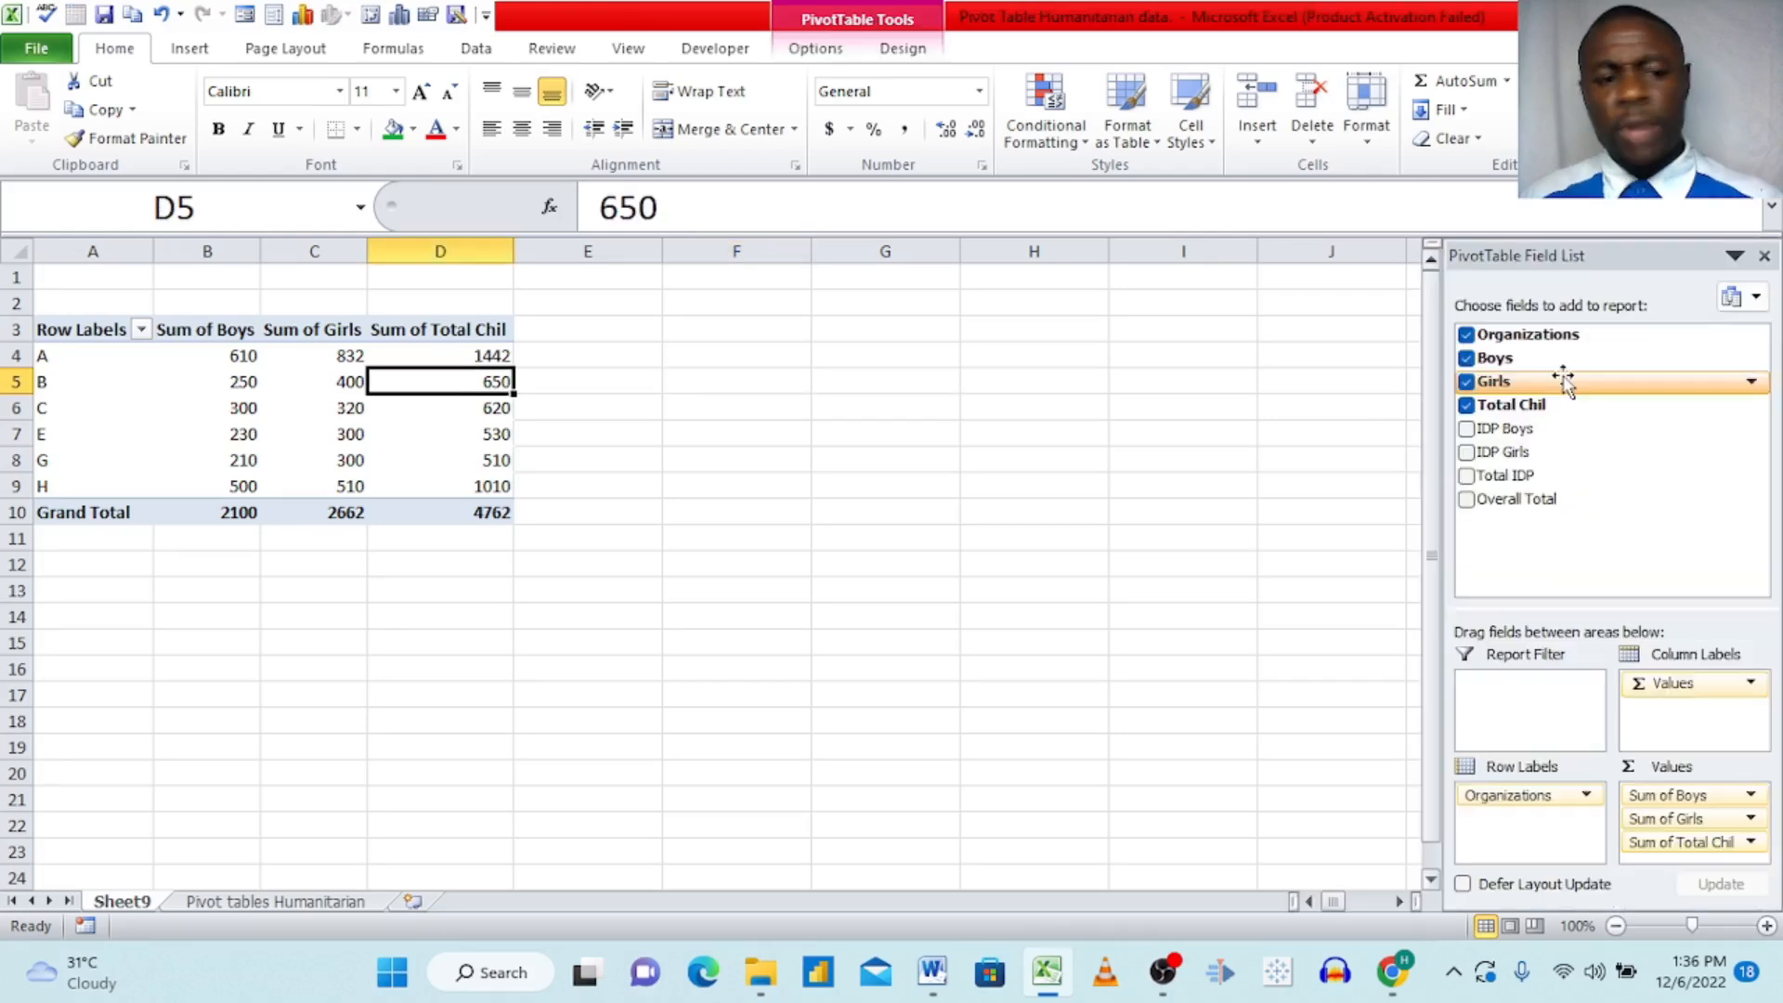
left_click(1467, 360)
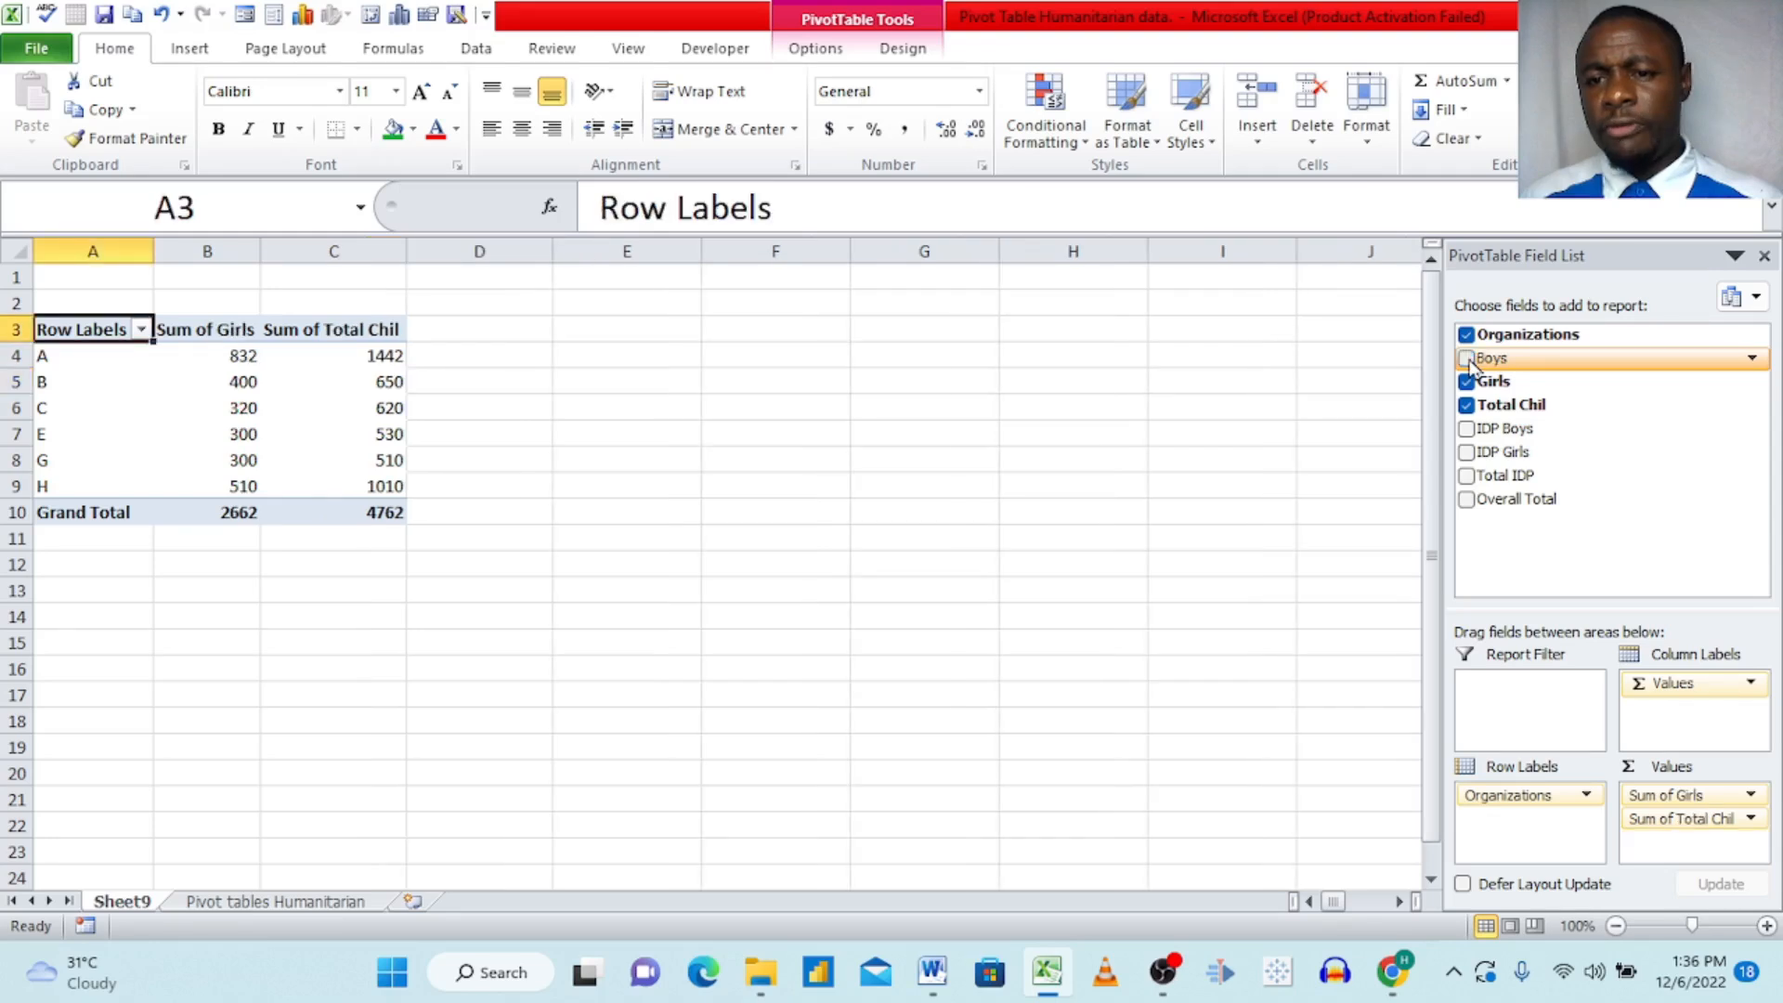
Step: Replace the Girls and Total Chil values in the PivotTable with the IDP Boys, IDP Girls and Total IDP fields
left_click(1467, 383)
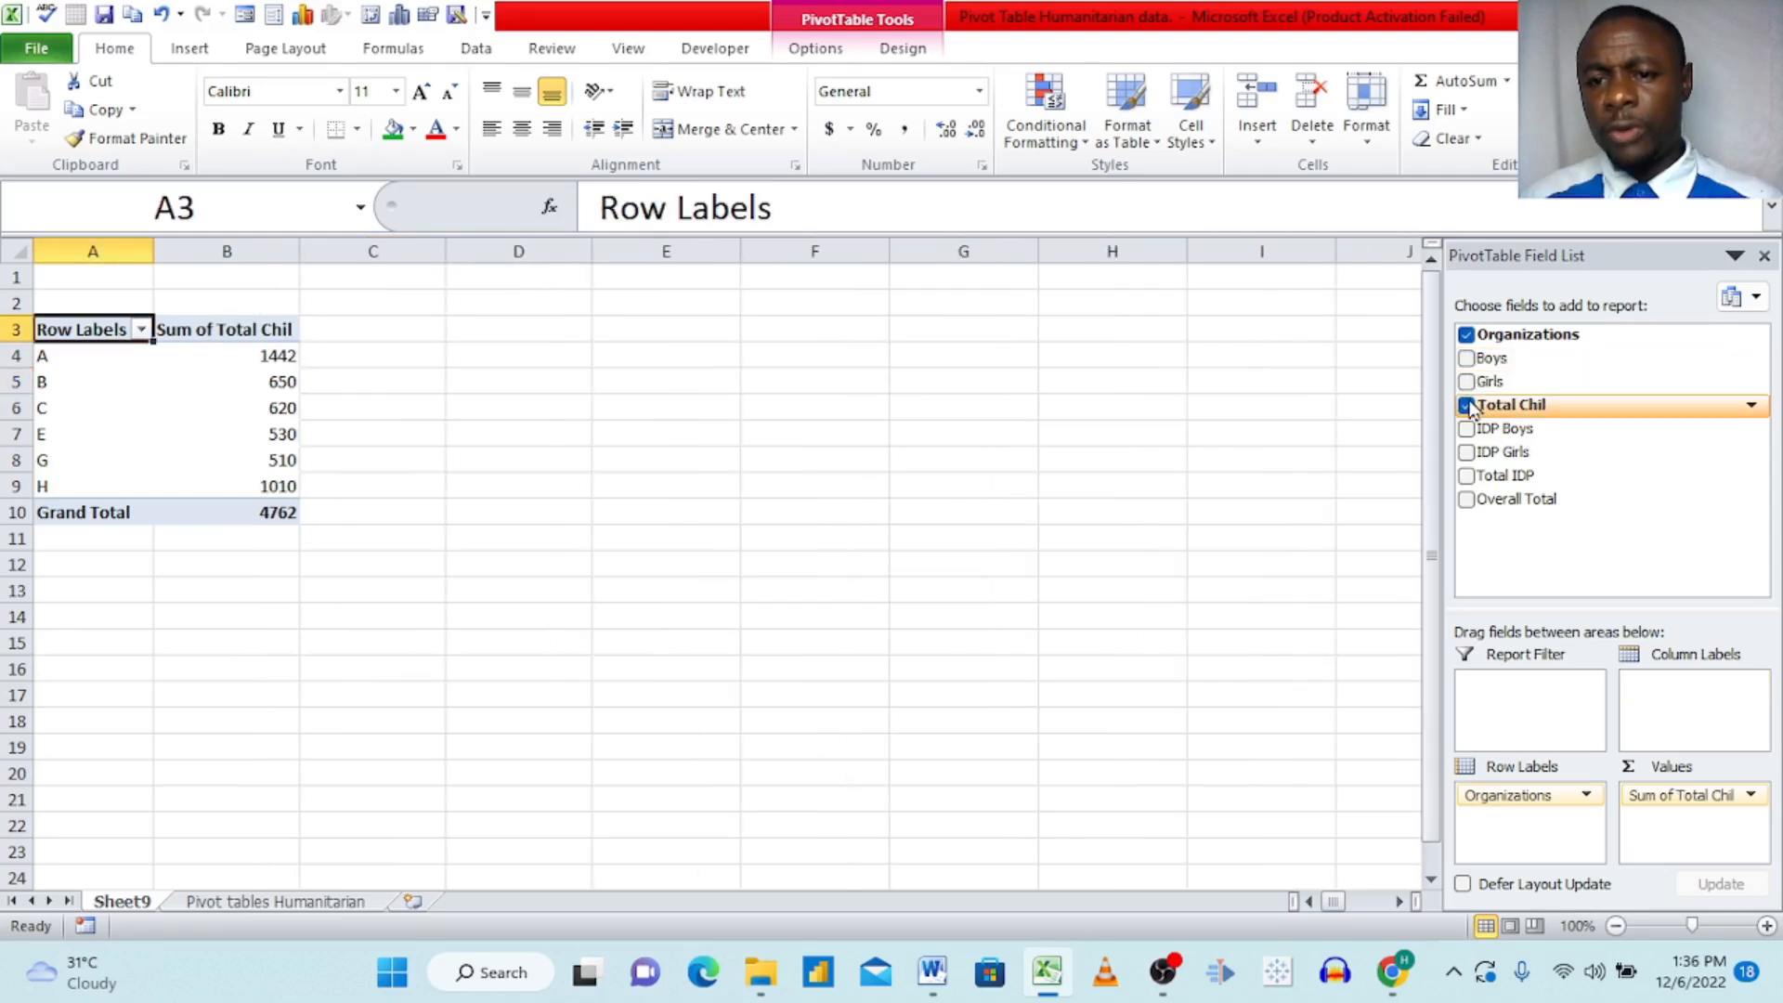
left_click(1467, 405)
left_click_drag(1467, 430, 1667, 799)
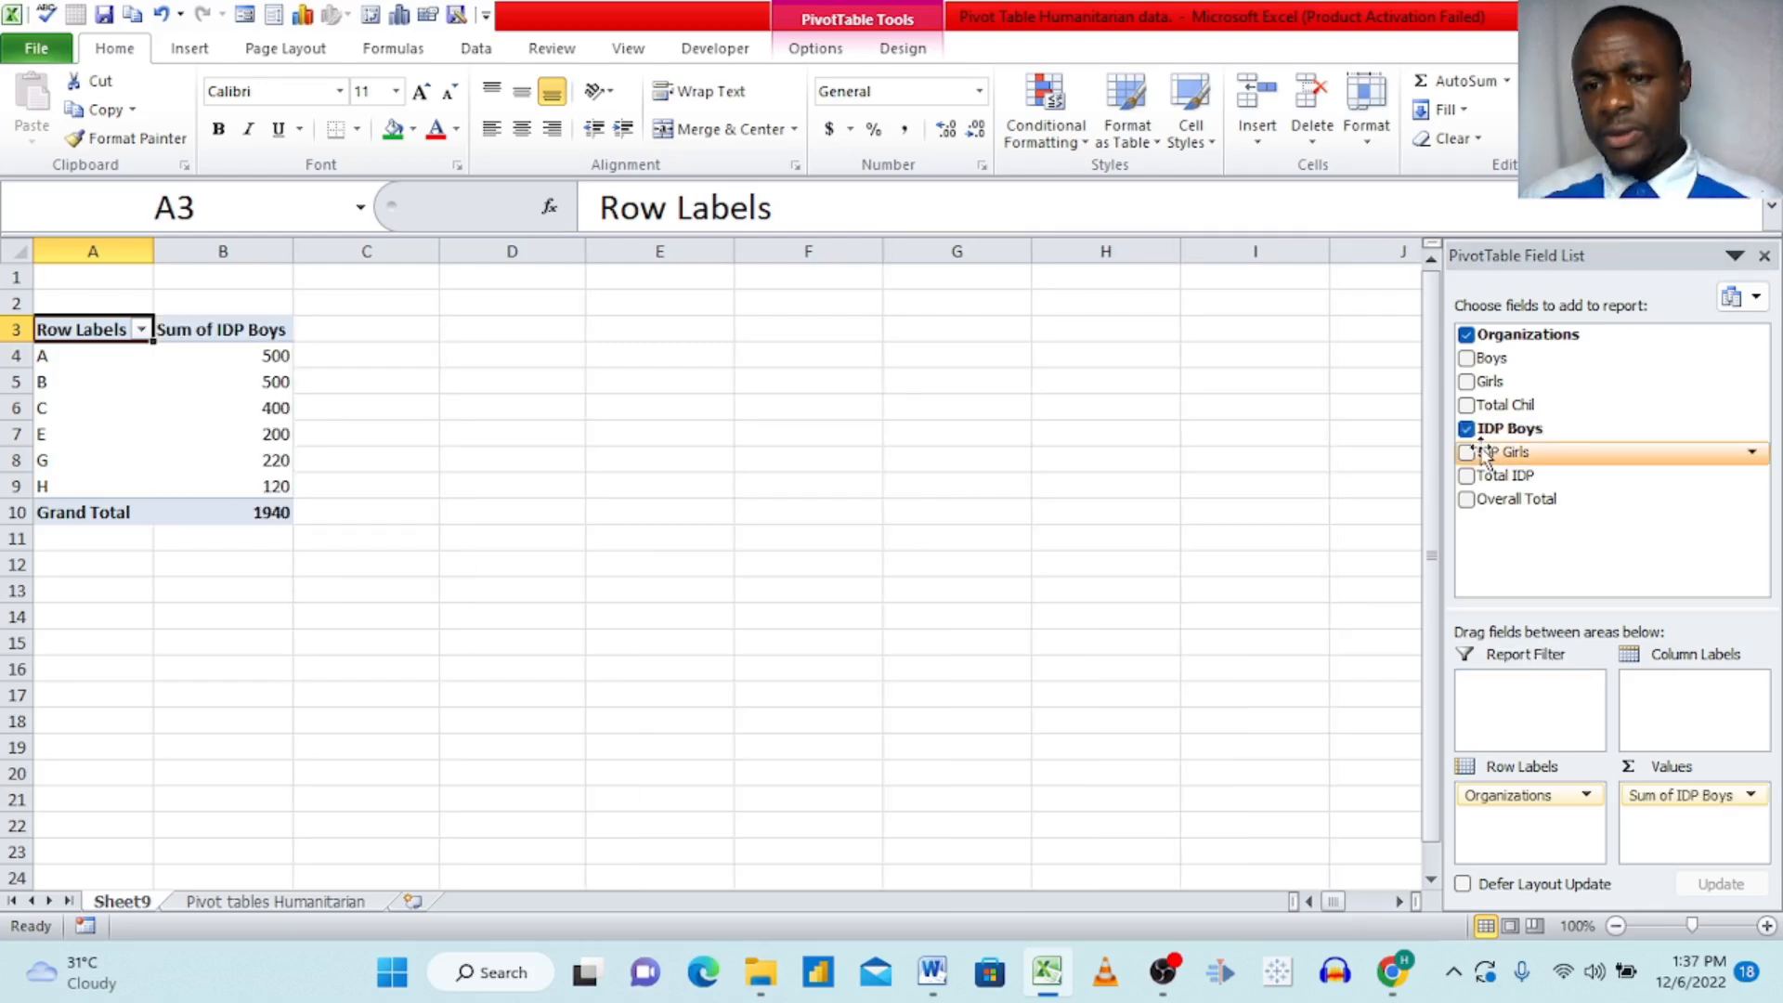
left_click_drag(1484, 453, 1688, 845)
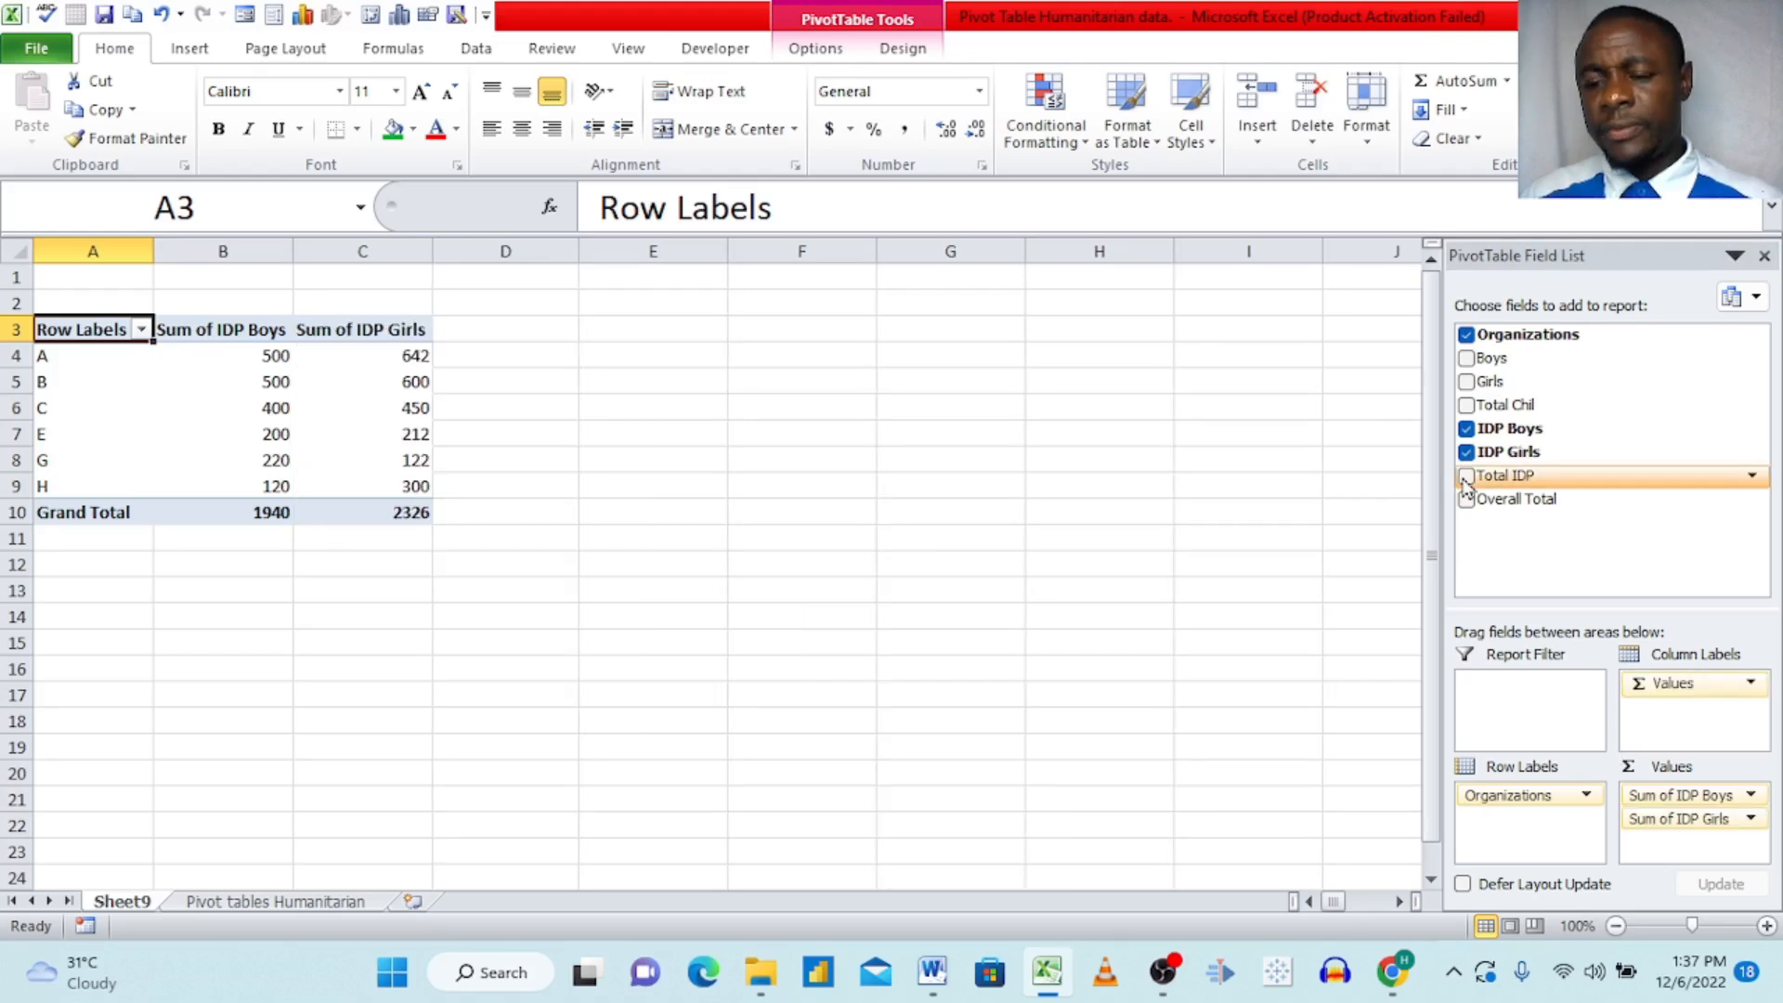
left_click(1465, 476)
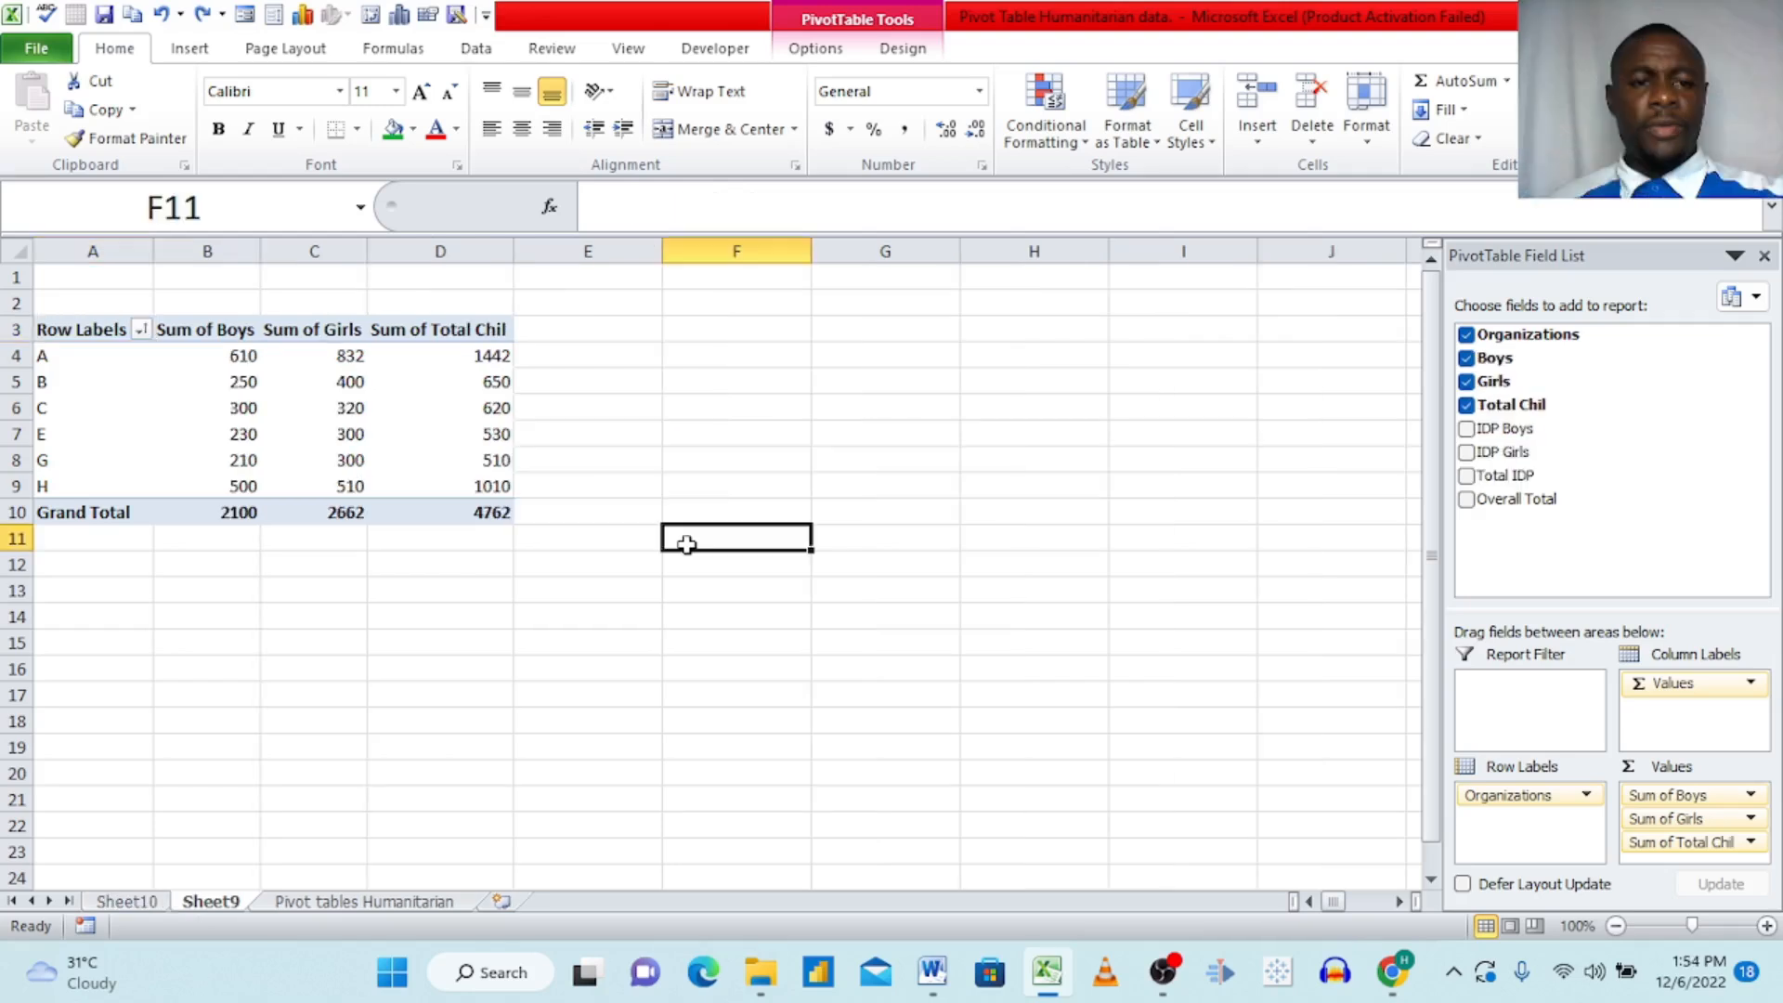
Step: Change the Boys value field in the Sheet9 PivotTable to be summarized by Count
left_click_drag(684, 537, 338, 406)
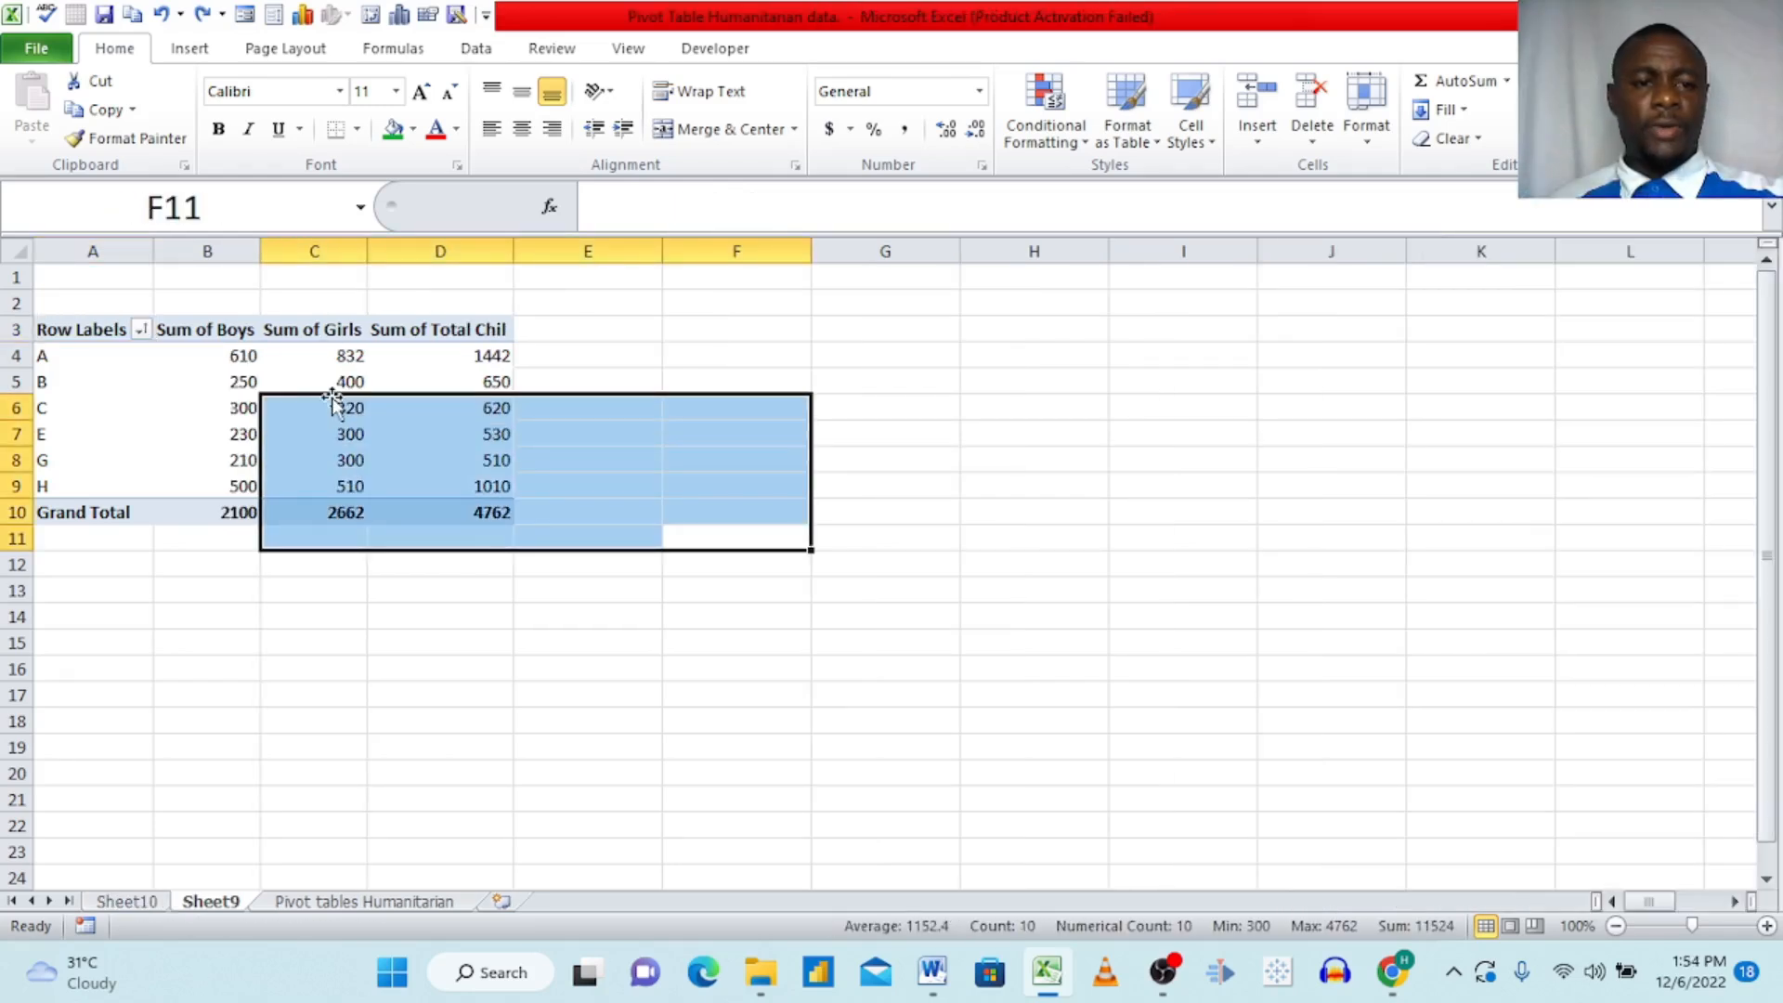
left_click(434, 360)
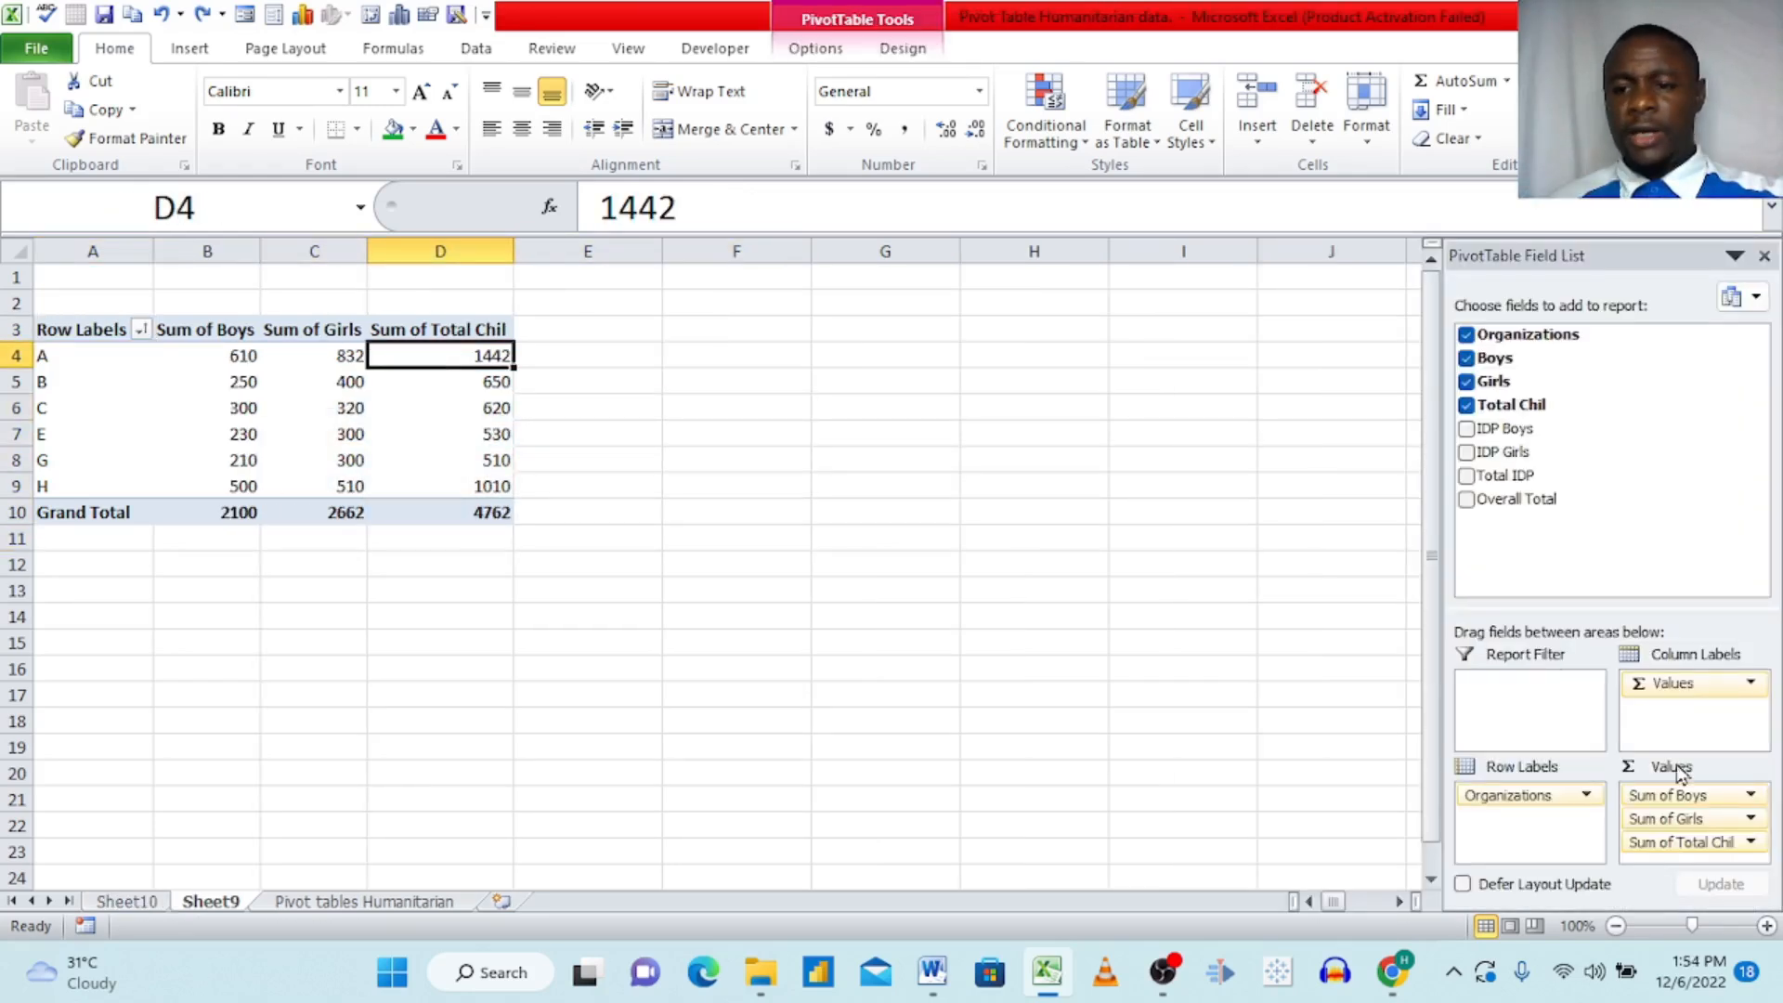
left_click(1636, 794)
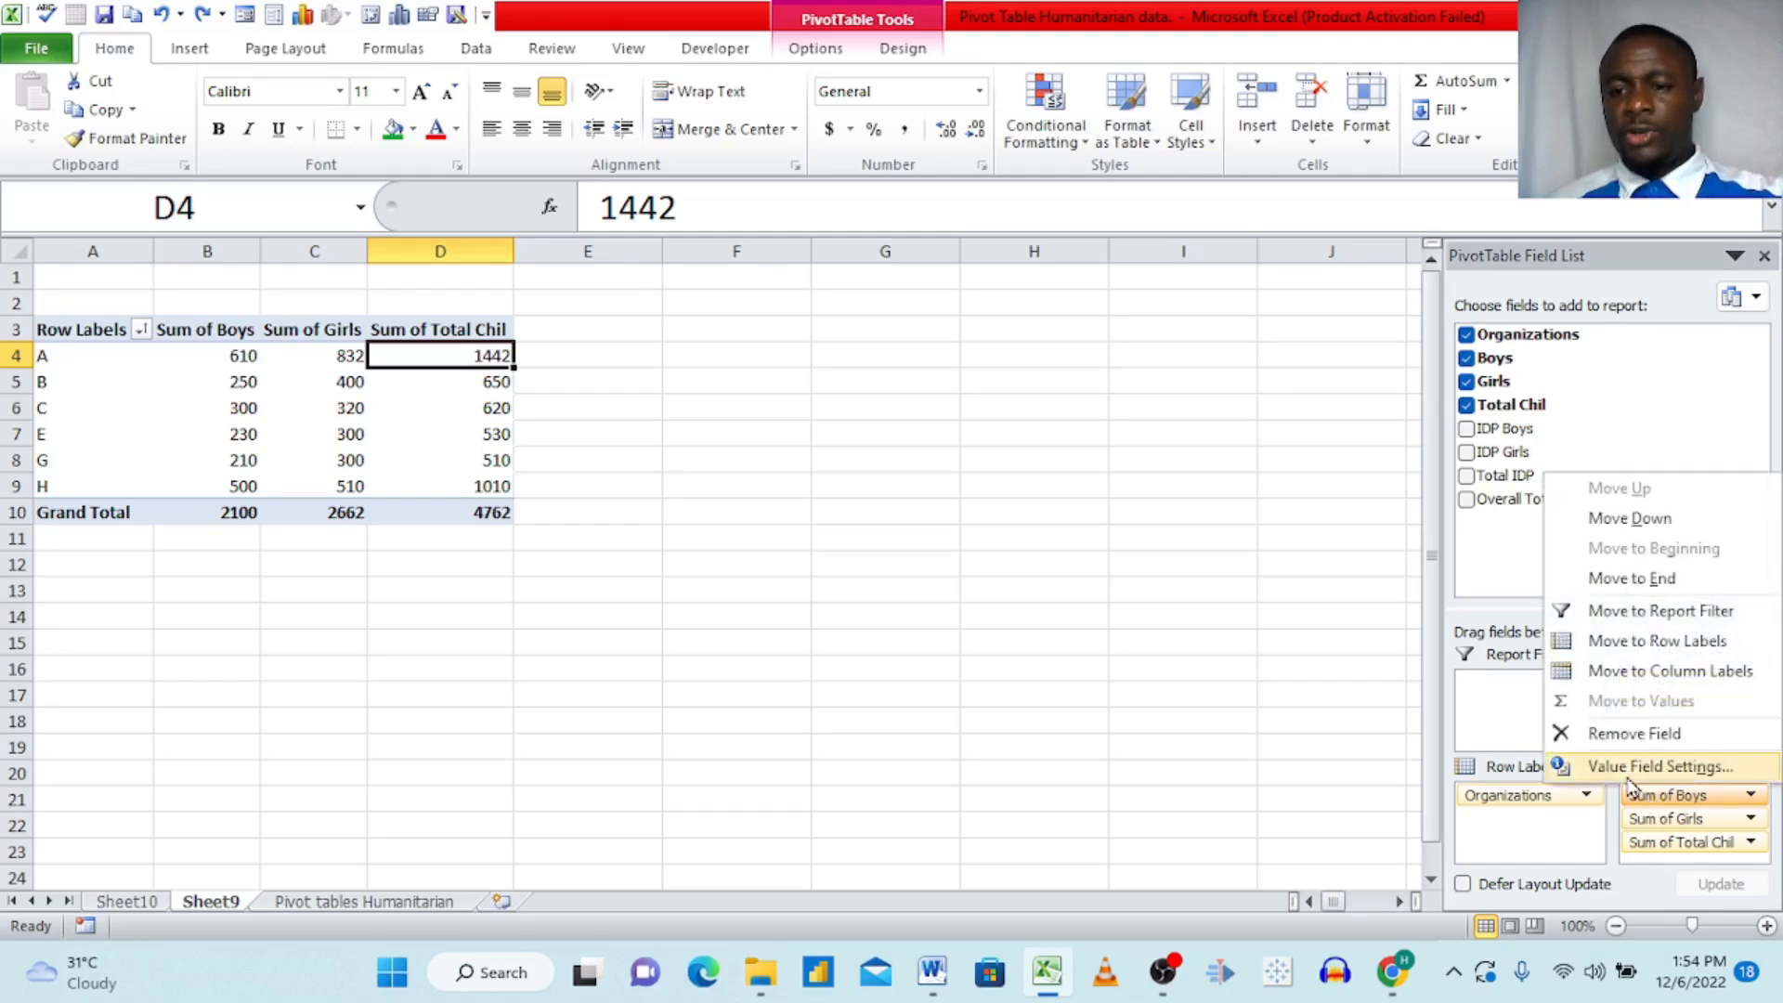
left_click(1631, 768)
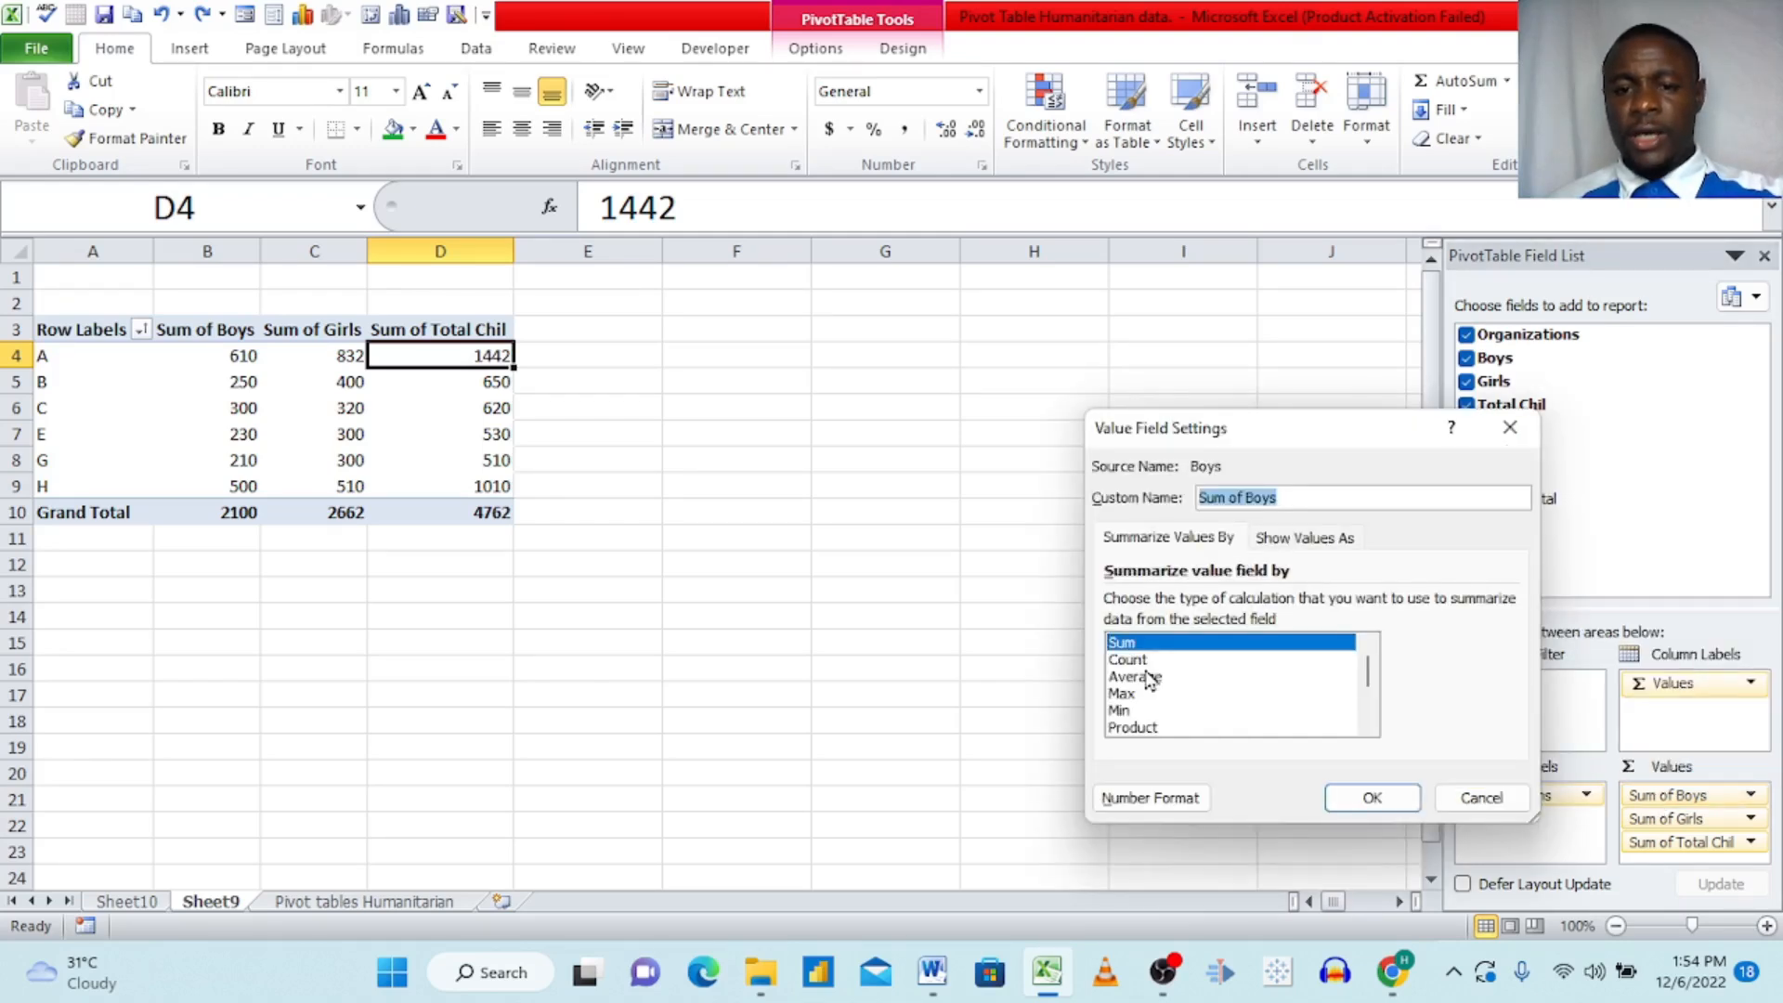
left_click(1362, 800)
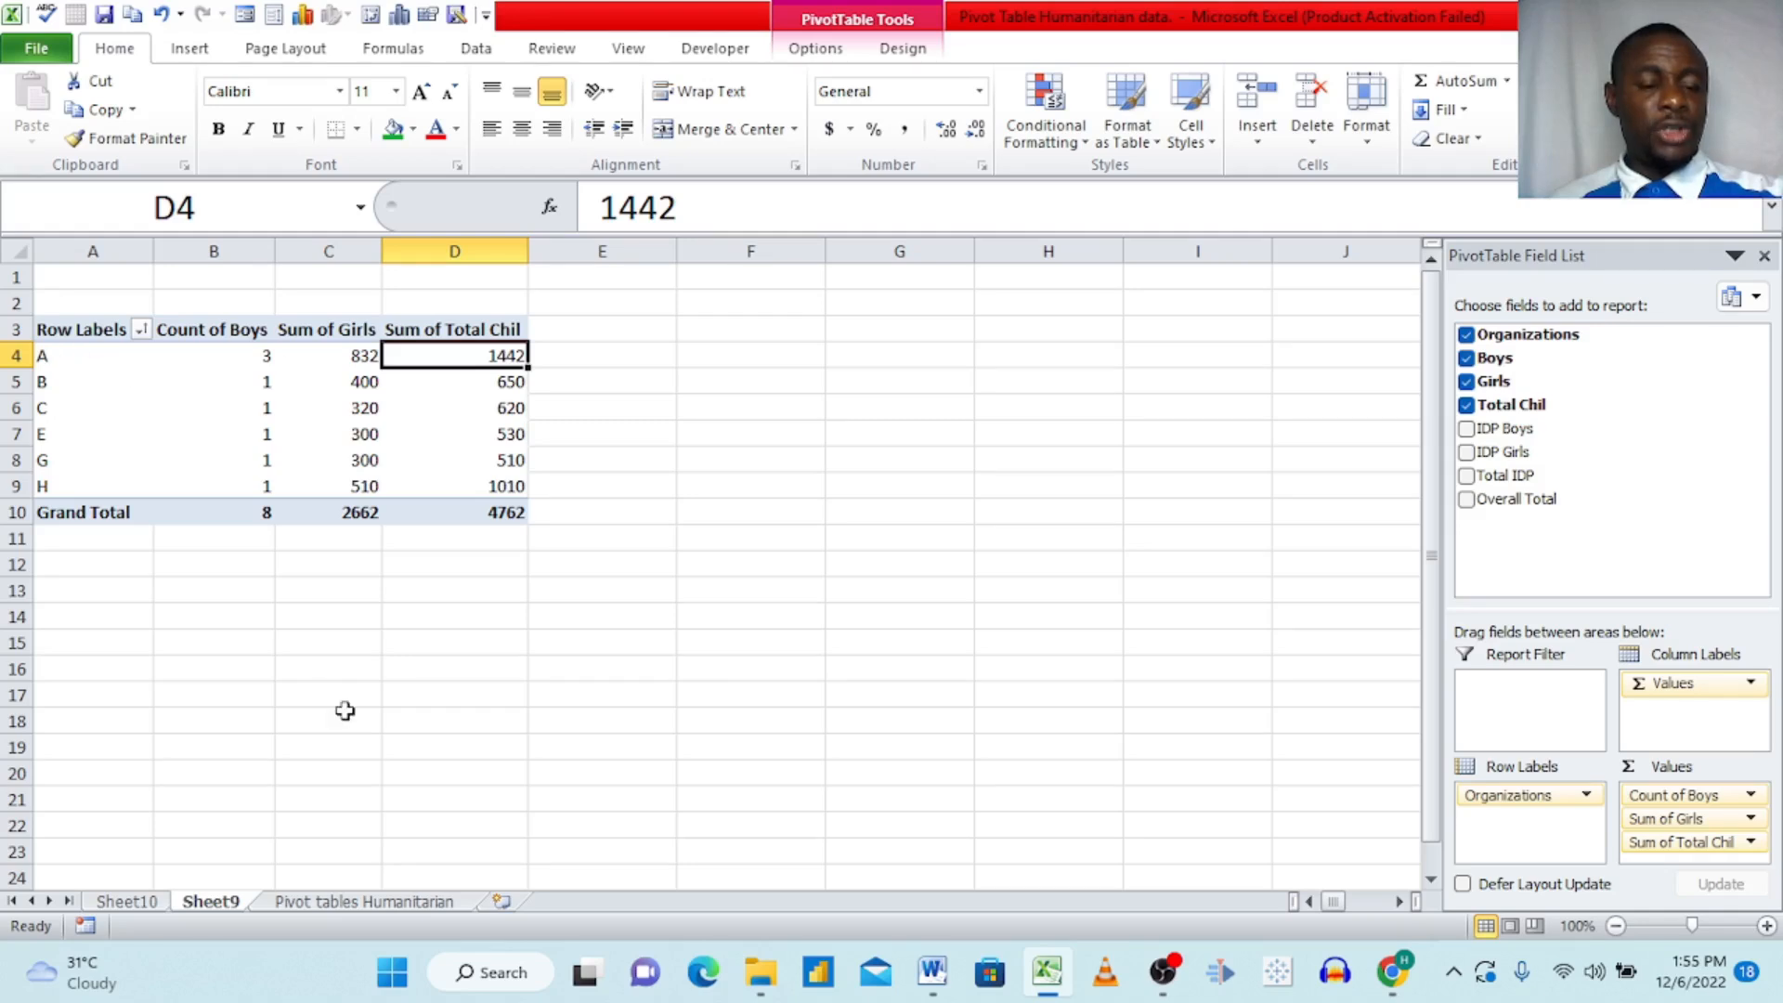
Step: Check how often each organization occurs in the Pivot tables Humanitarian sheet against the Boys counts in the Sheet9 PivotTable
left_click(327, 905)
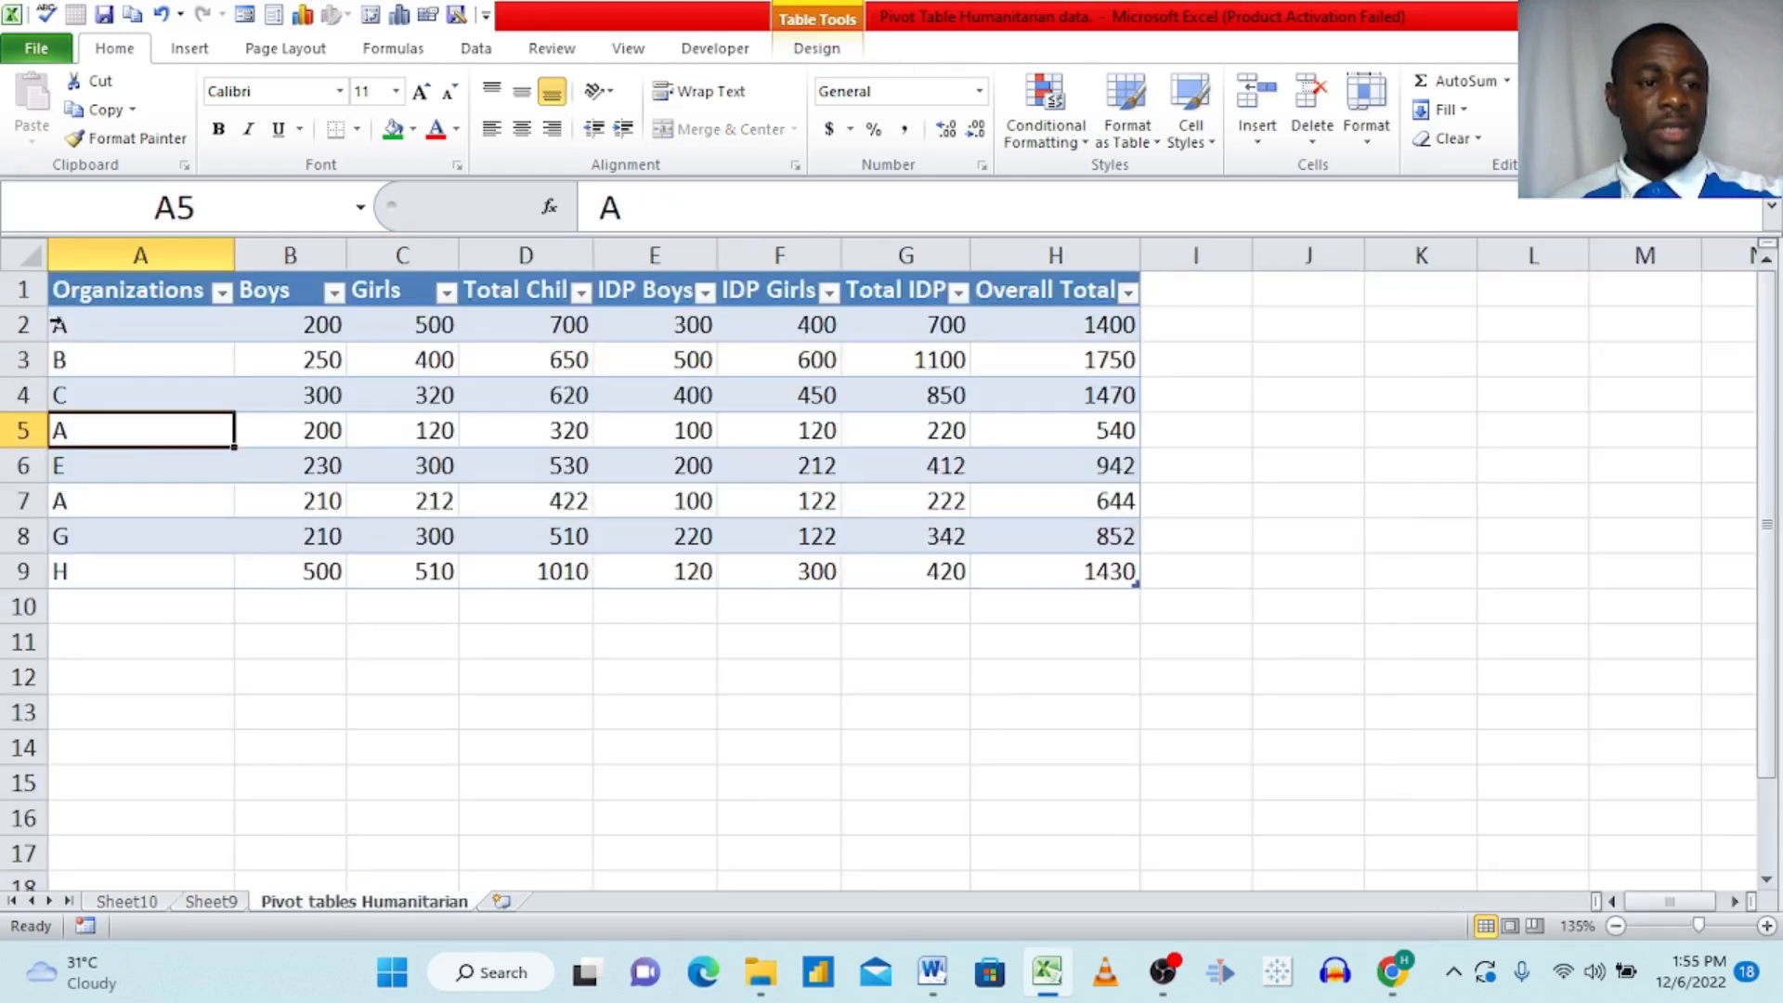
left_click(80, 330)
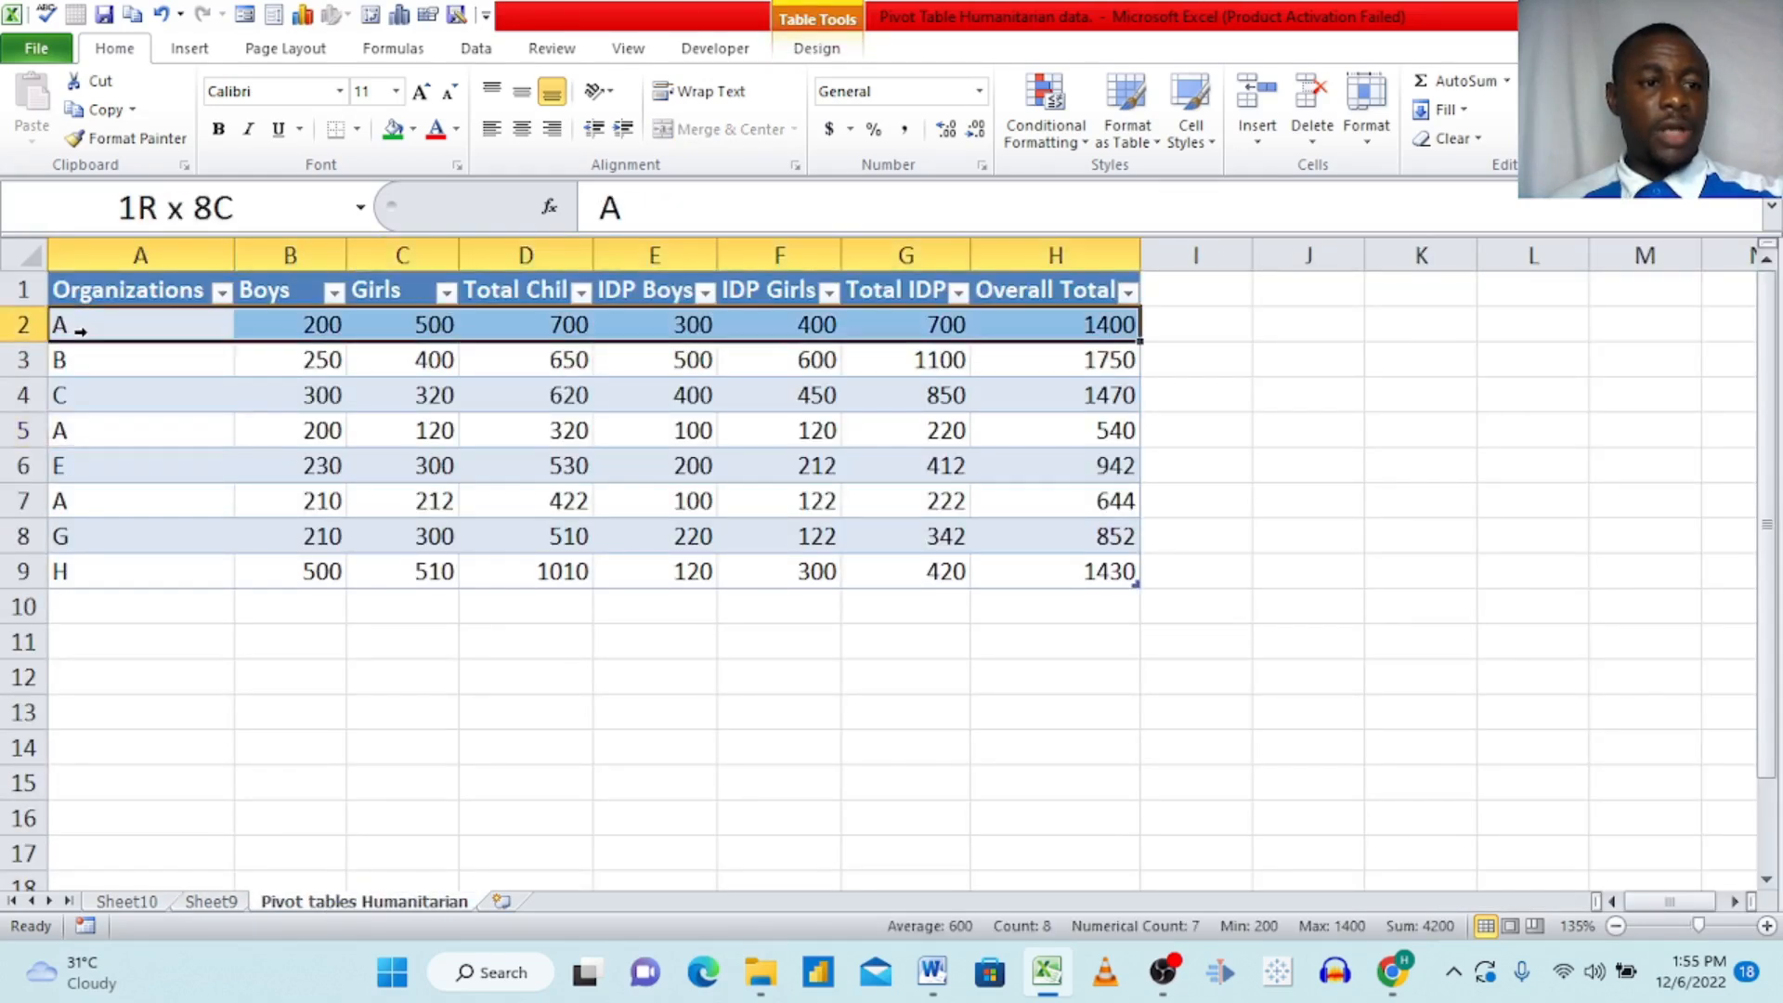
left_click(74, 430)
left_click(83, 508)
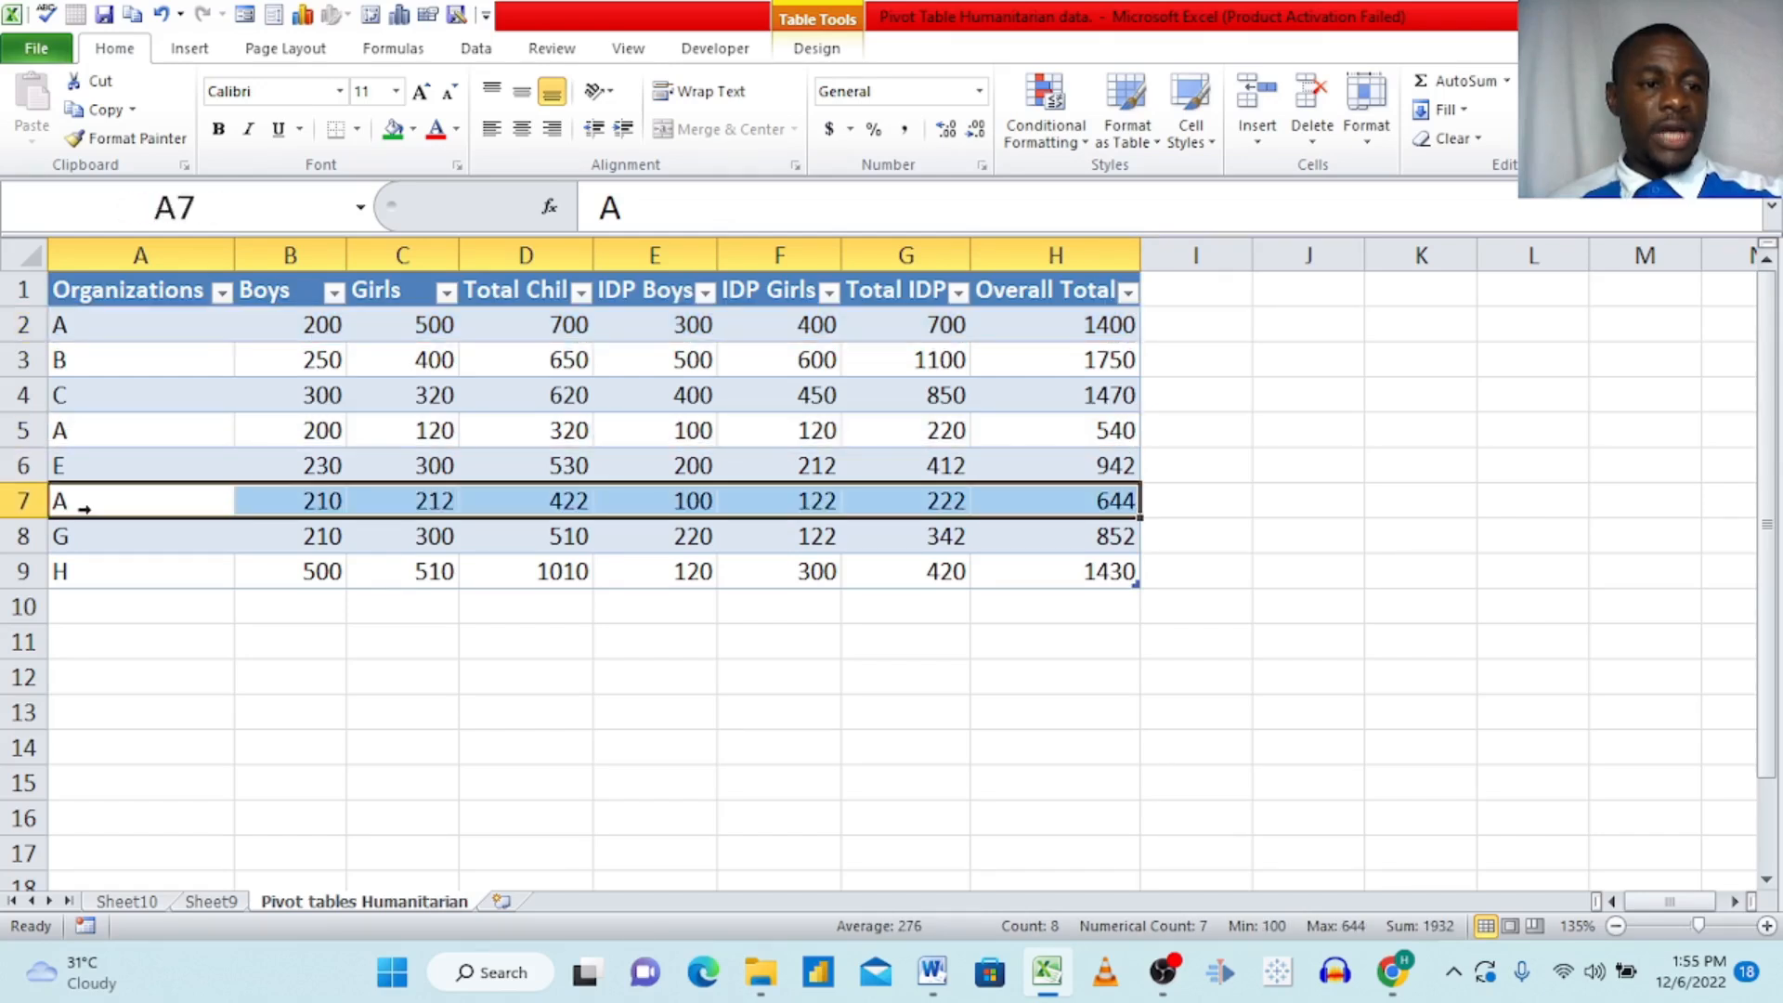
left_click(82, 404)
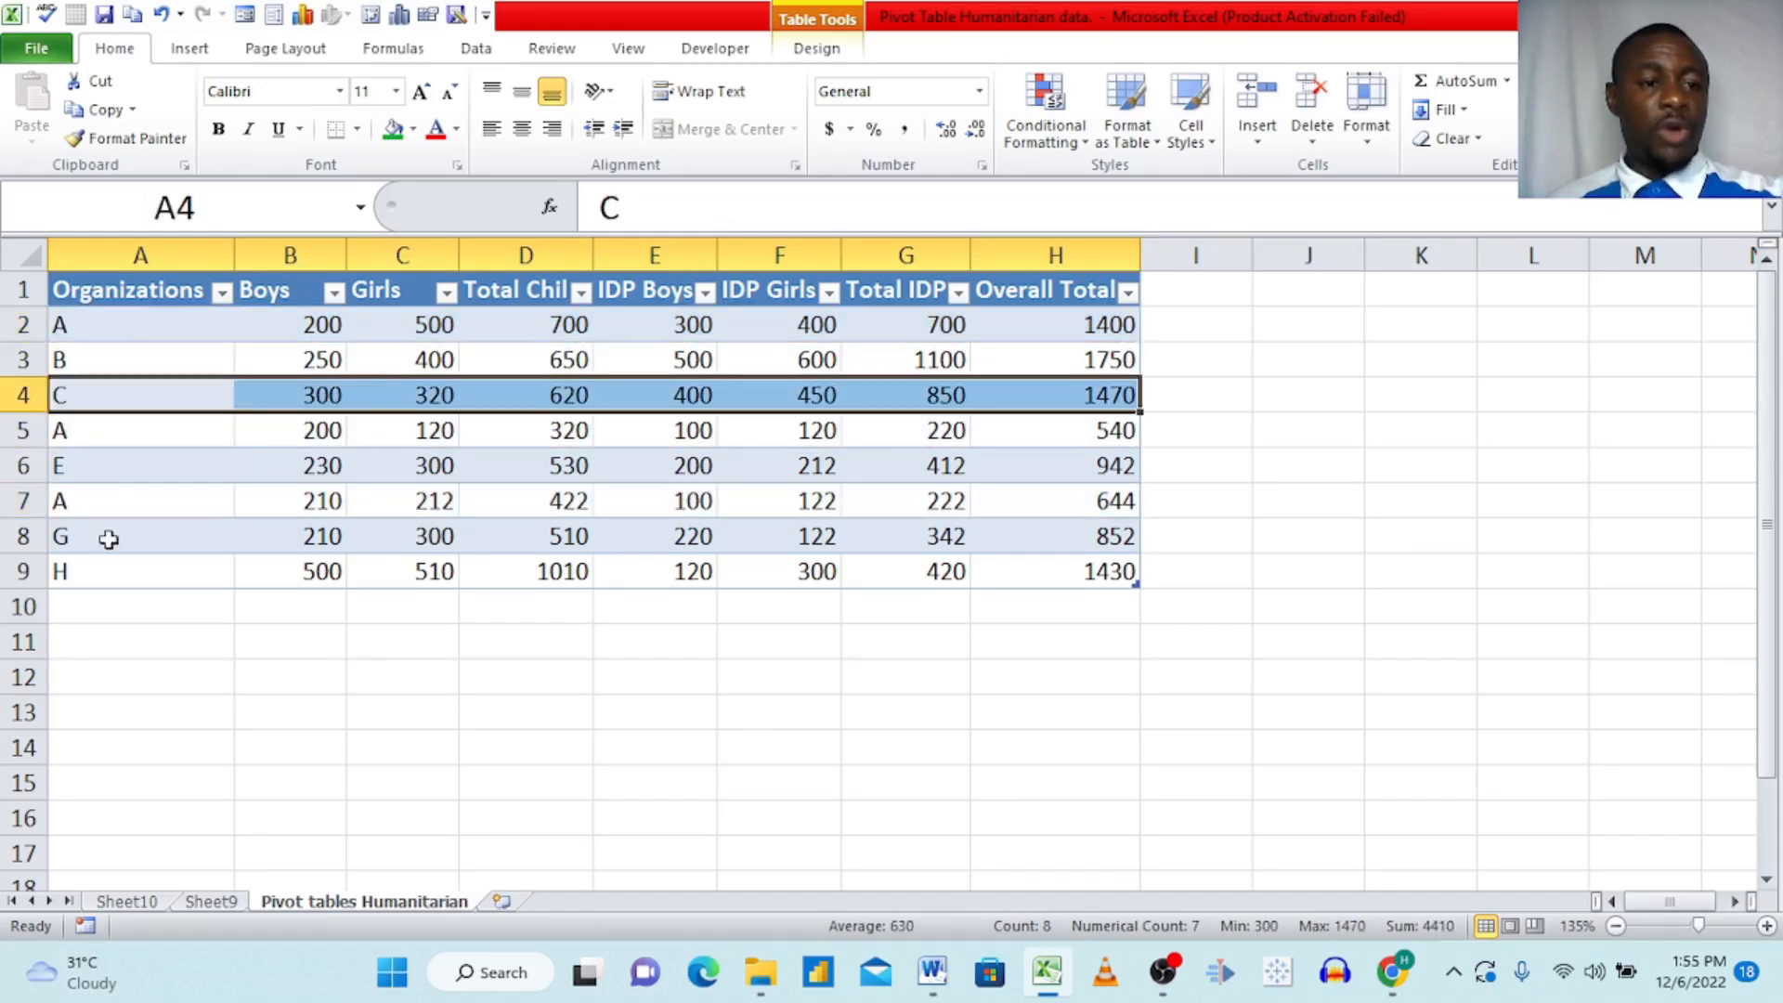
left_click(213, 903)
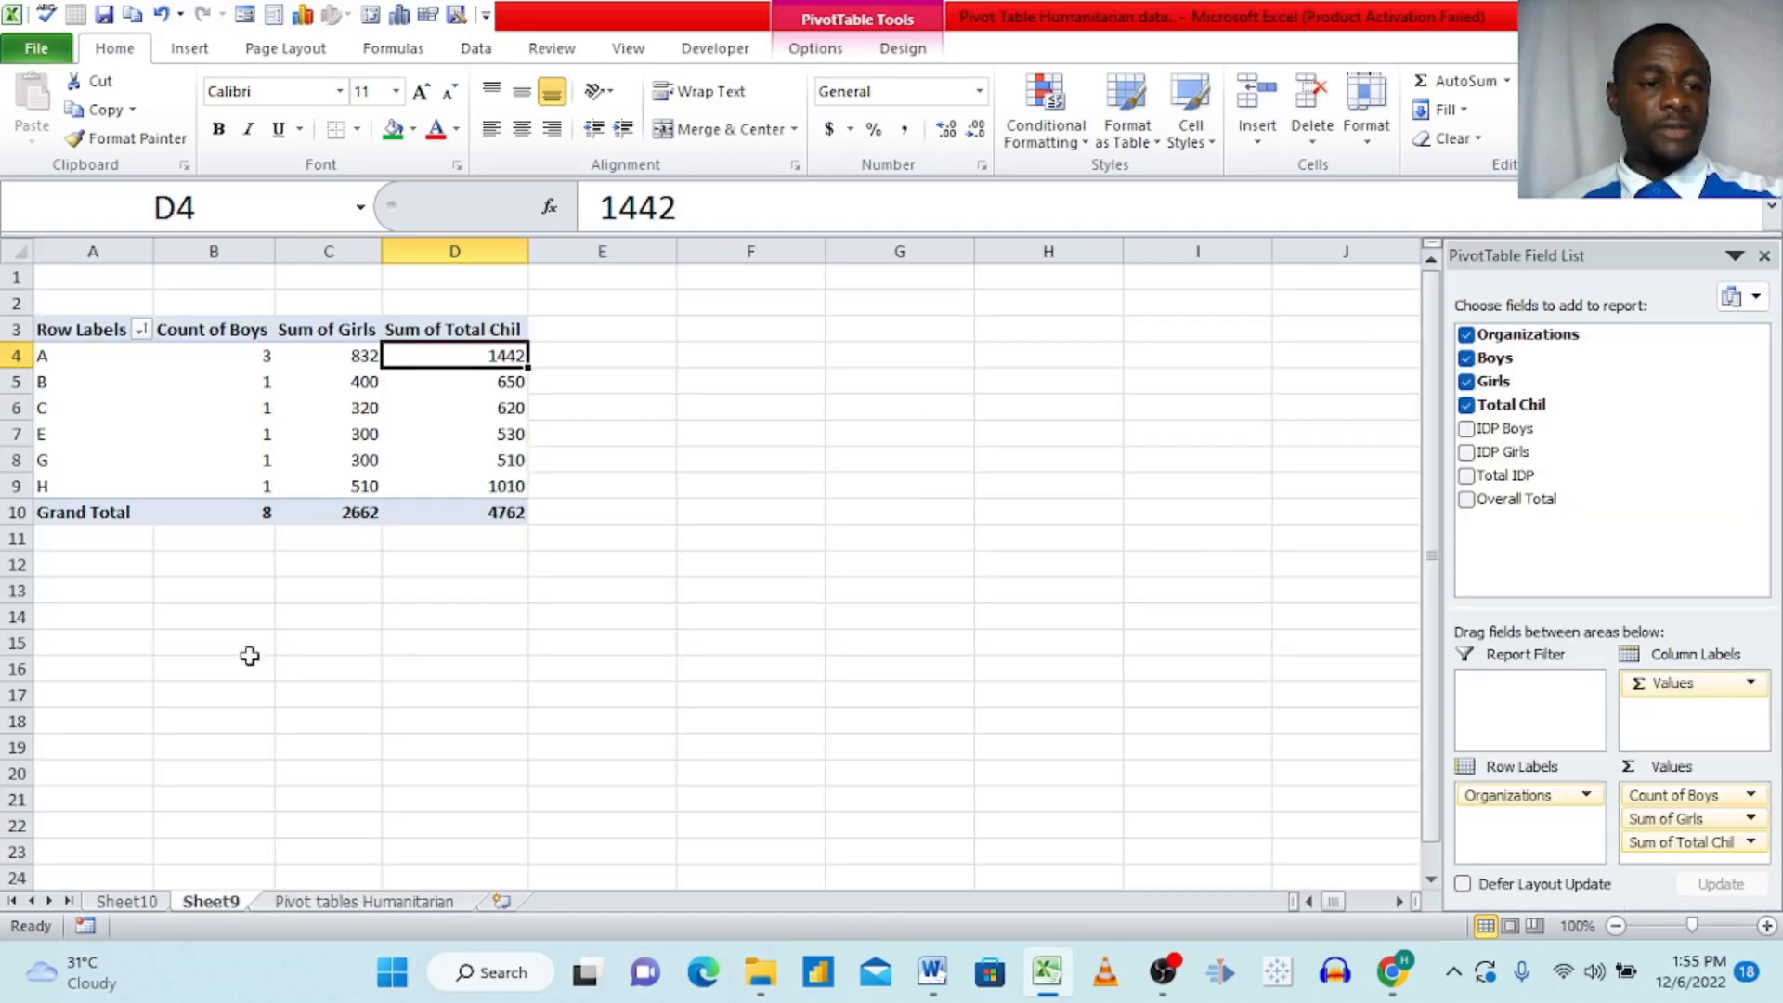
left_click(331, 904)
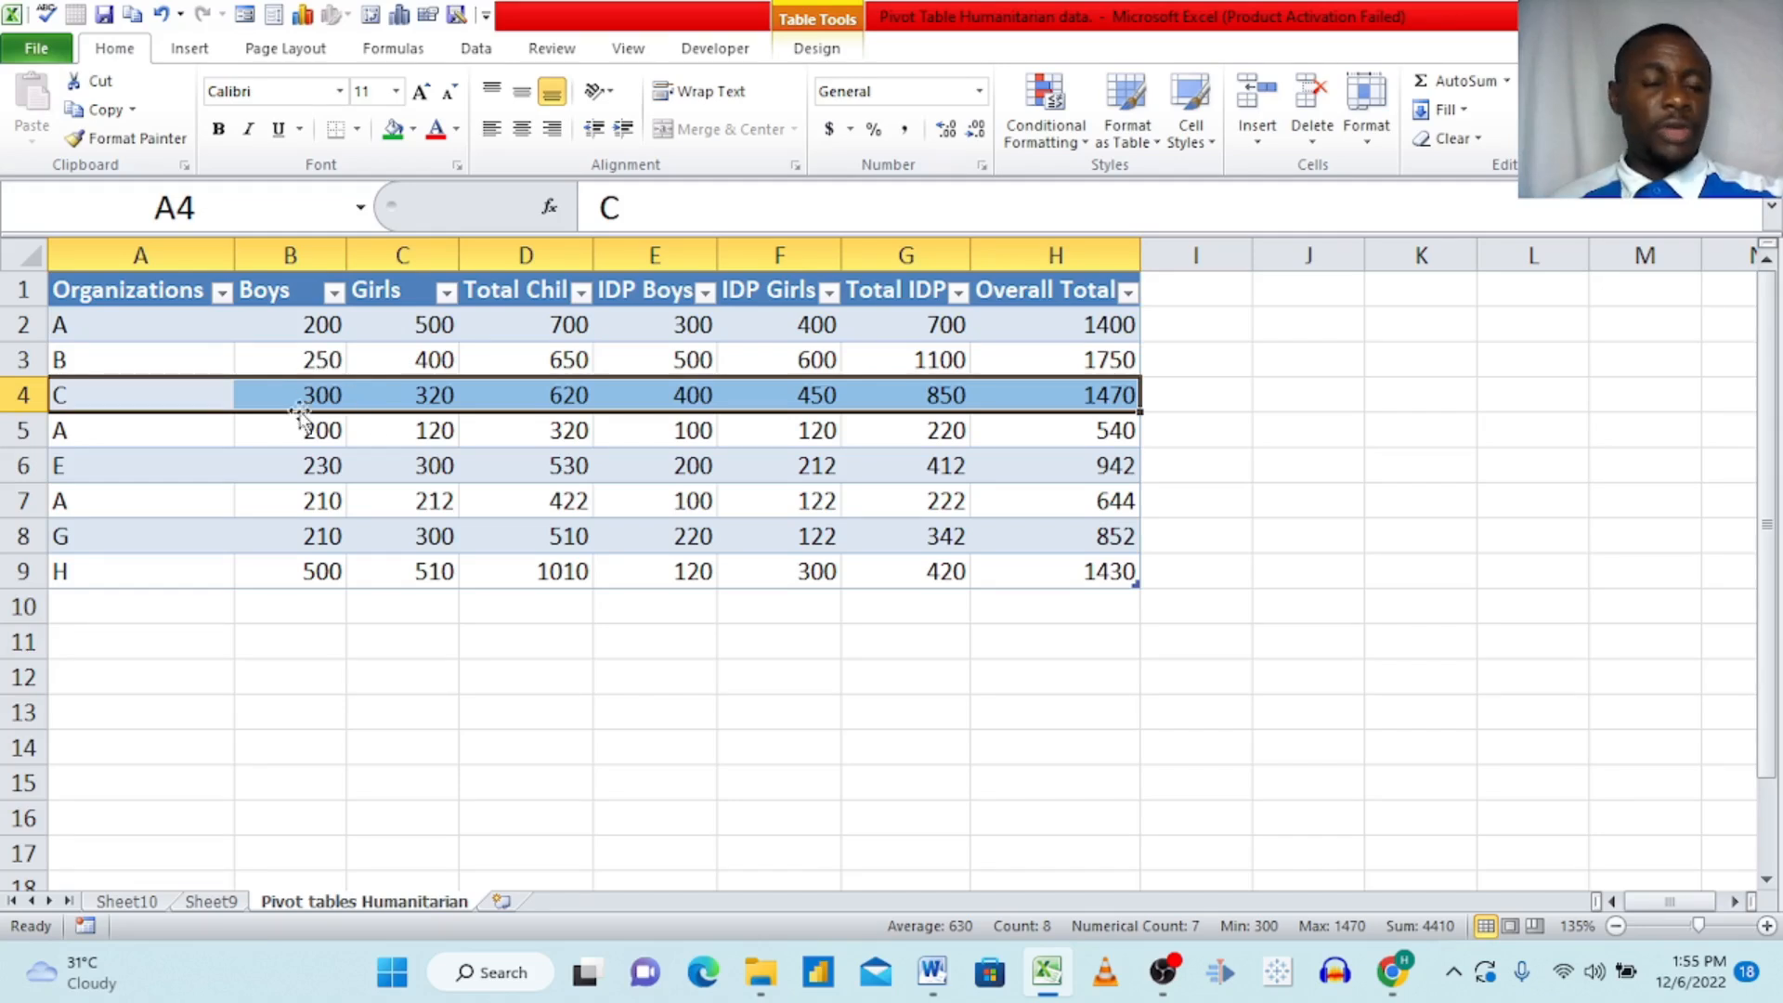
left_click(215, 904)
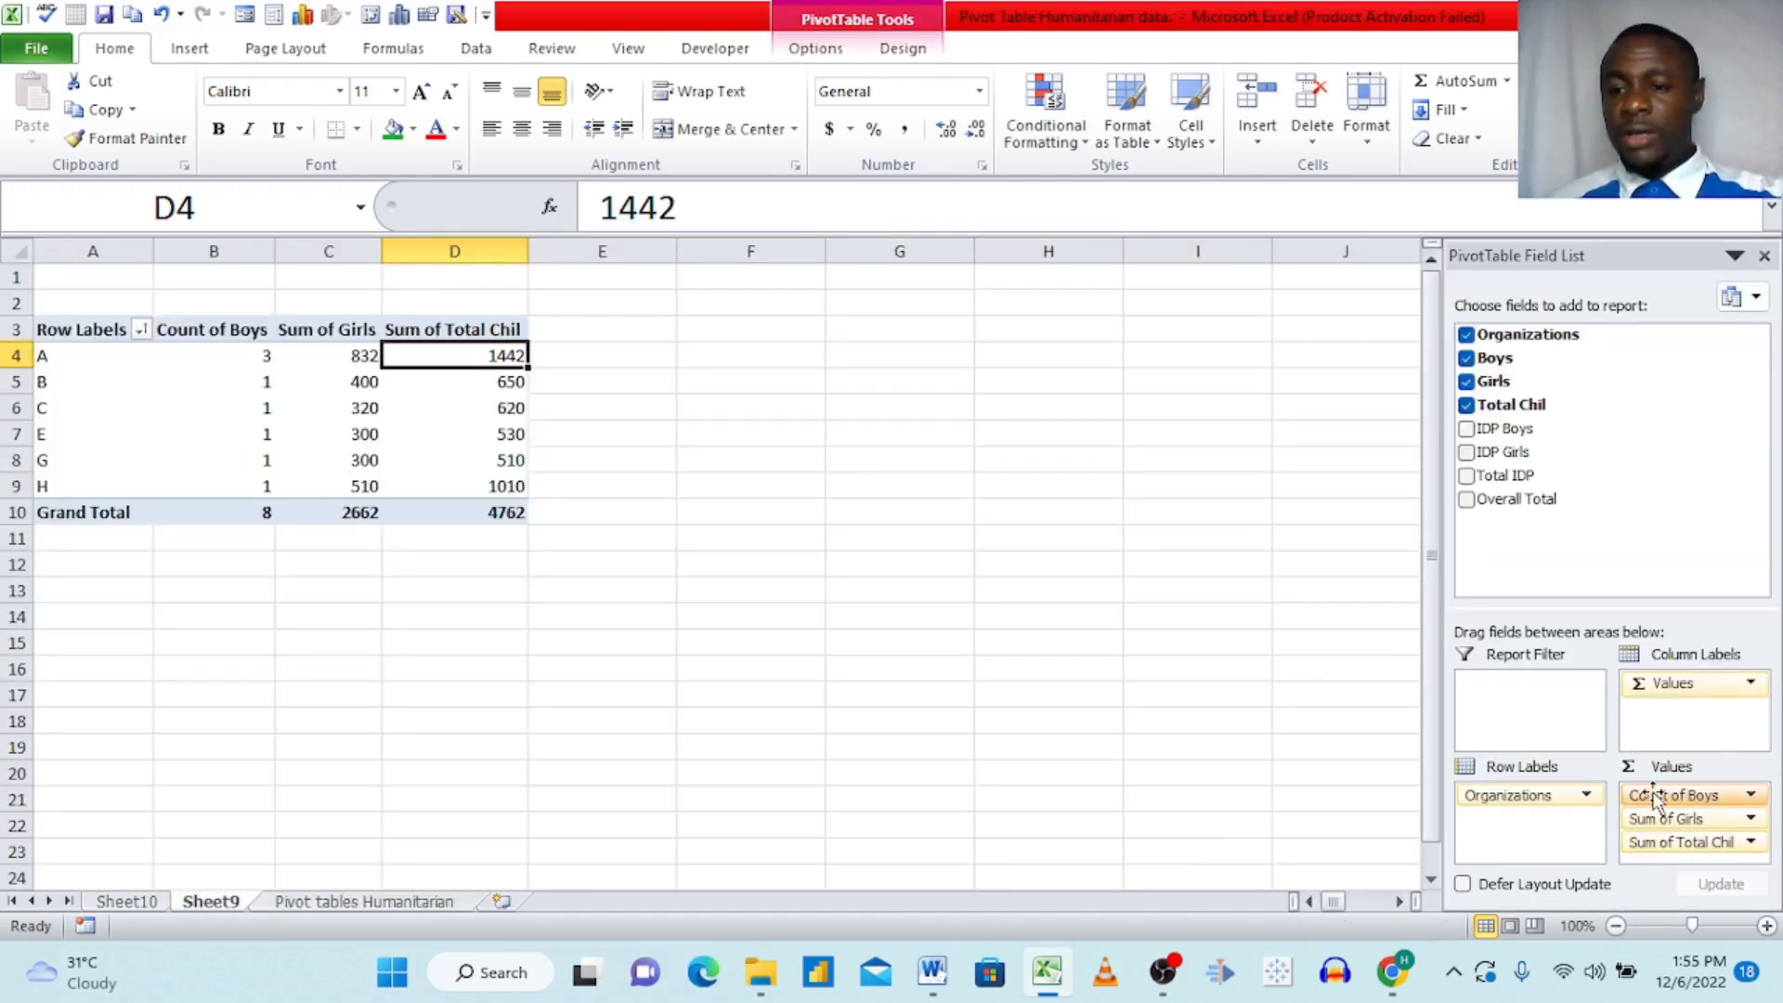
Step: Switch the Boys value field from Count back to being summarized by Sum
left_click(1652, 797)
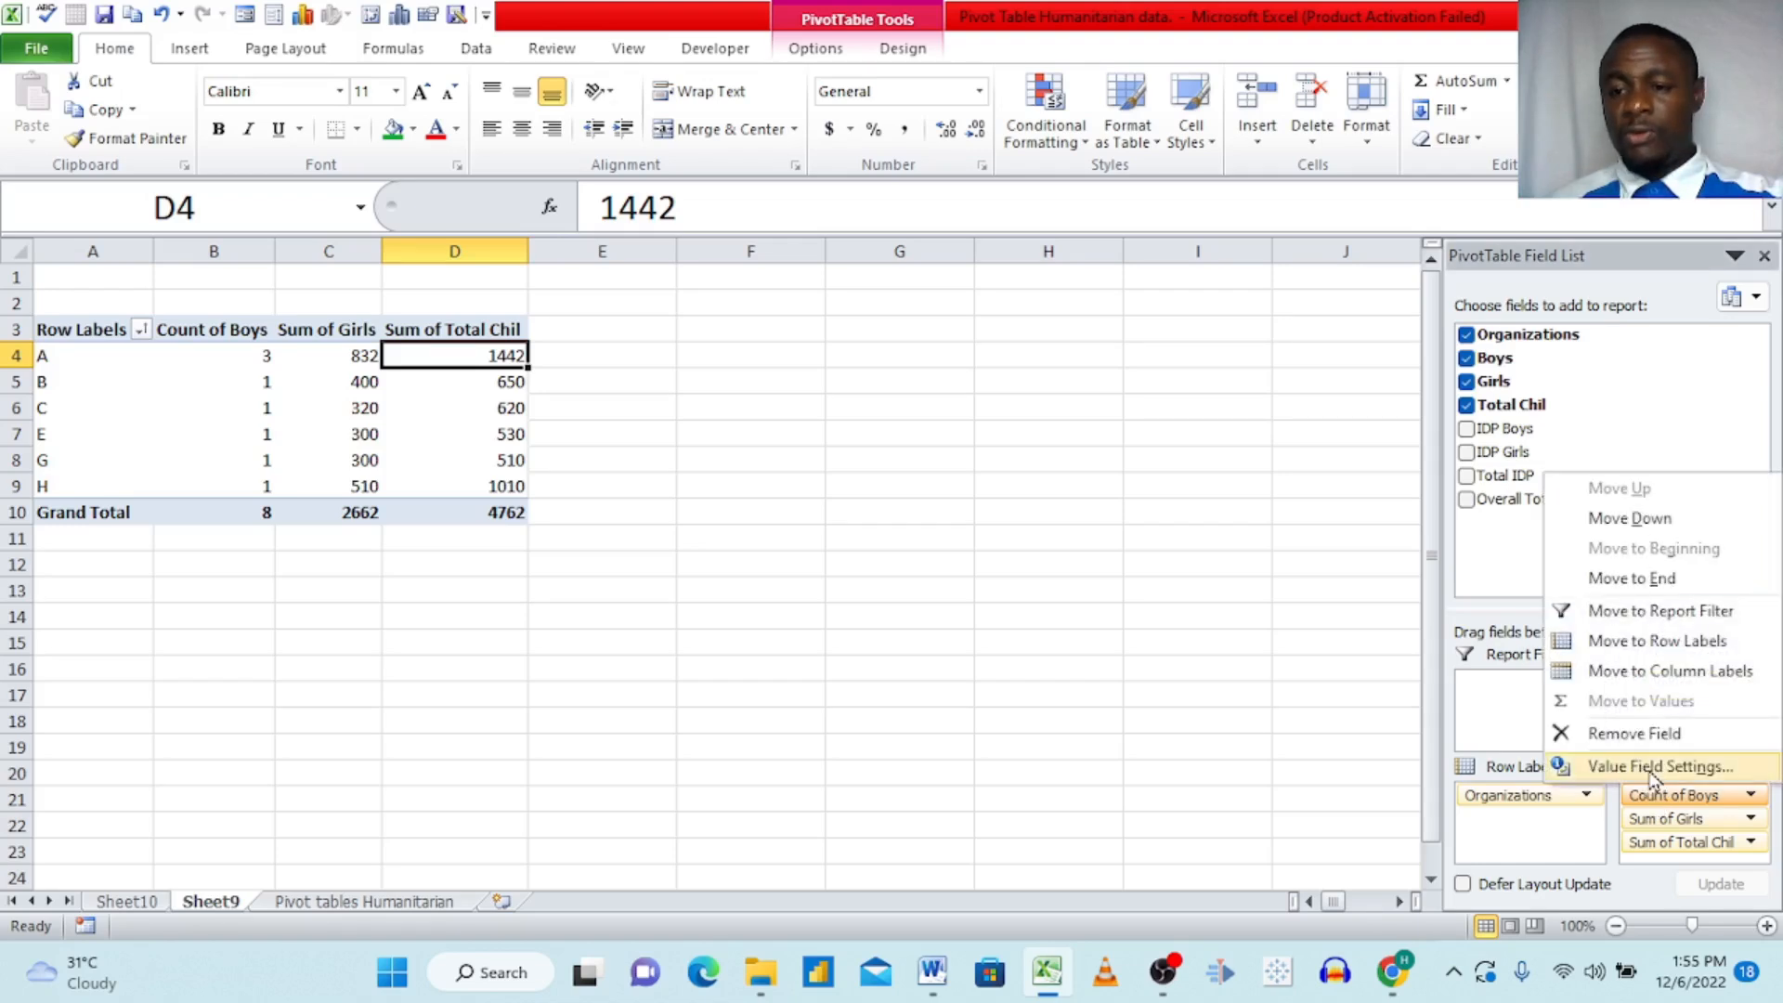
left_click(1651, 763)
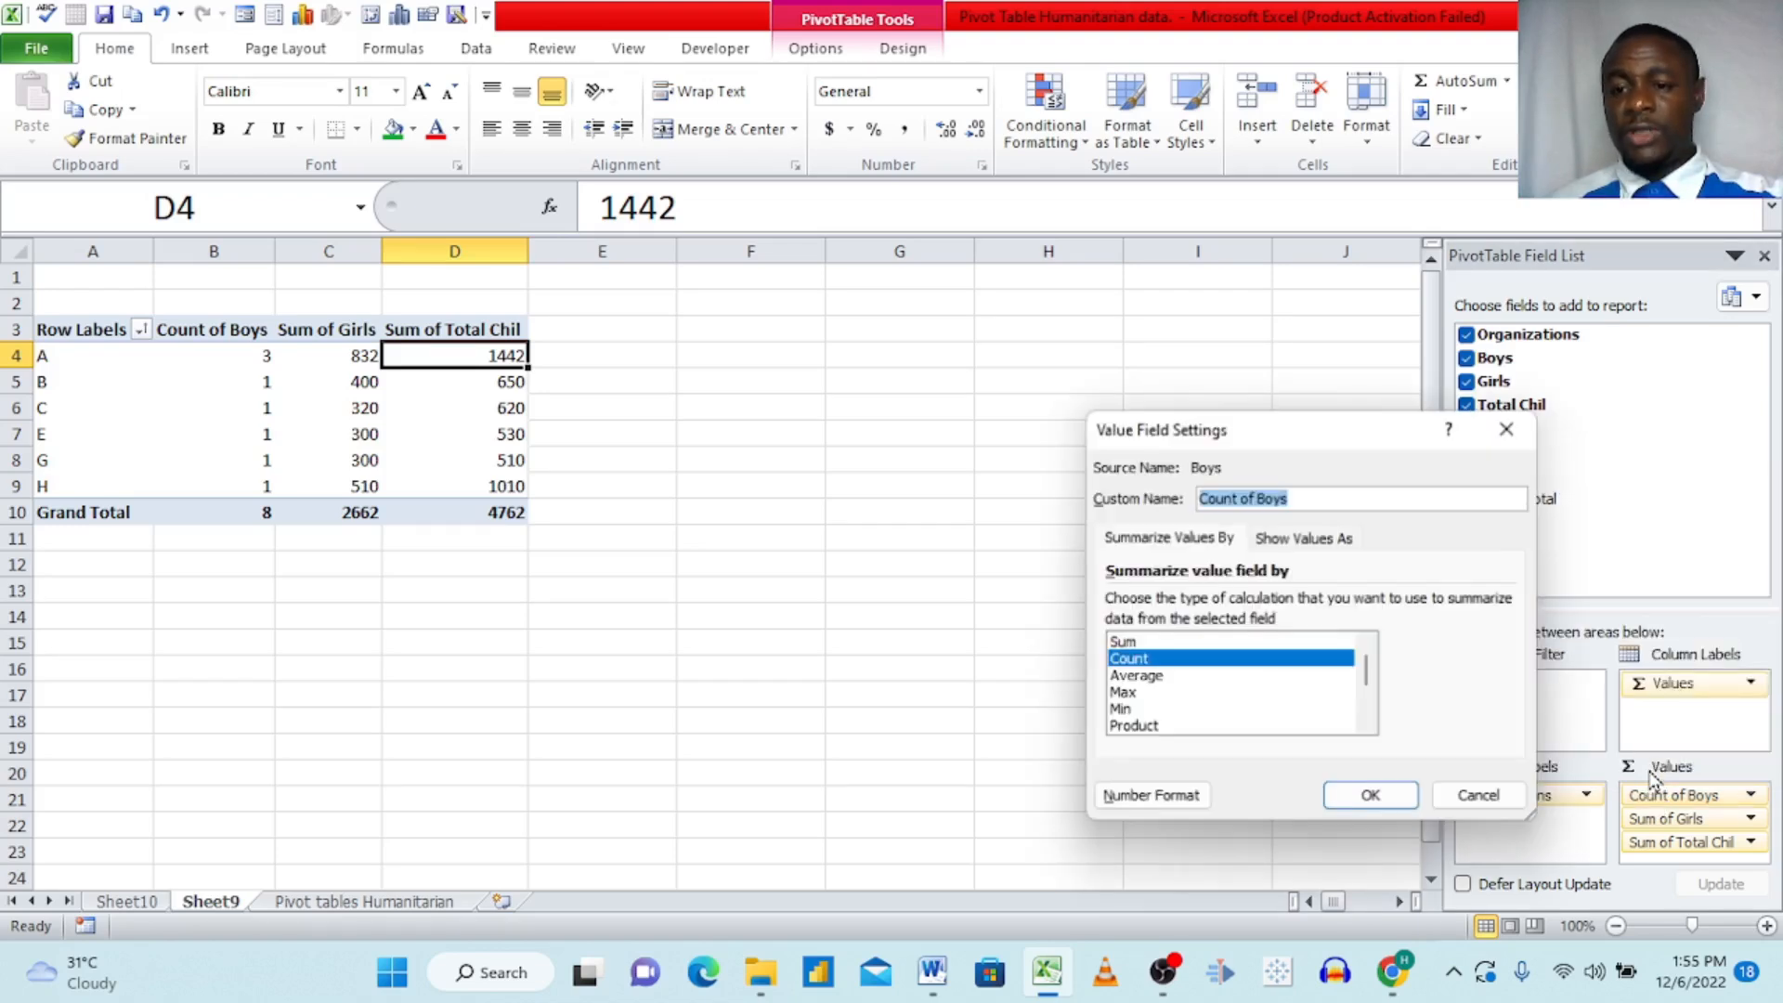
left_click(1142, 643)
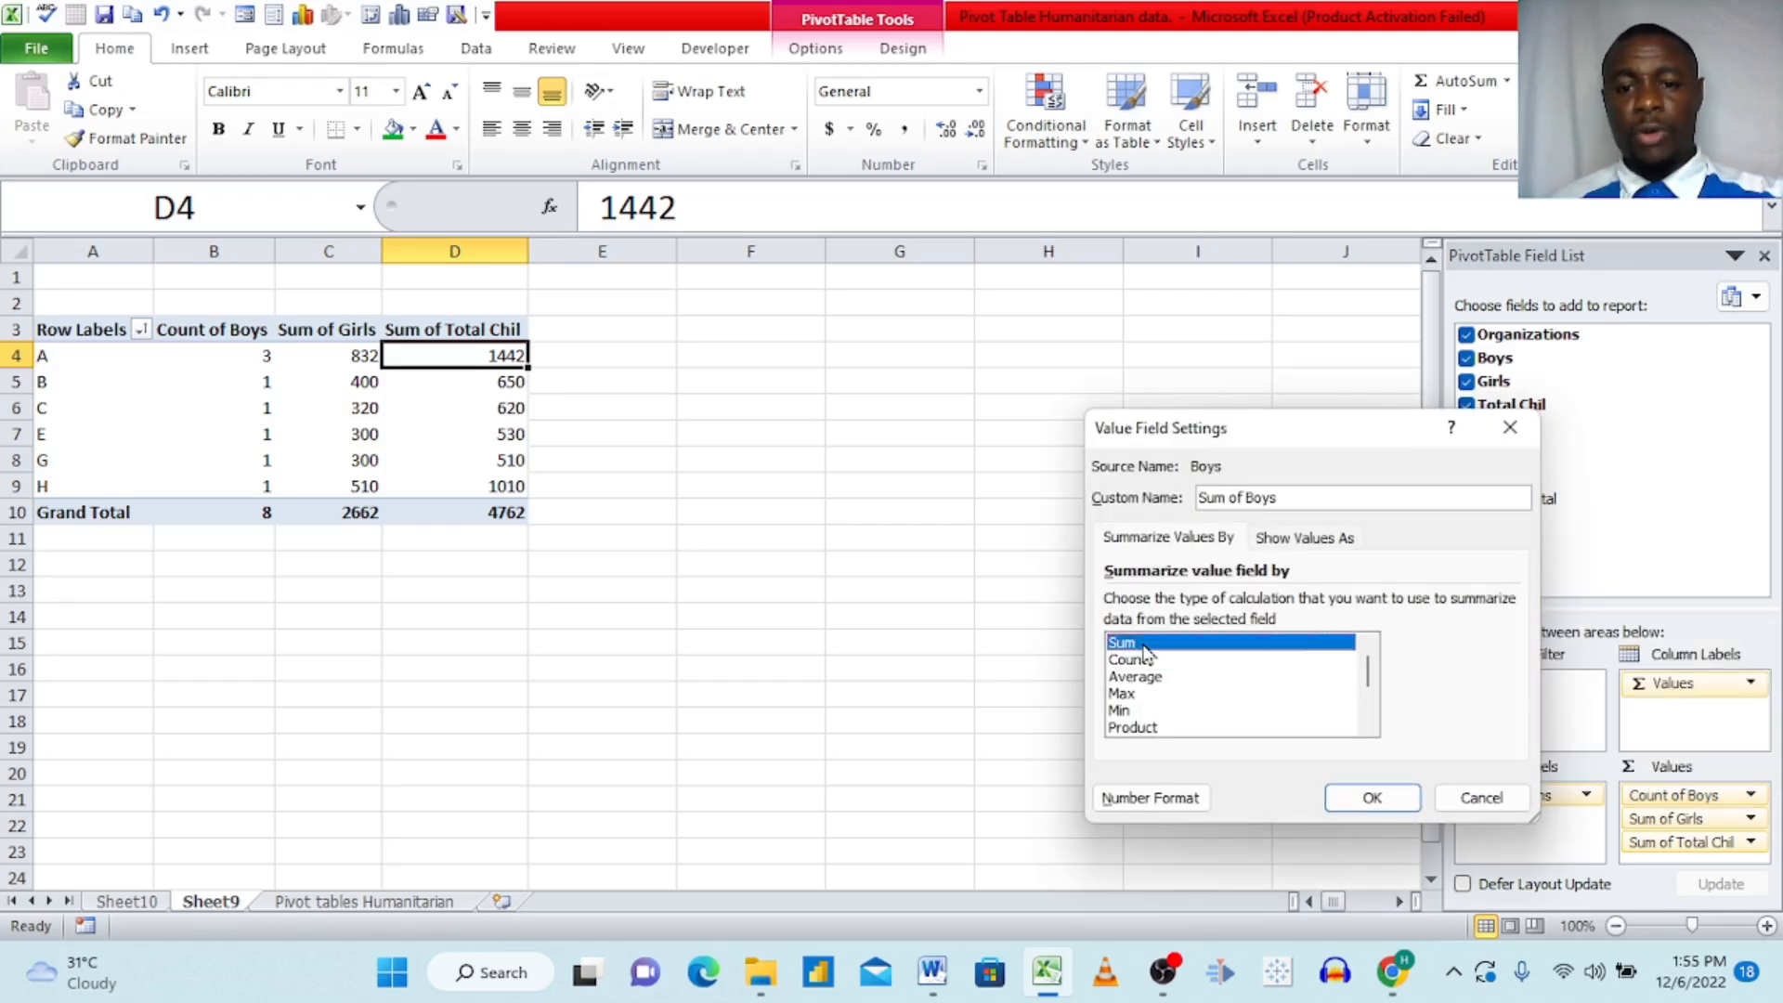
left_click(1369, 801)
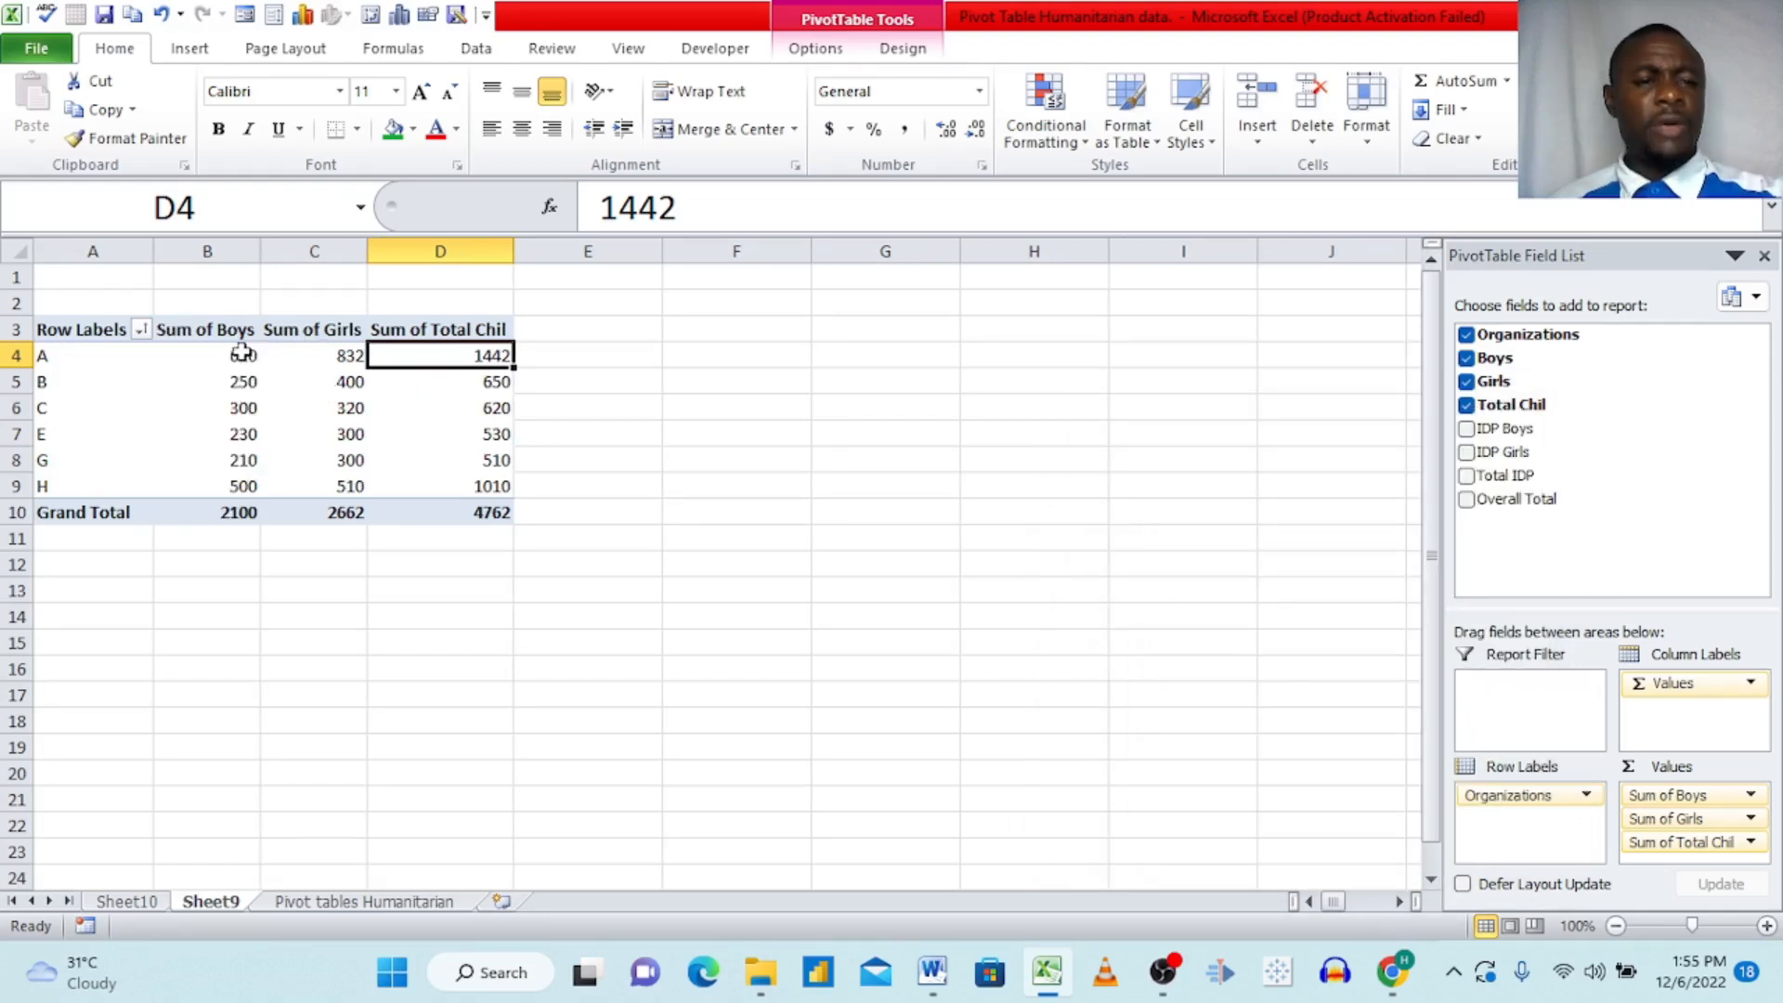
Step: Change the Boys value field to be summarized by Average
left_click(1674, 795)
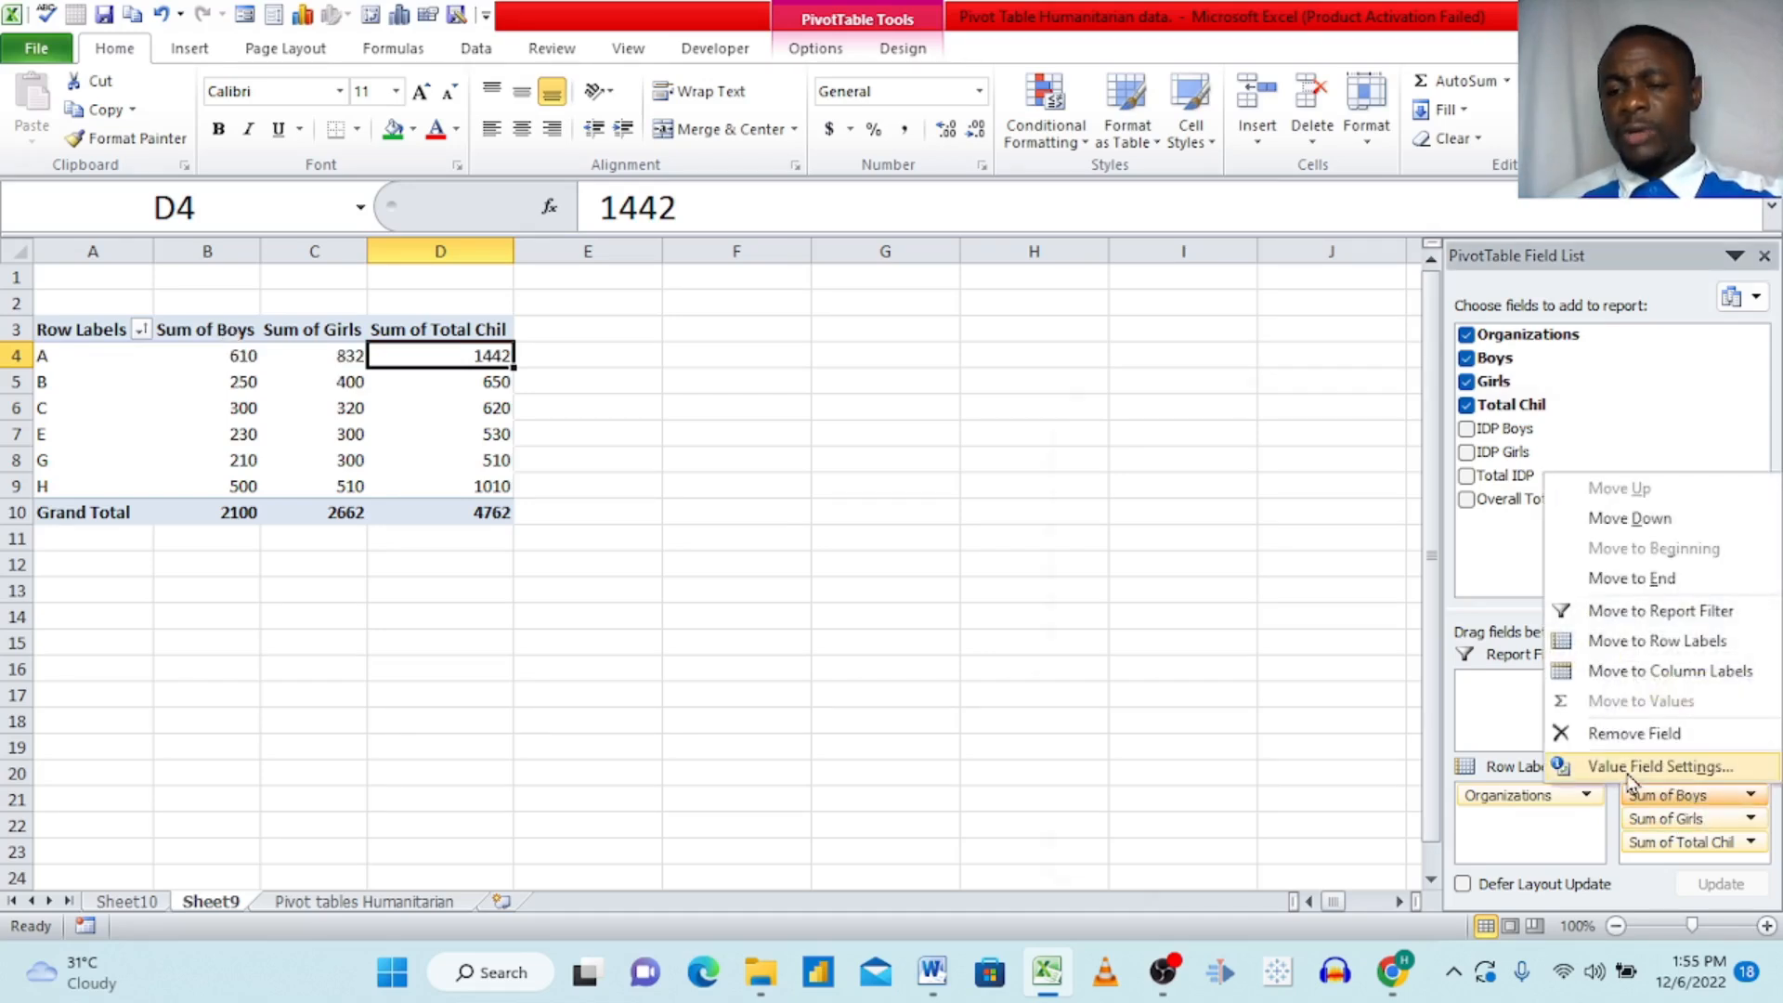
left_click(1628, 769)
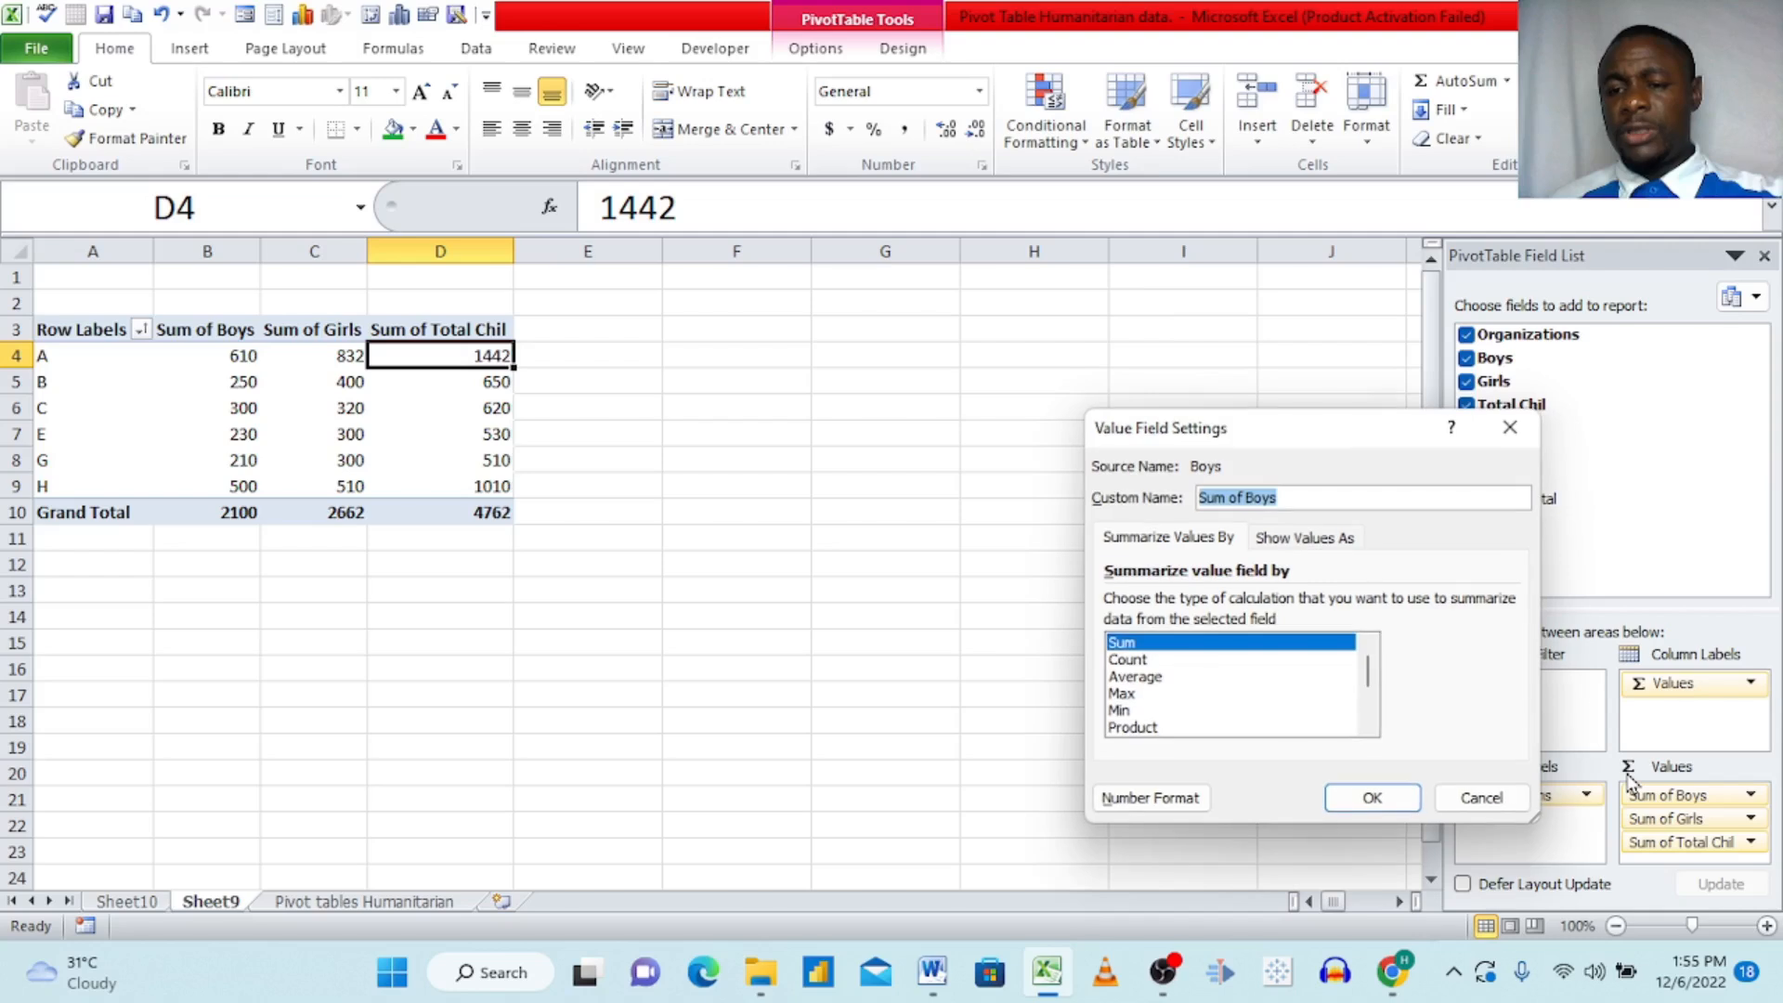
left_click(1155, 678)
left_click(1351, 802)
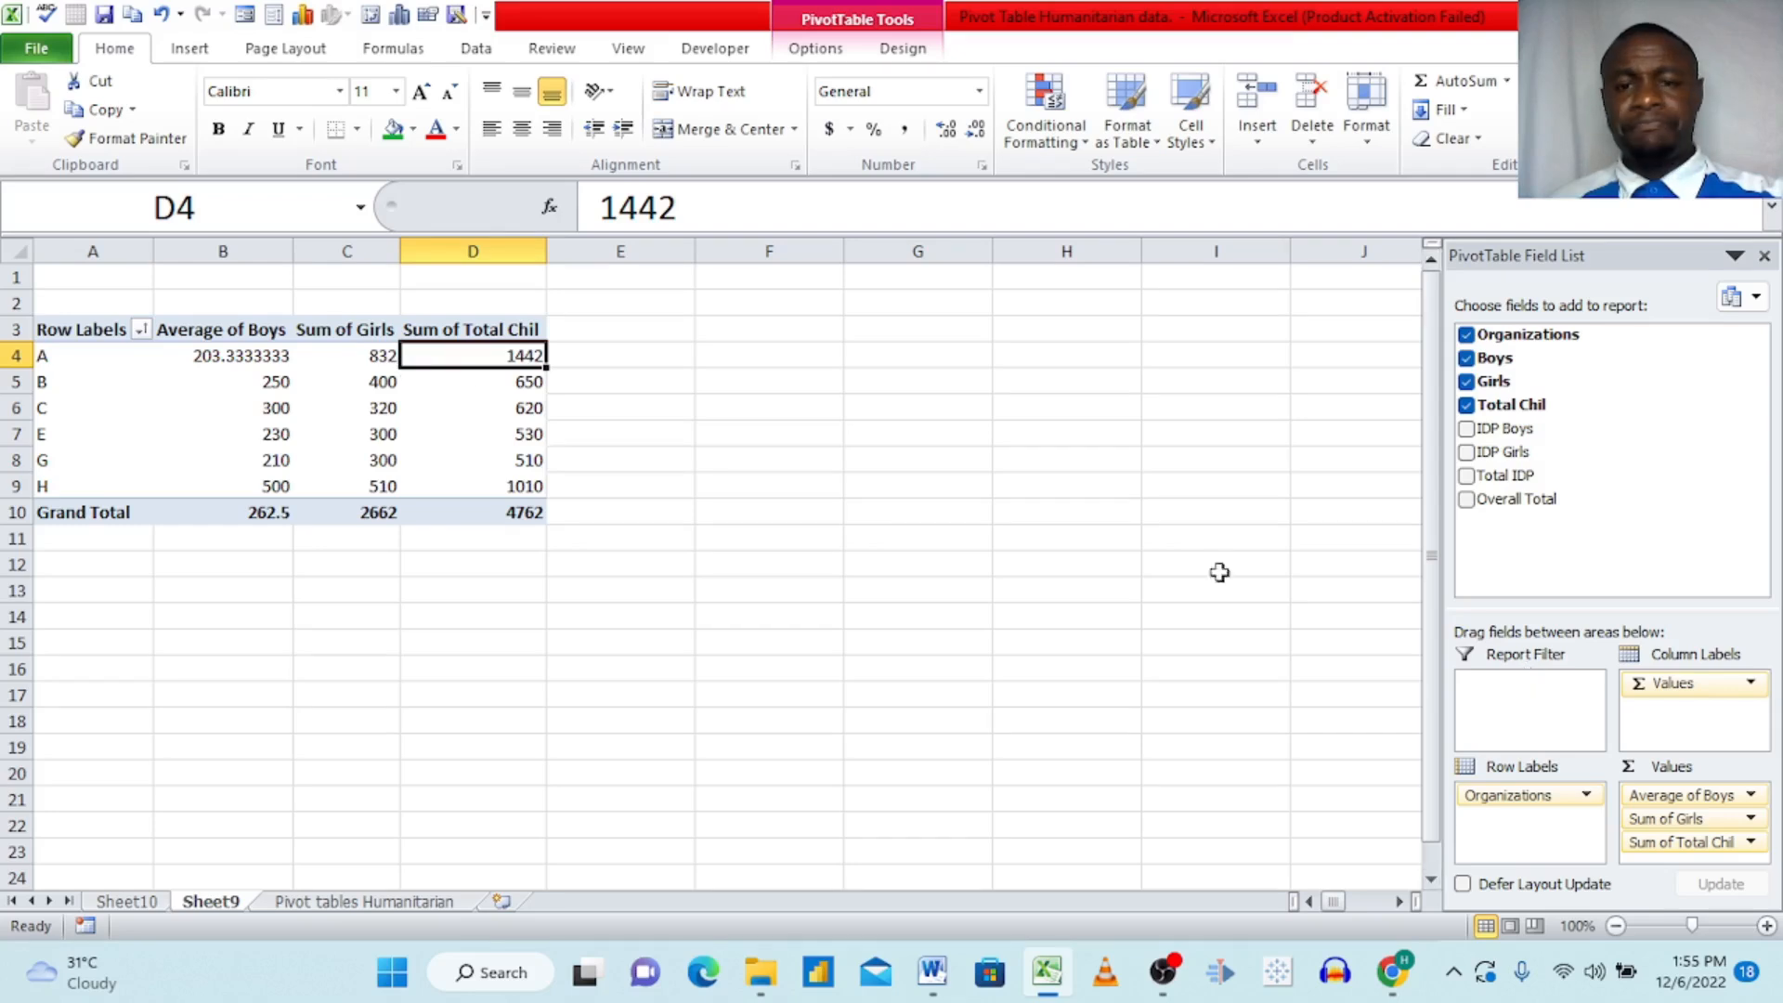
Step: Show the Total Chil values as % of Column Total
right_click(527, 357)
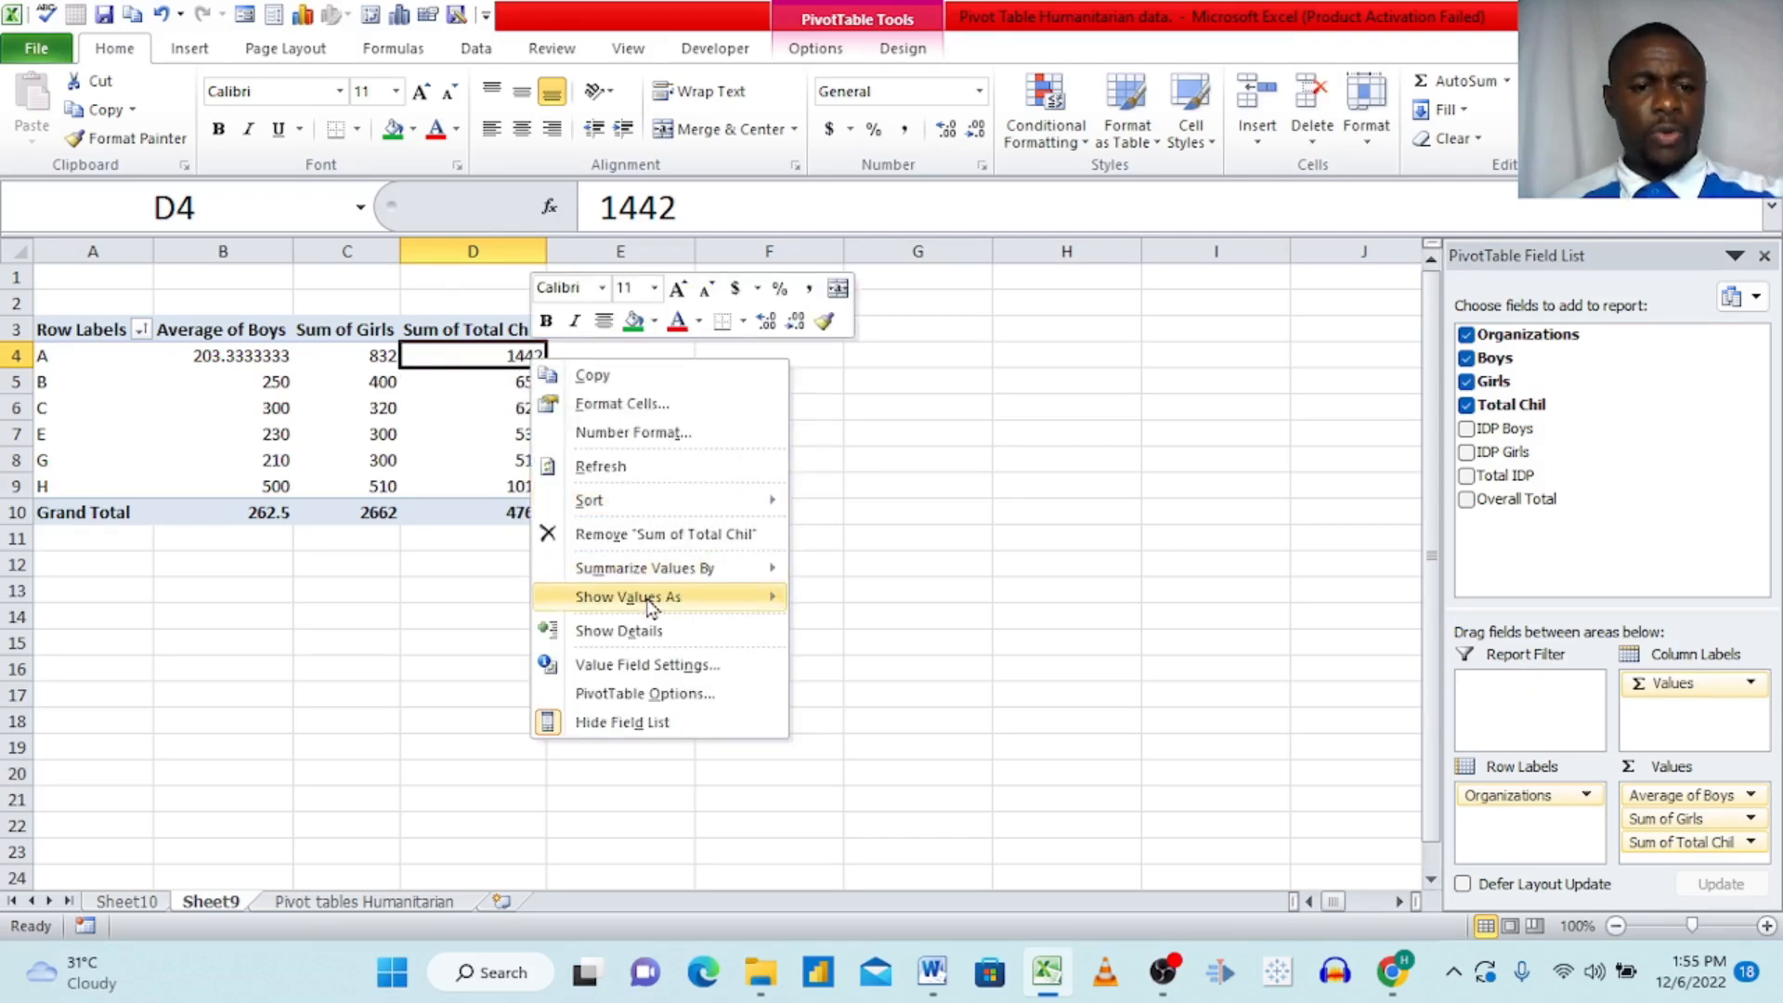
mouse_move(648, 605)
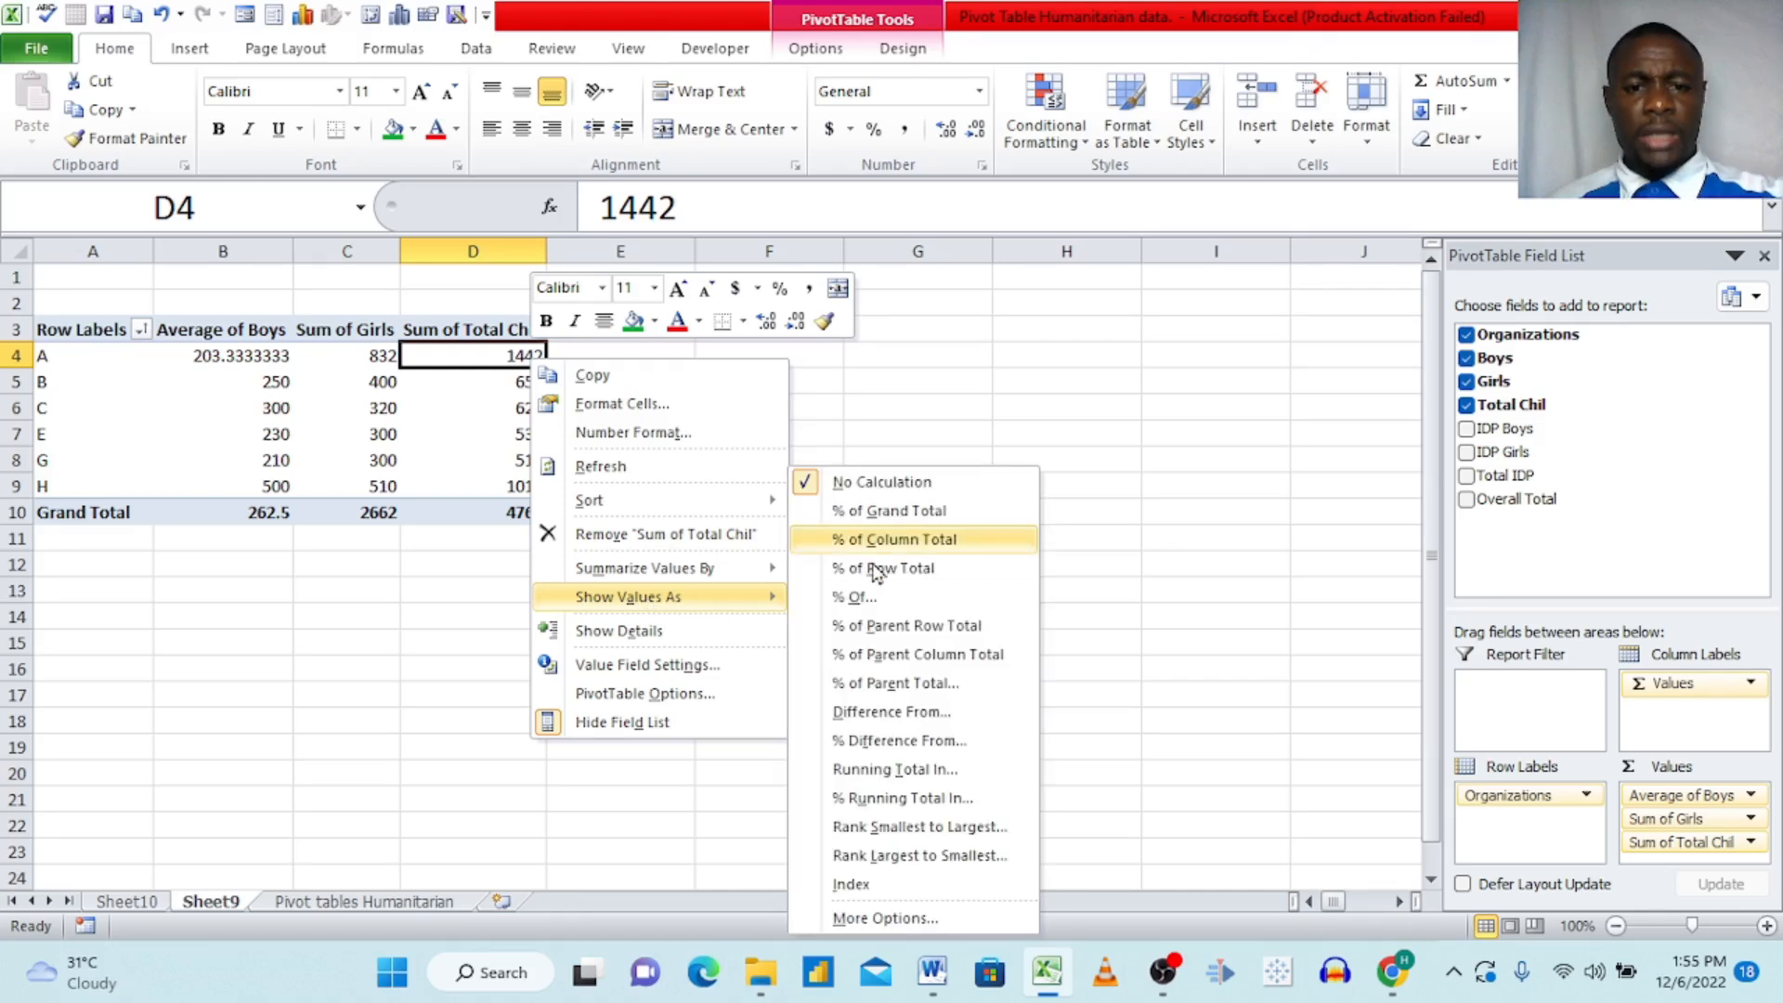
left_click(887, 540)
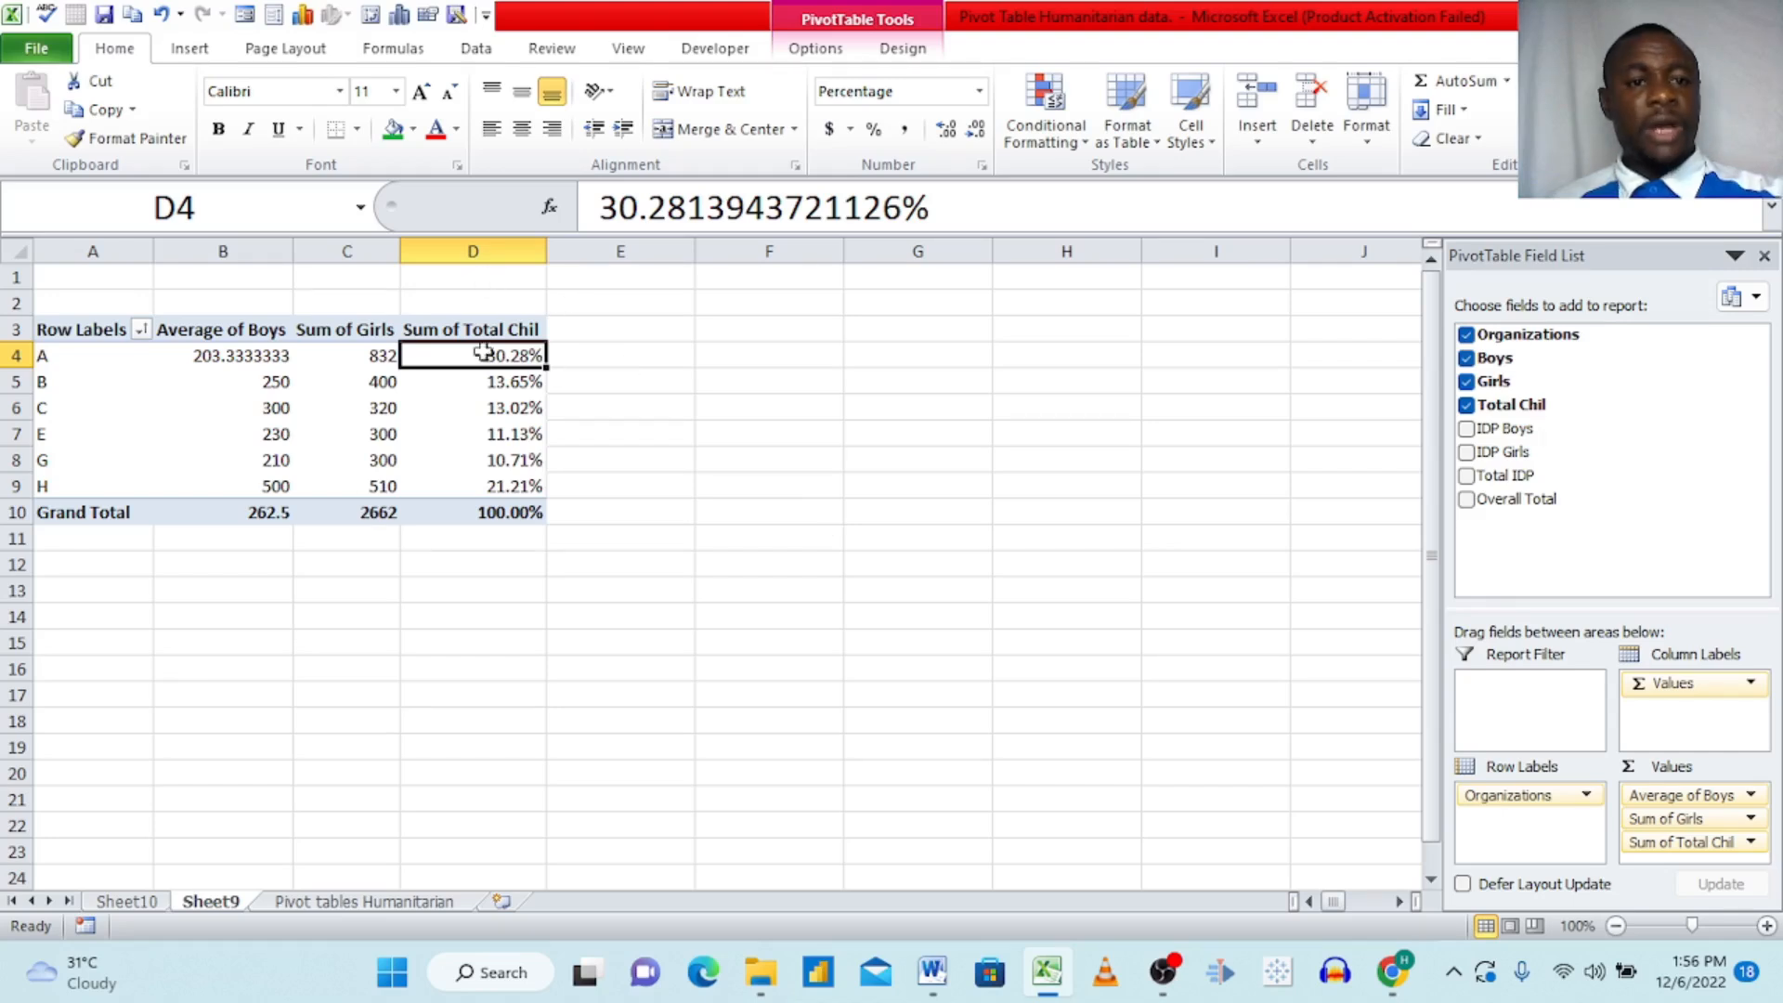
Step: Format the Girls values for organizations A to H as $ English (U.S.) accounting amounts
left_click(367, 355)
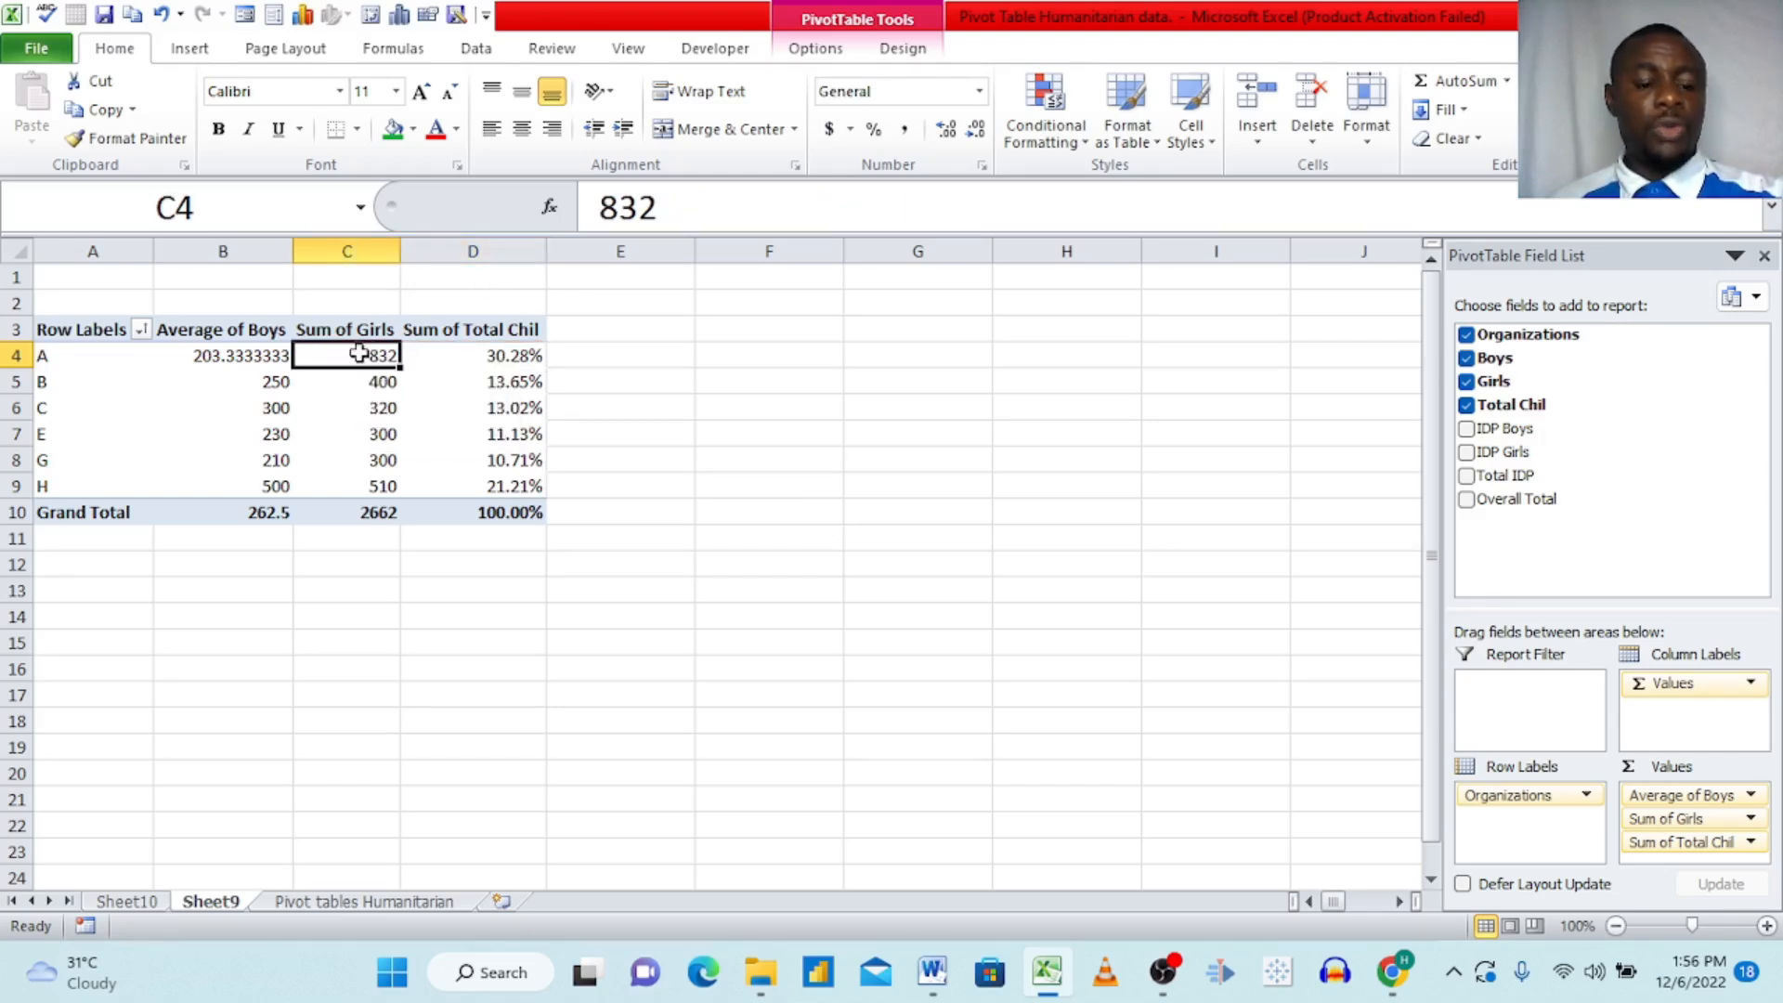
left_click_drag(358, 353, 357, 492)
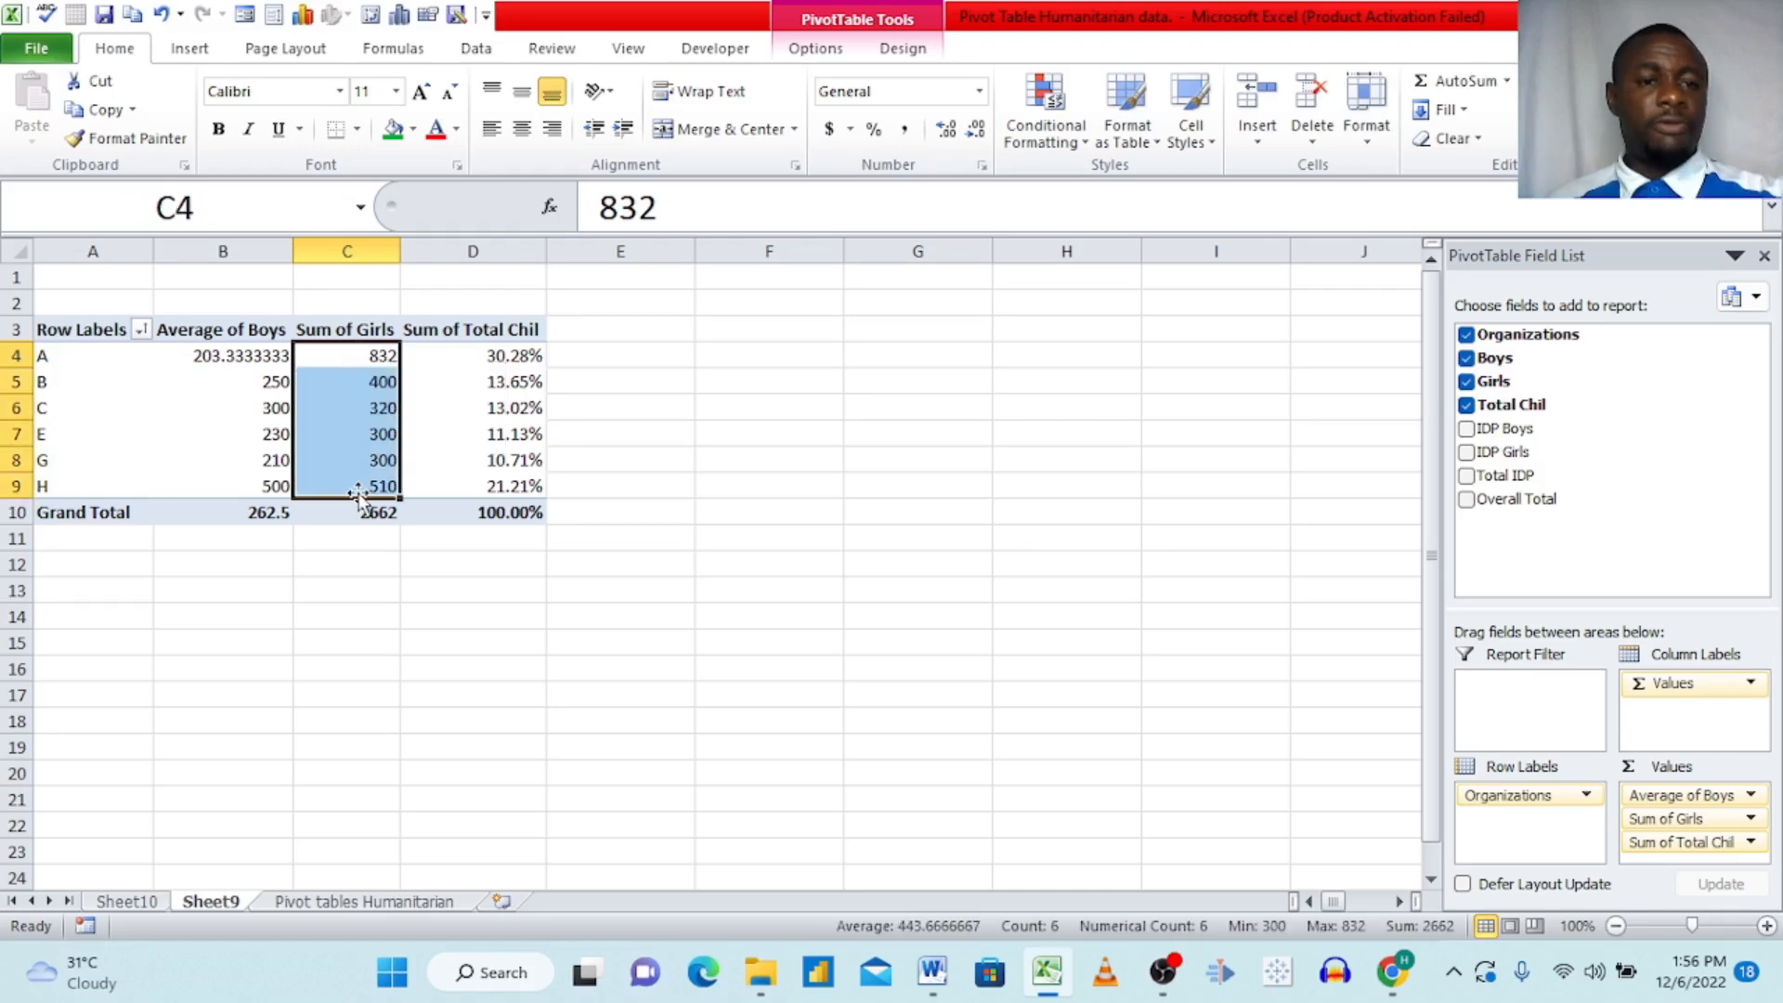
left_click(849, 132)
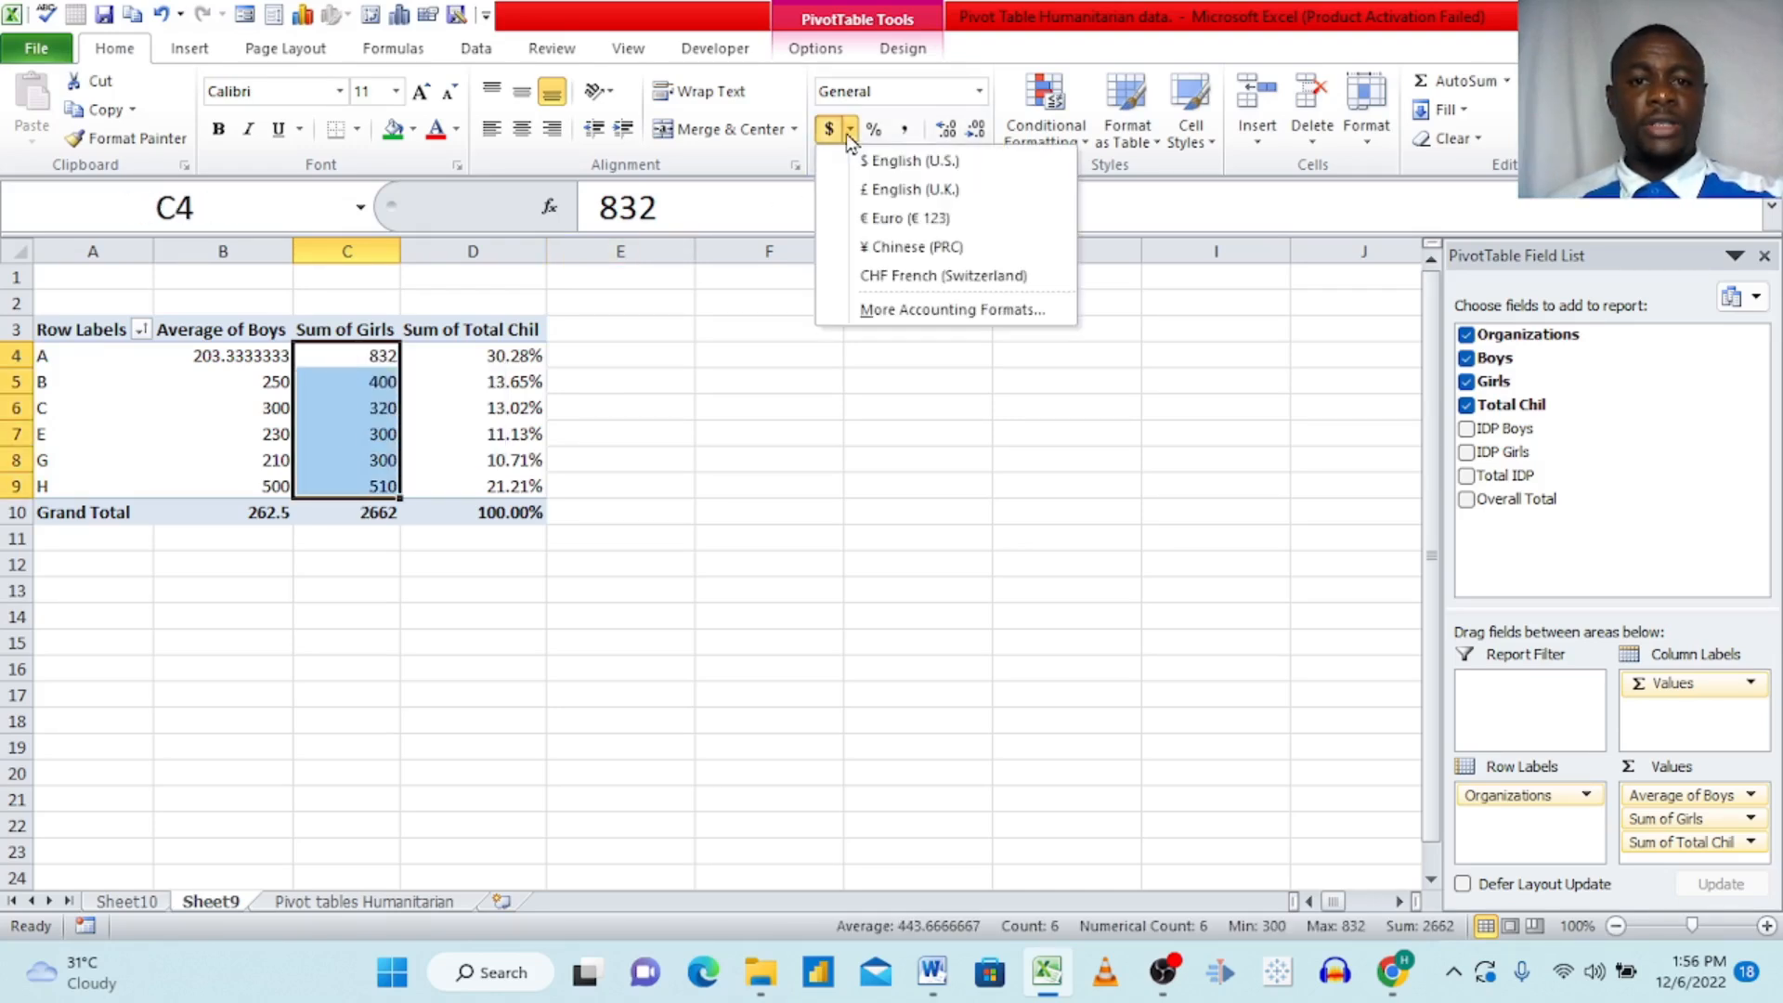
left_click(893, 167)
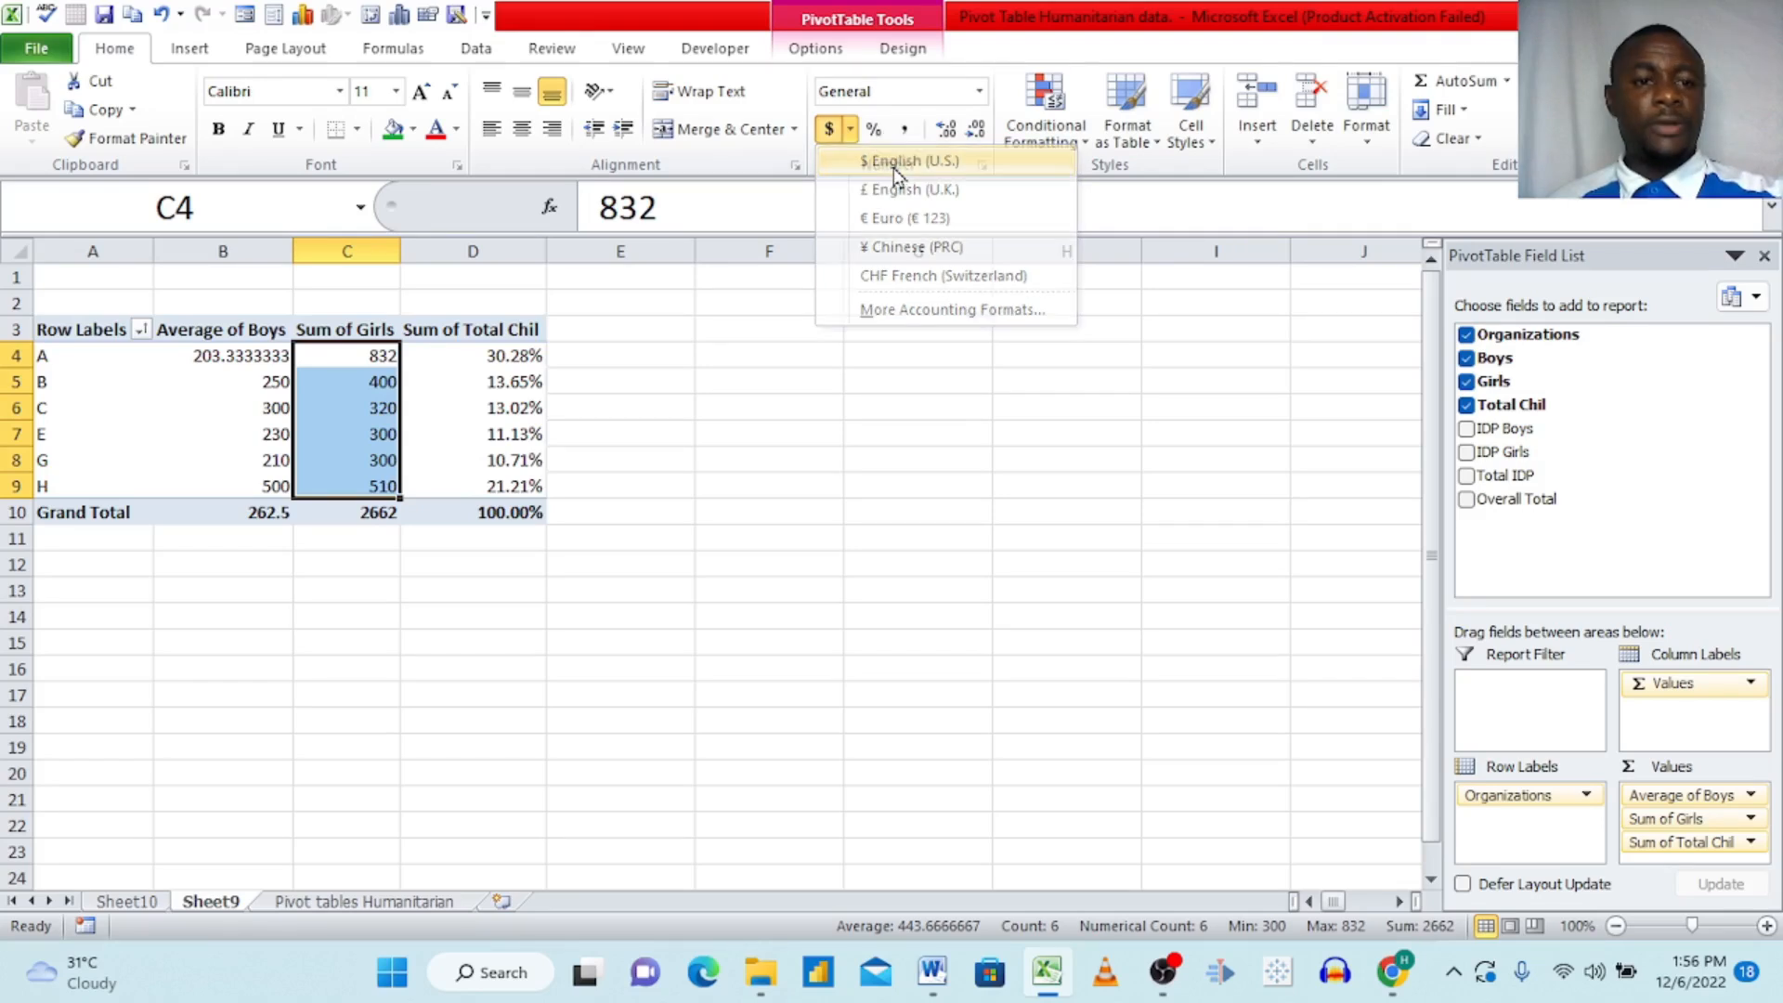
Step: Reduce the Girls amounts for organizations A to H to no decimal places, restoring two decimals once before removing them again
left_click(381, 380)
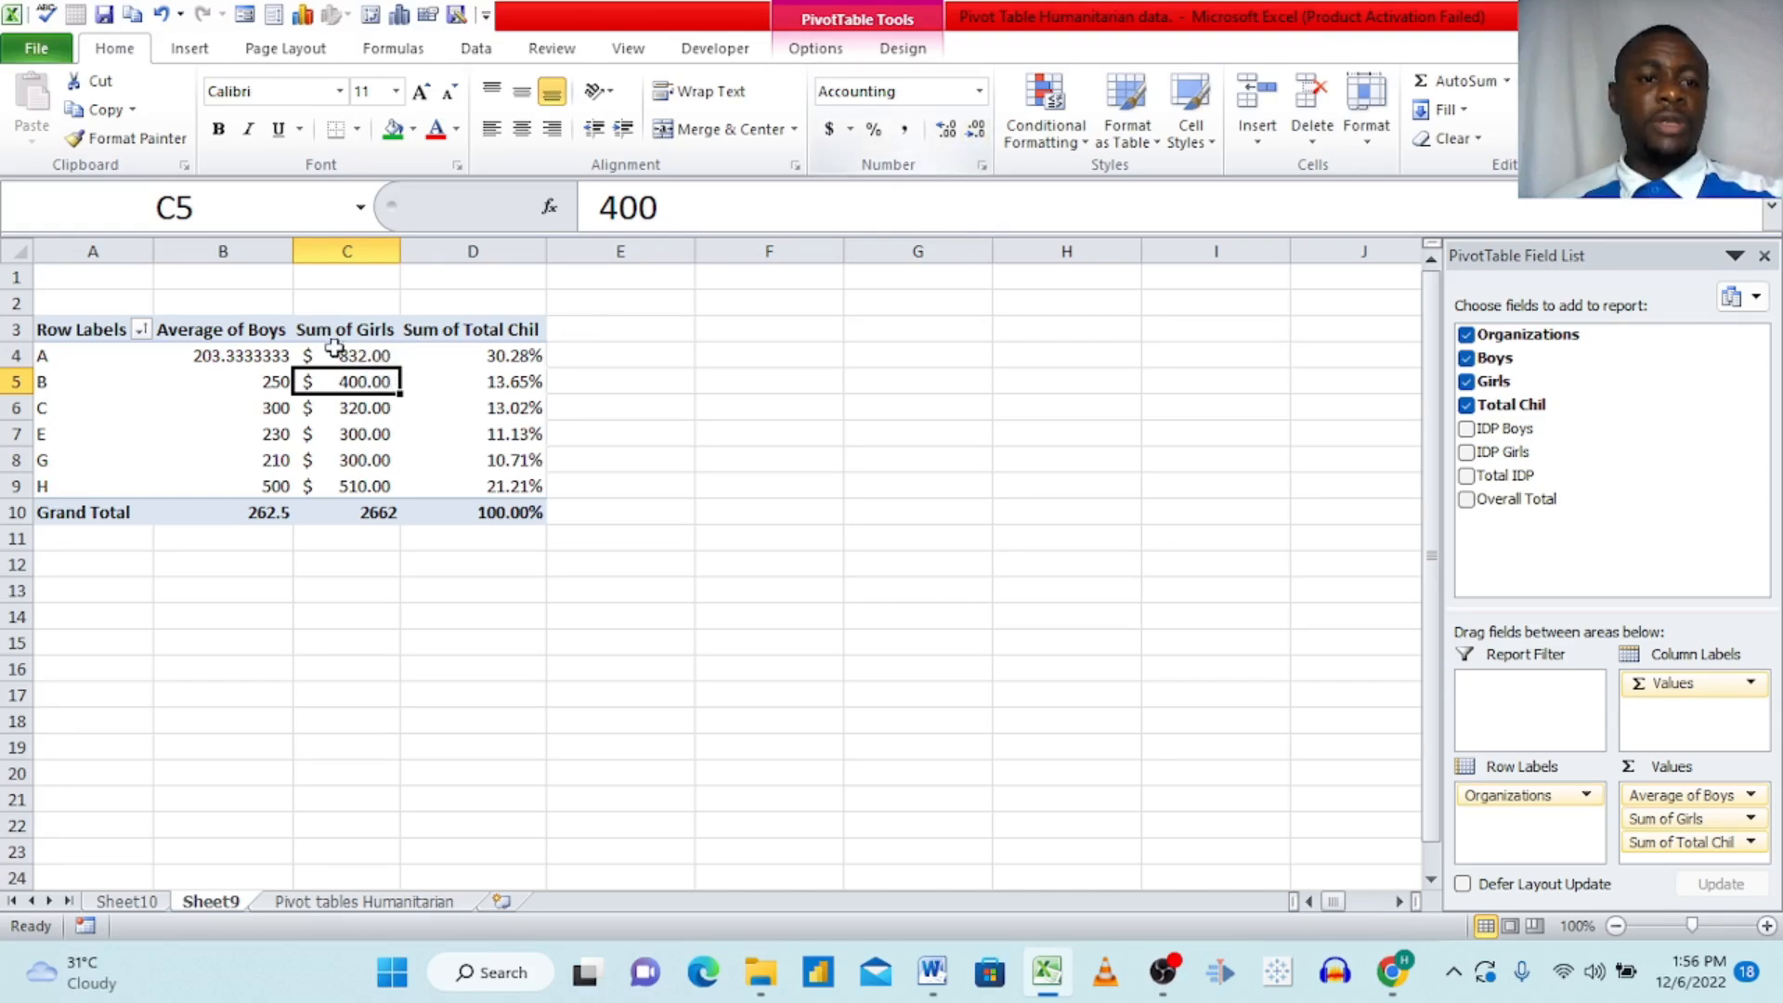
mouse_move(346, 356)
left_click_drag(347, 356, 356, 486)
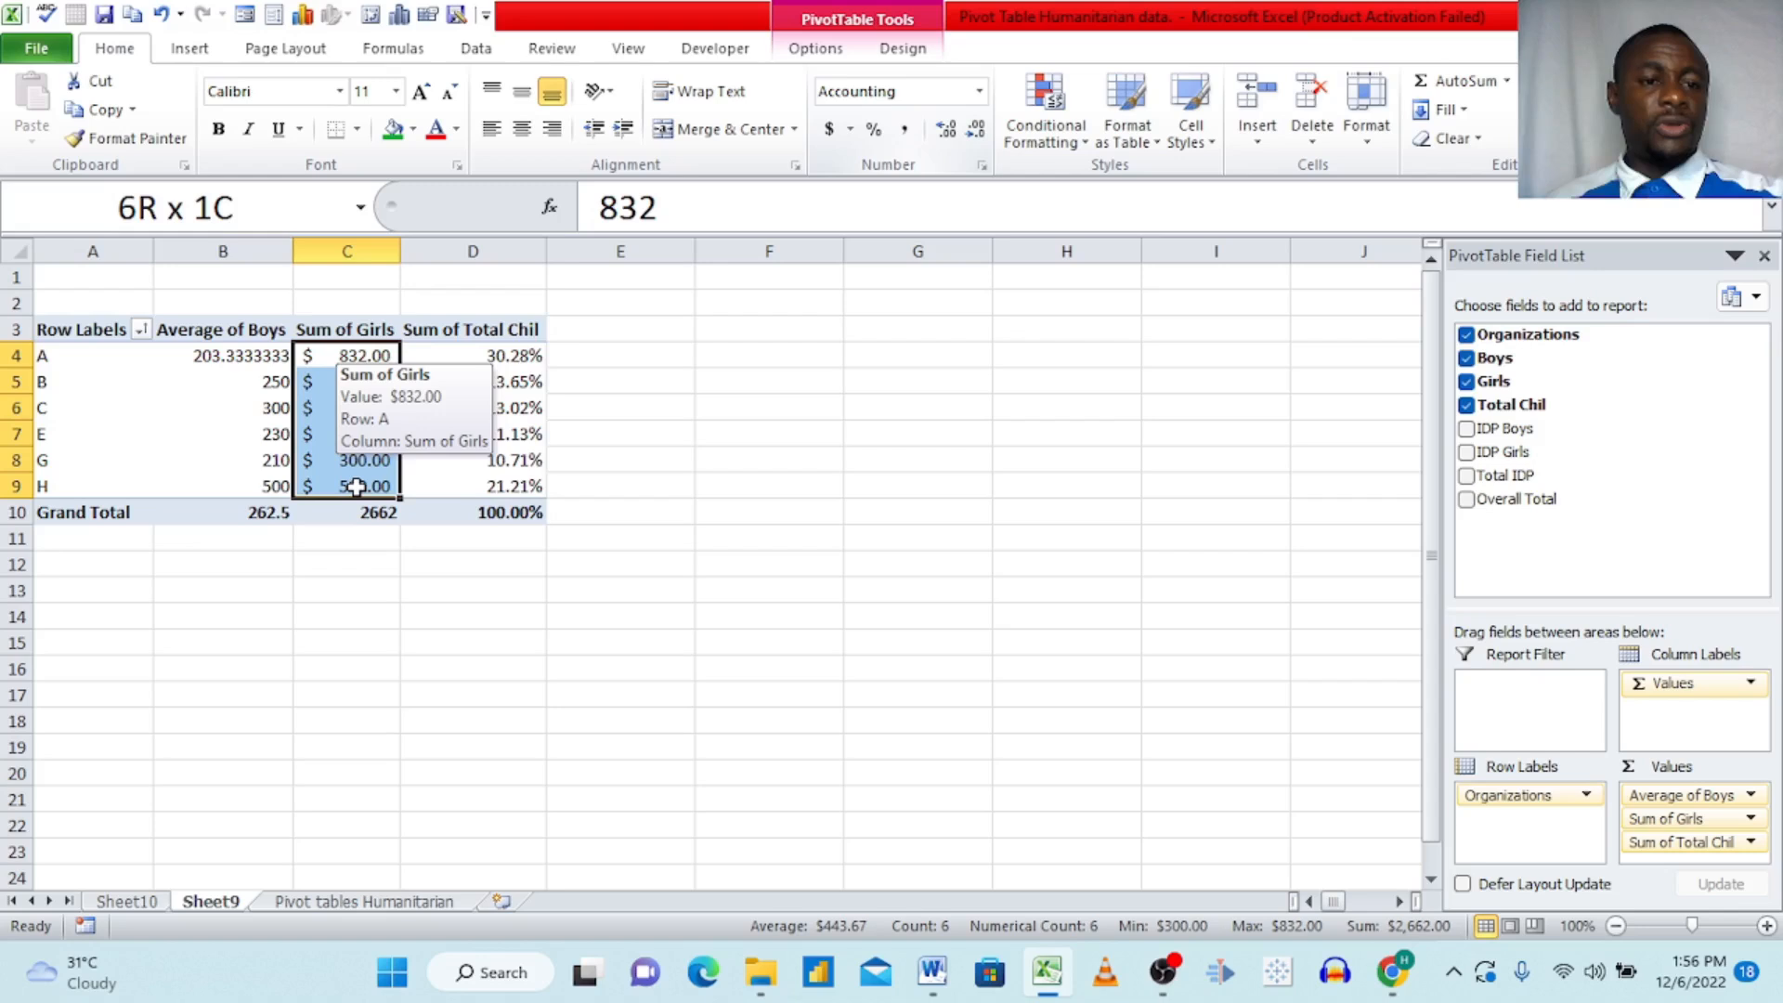
left_click(973, 135)
left_click(973, 135)
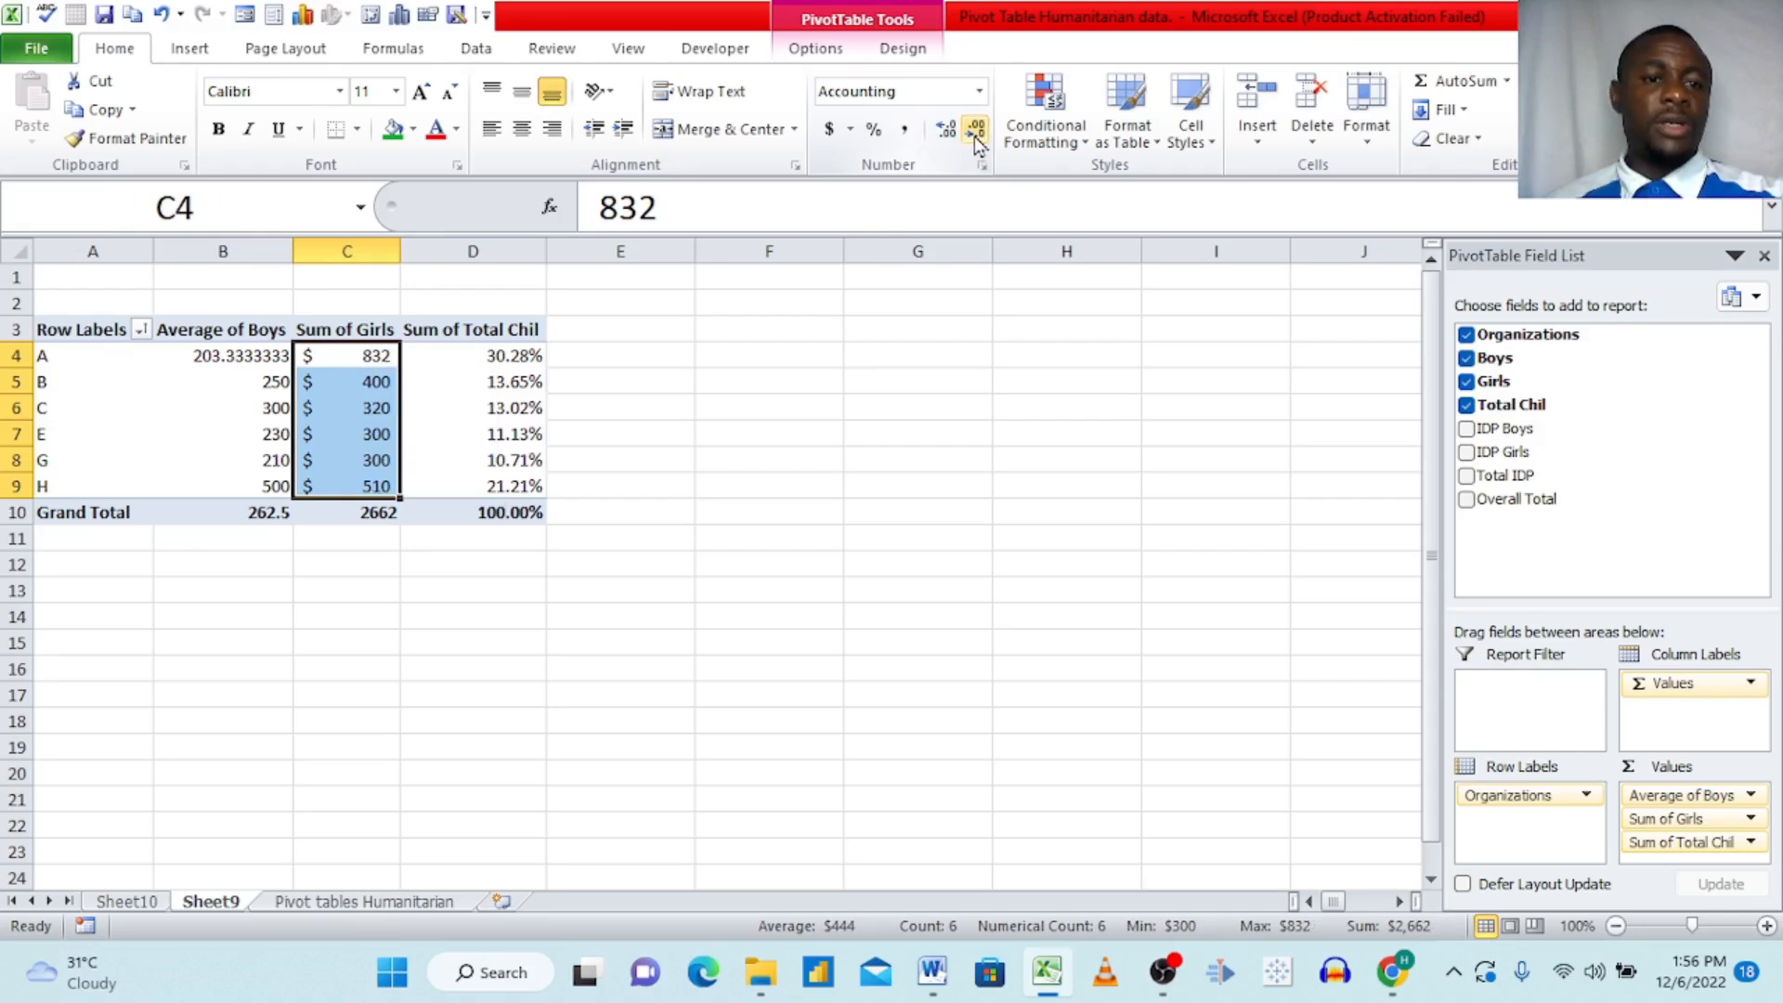
left_click(949, 135)
left_click(949, 136)
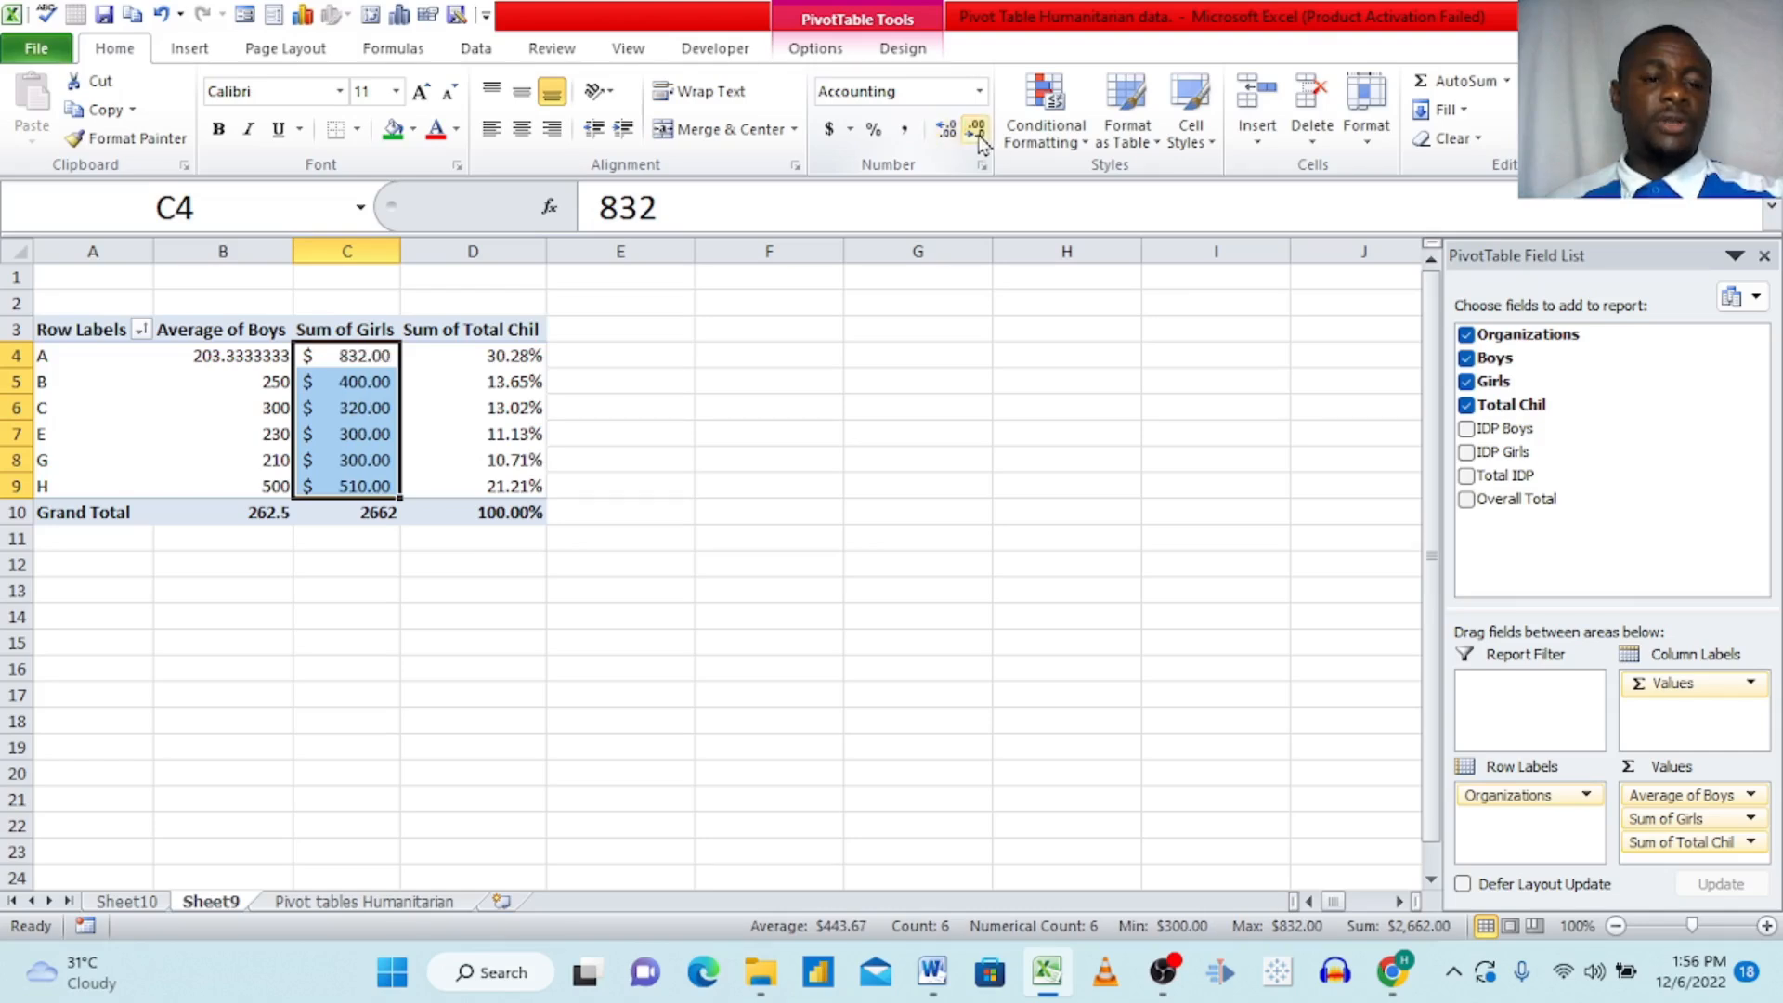
left_click(977, 132)
left_click(977, 133)
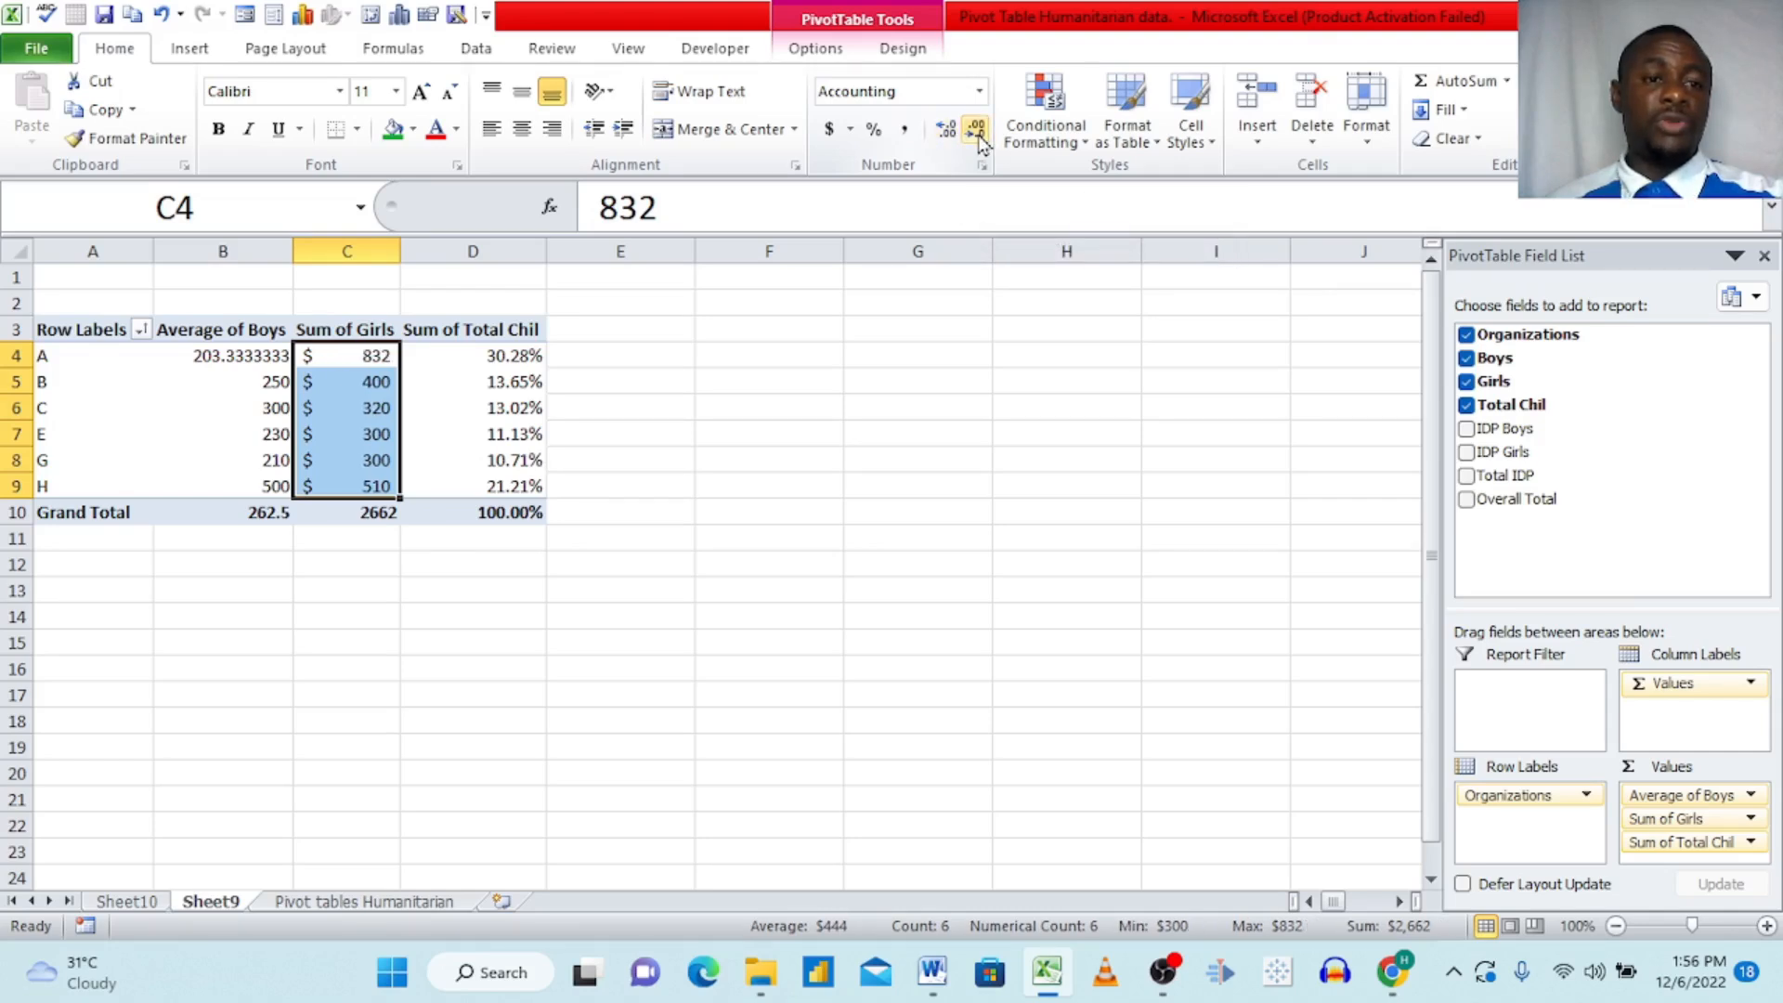
Step: Reduce the Total Chil percentages for organizations A to H to no decimal places
left_click(527, 362)
left_click_drag(525, 365, 498, 483)
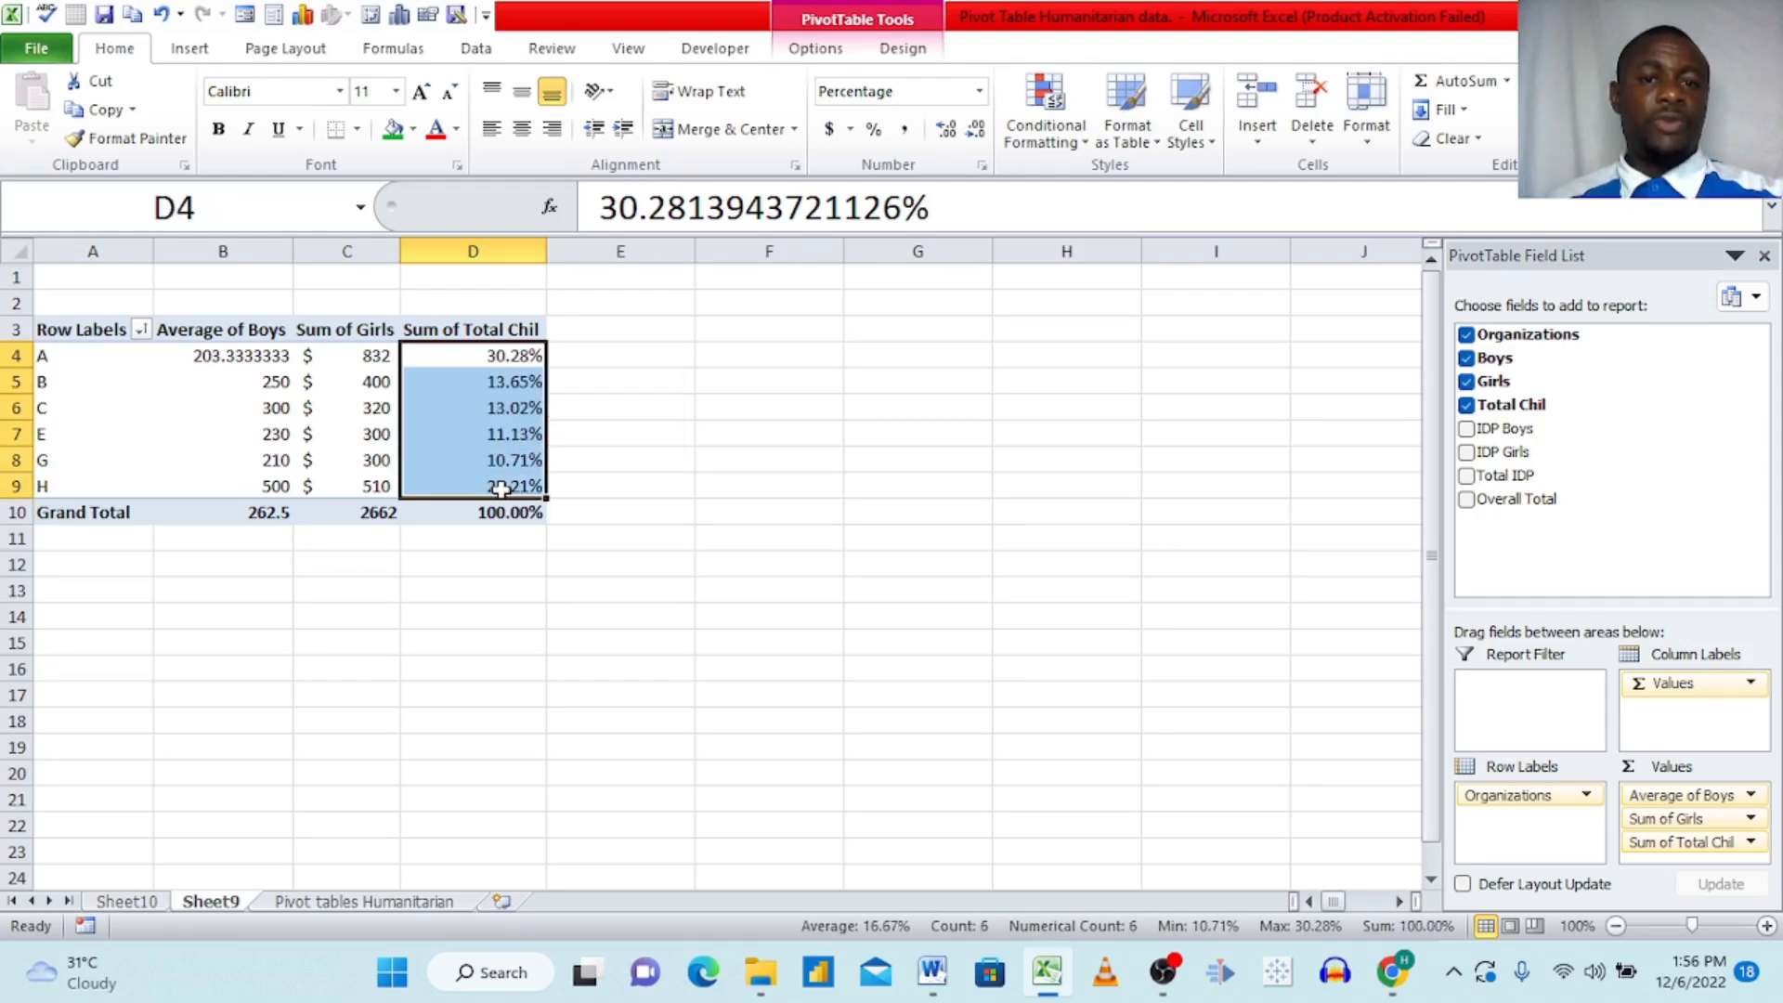
left_click(984, 136)
left_click(984, 136)
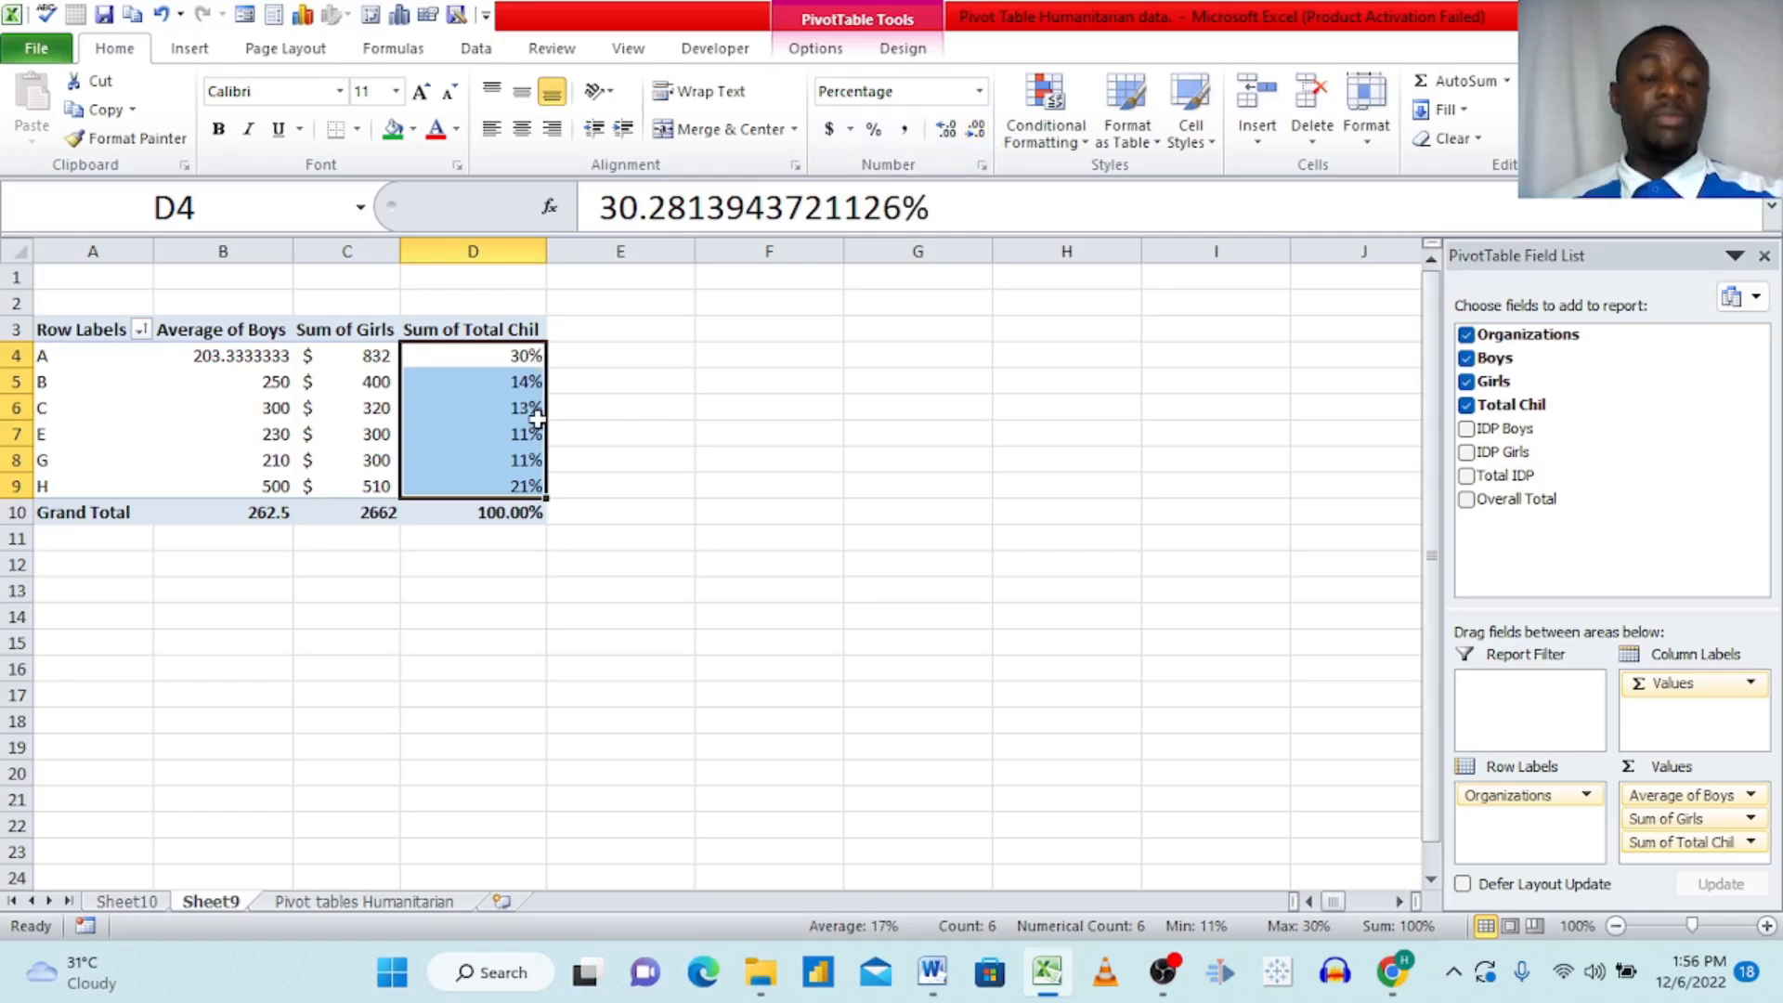
left_click(603, 377)
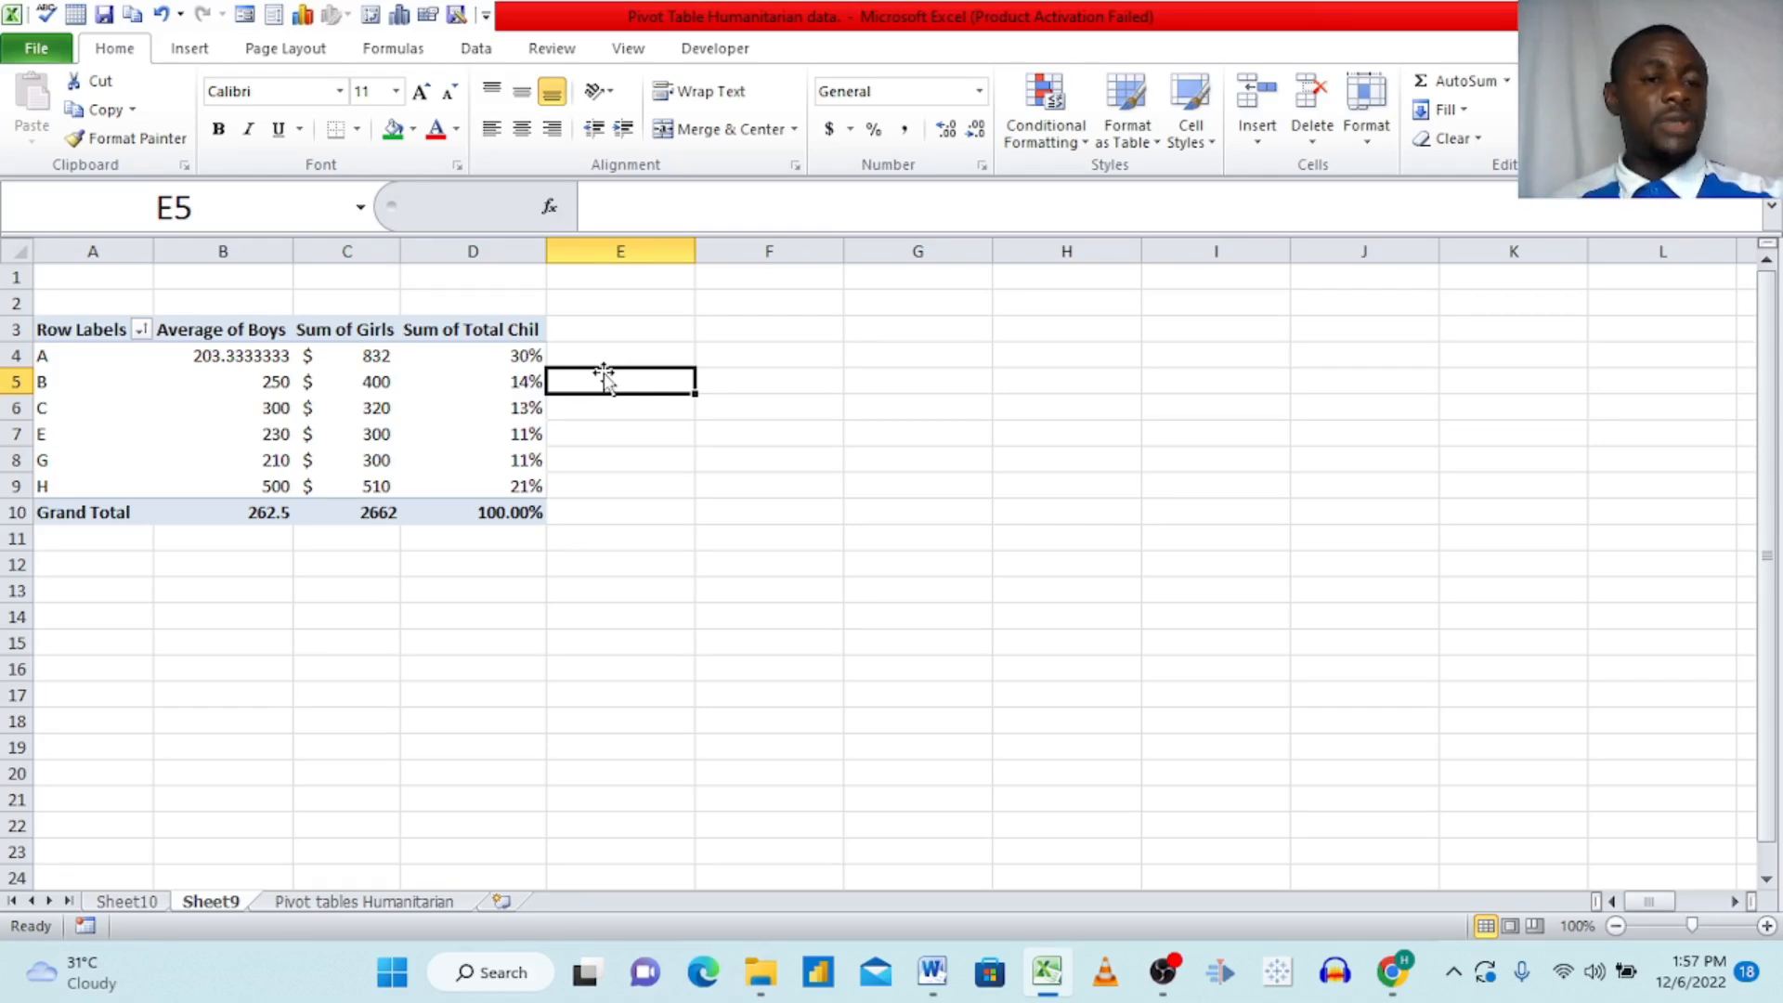
left_click(499, 356)
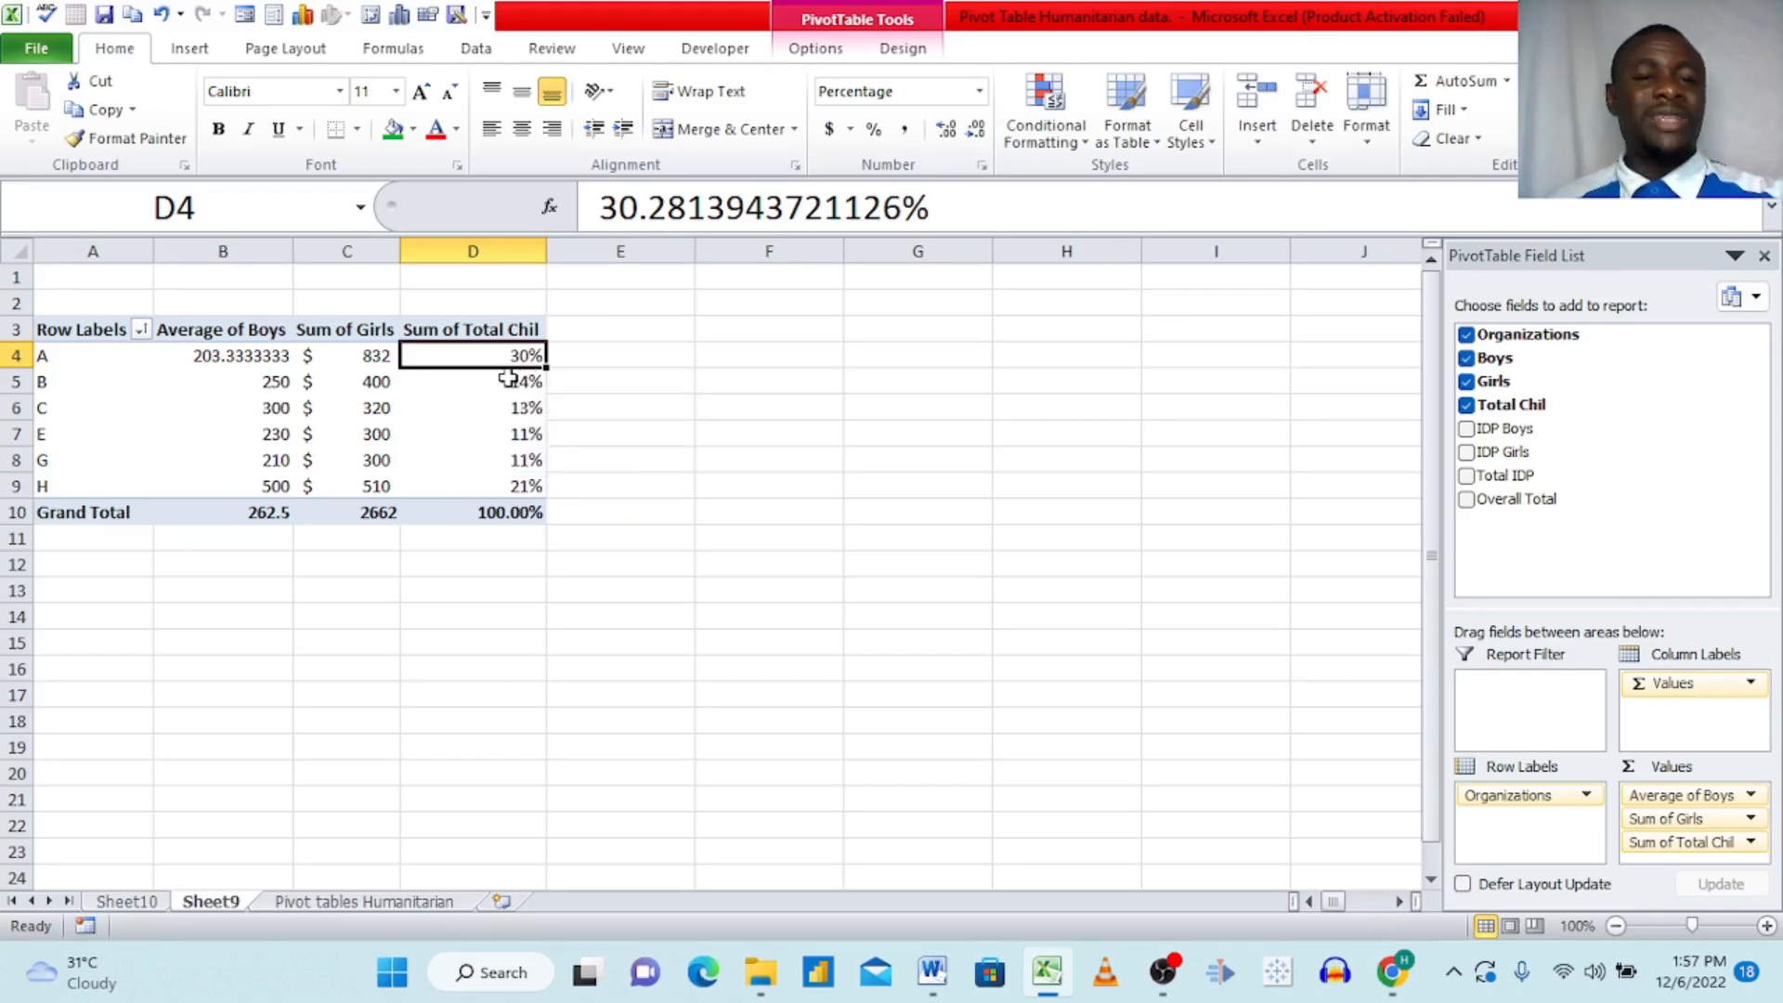
mouse_move(513, 383)
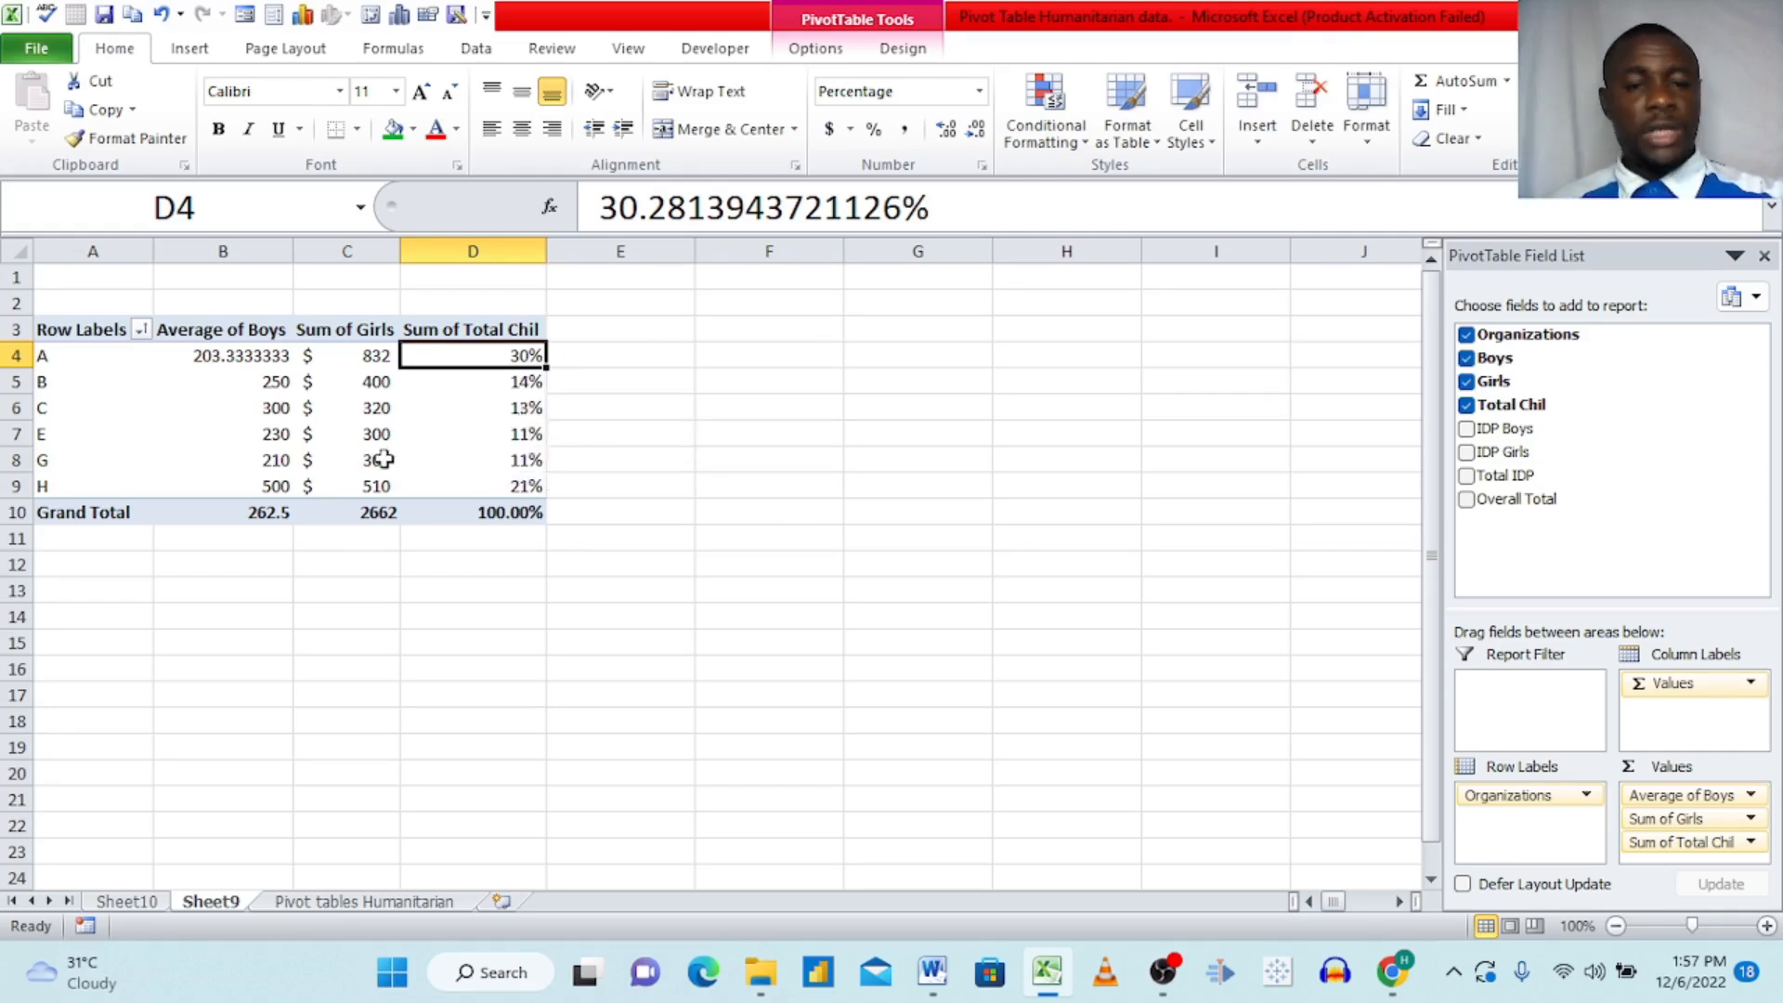
mouse_move(435, 441)
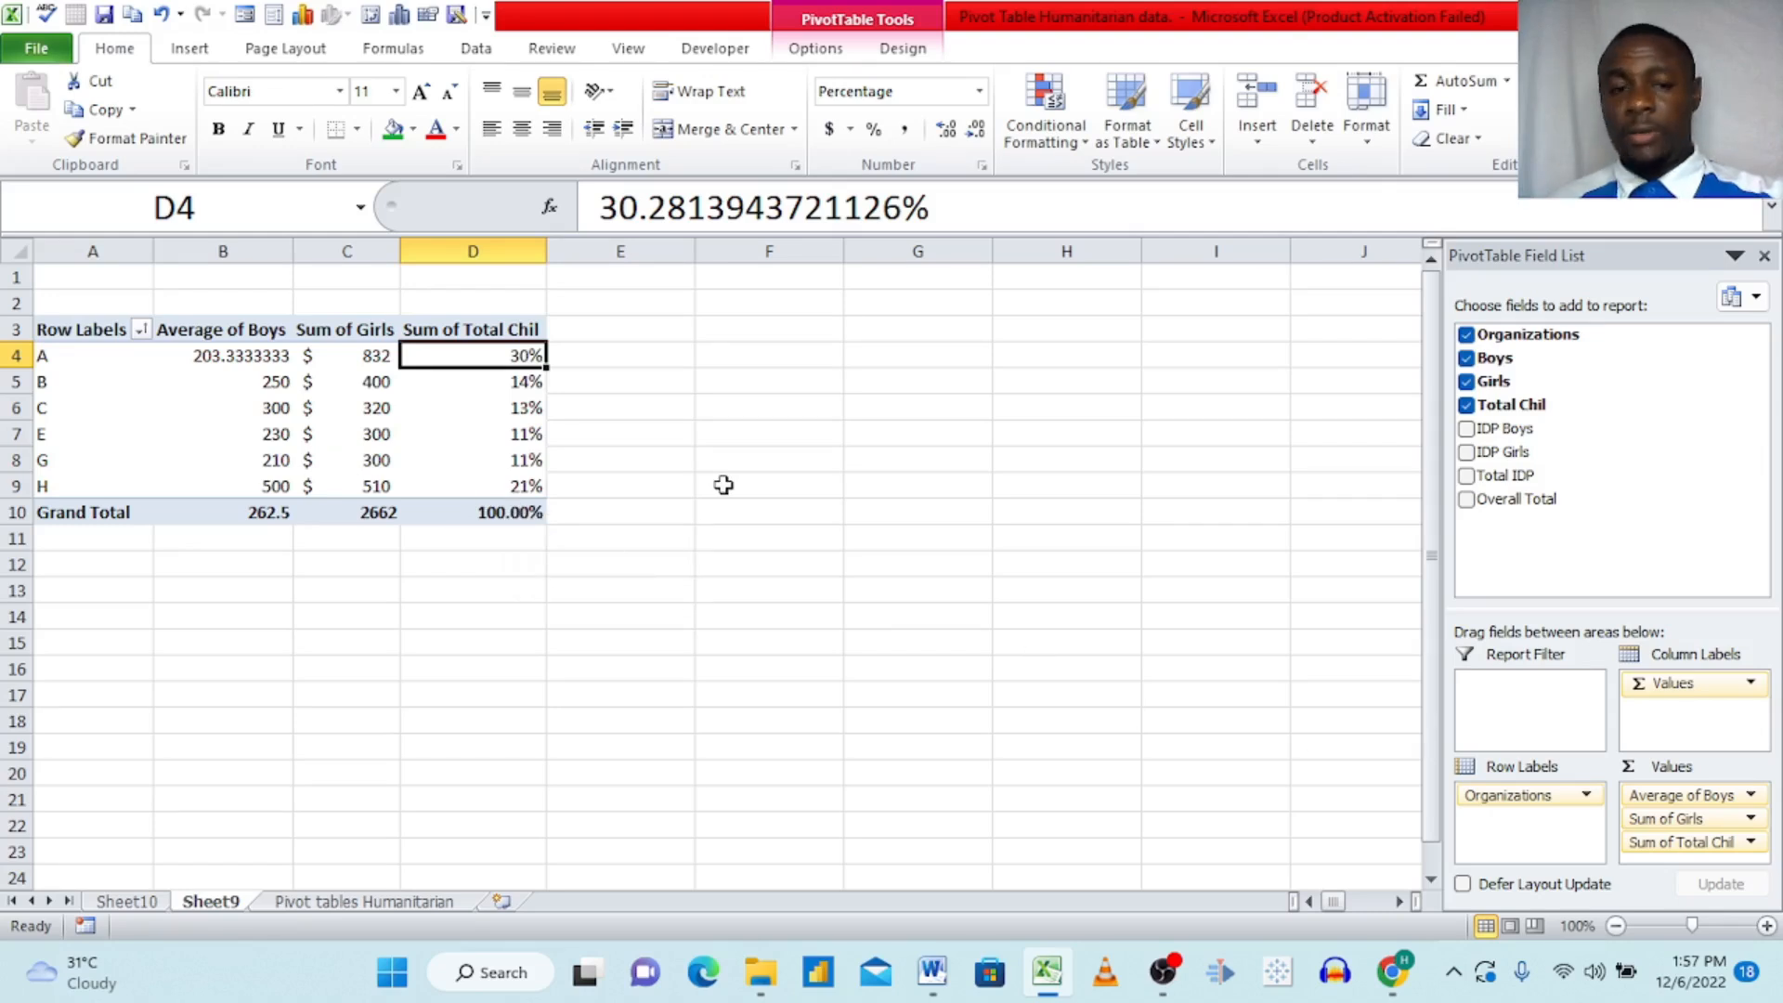
left_click(646, 443)
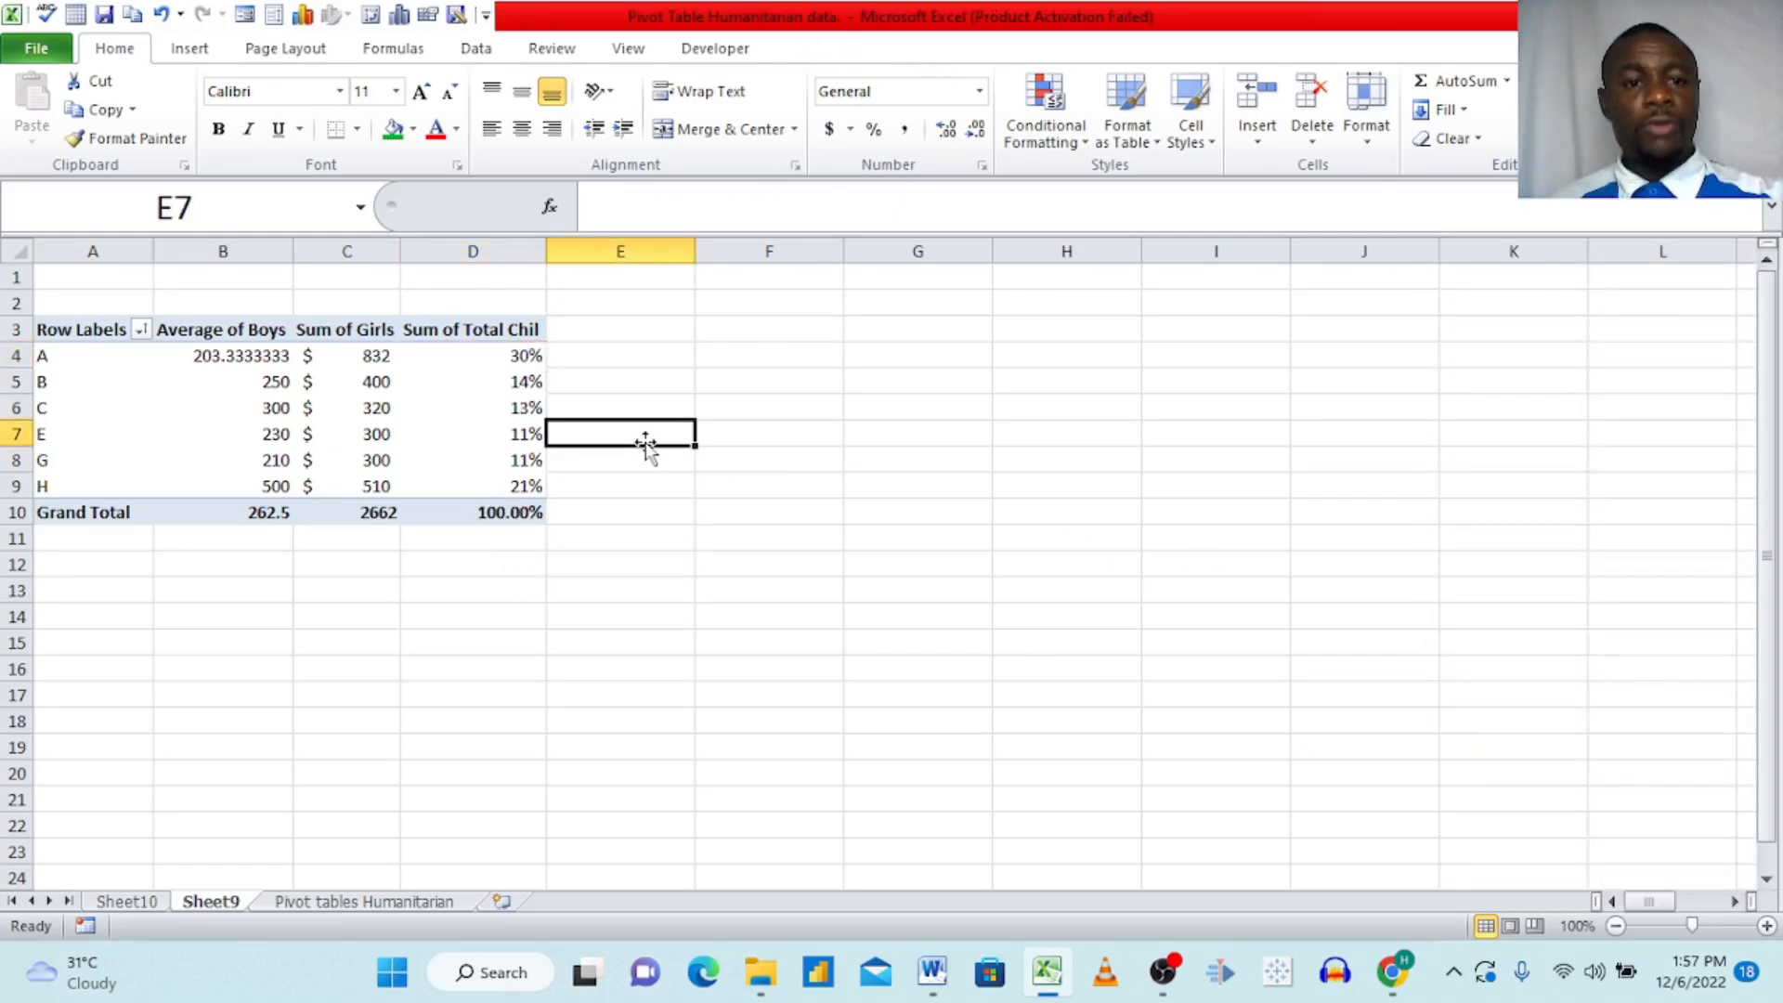
Step: Remove the Total Chil, Girls and Boys fields from the PivotTable, keeping only Organizations
left_click(460, 399)
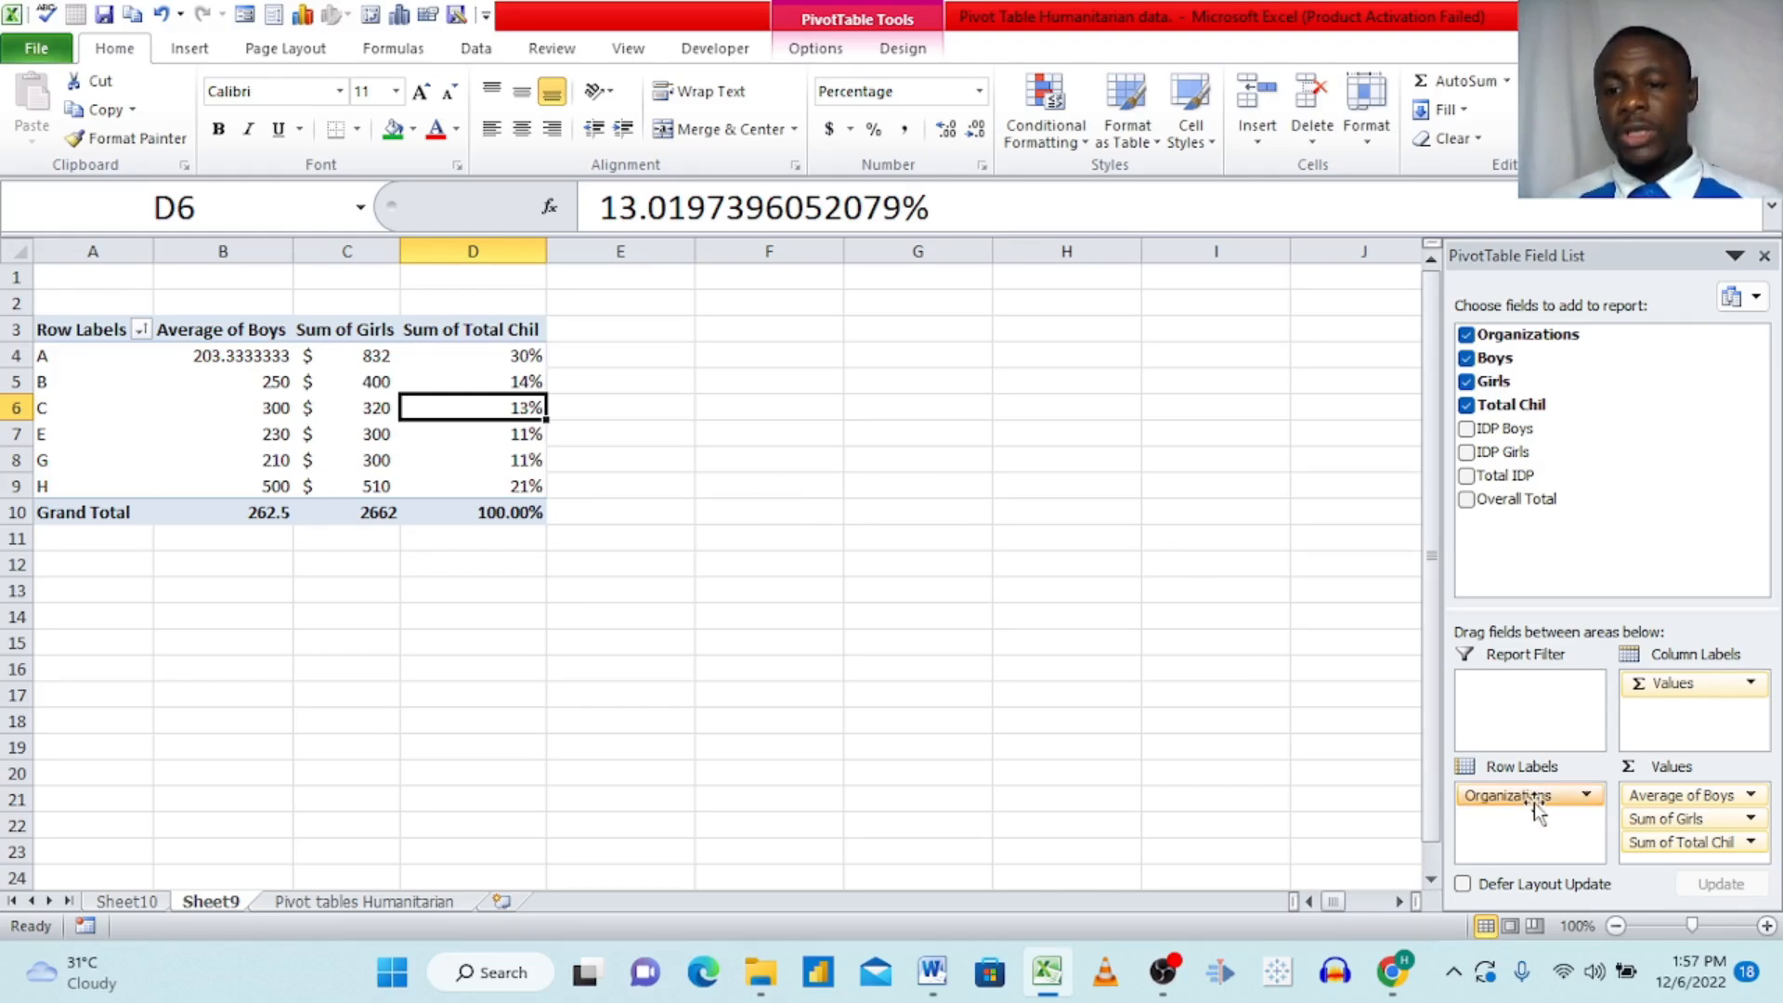
left_click(1466, 405)
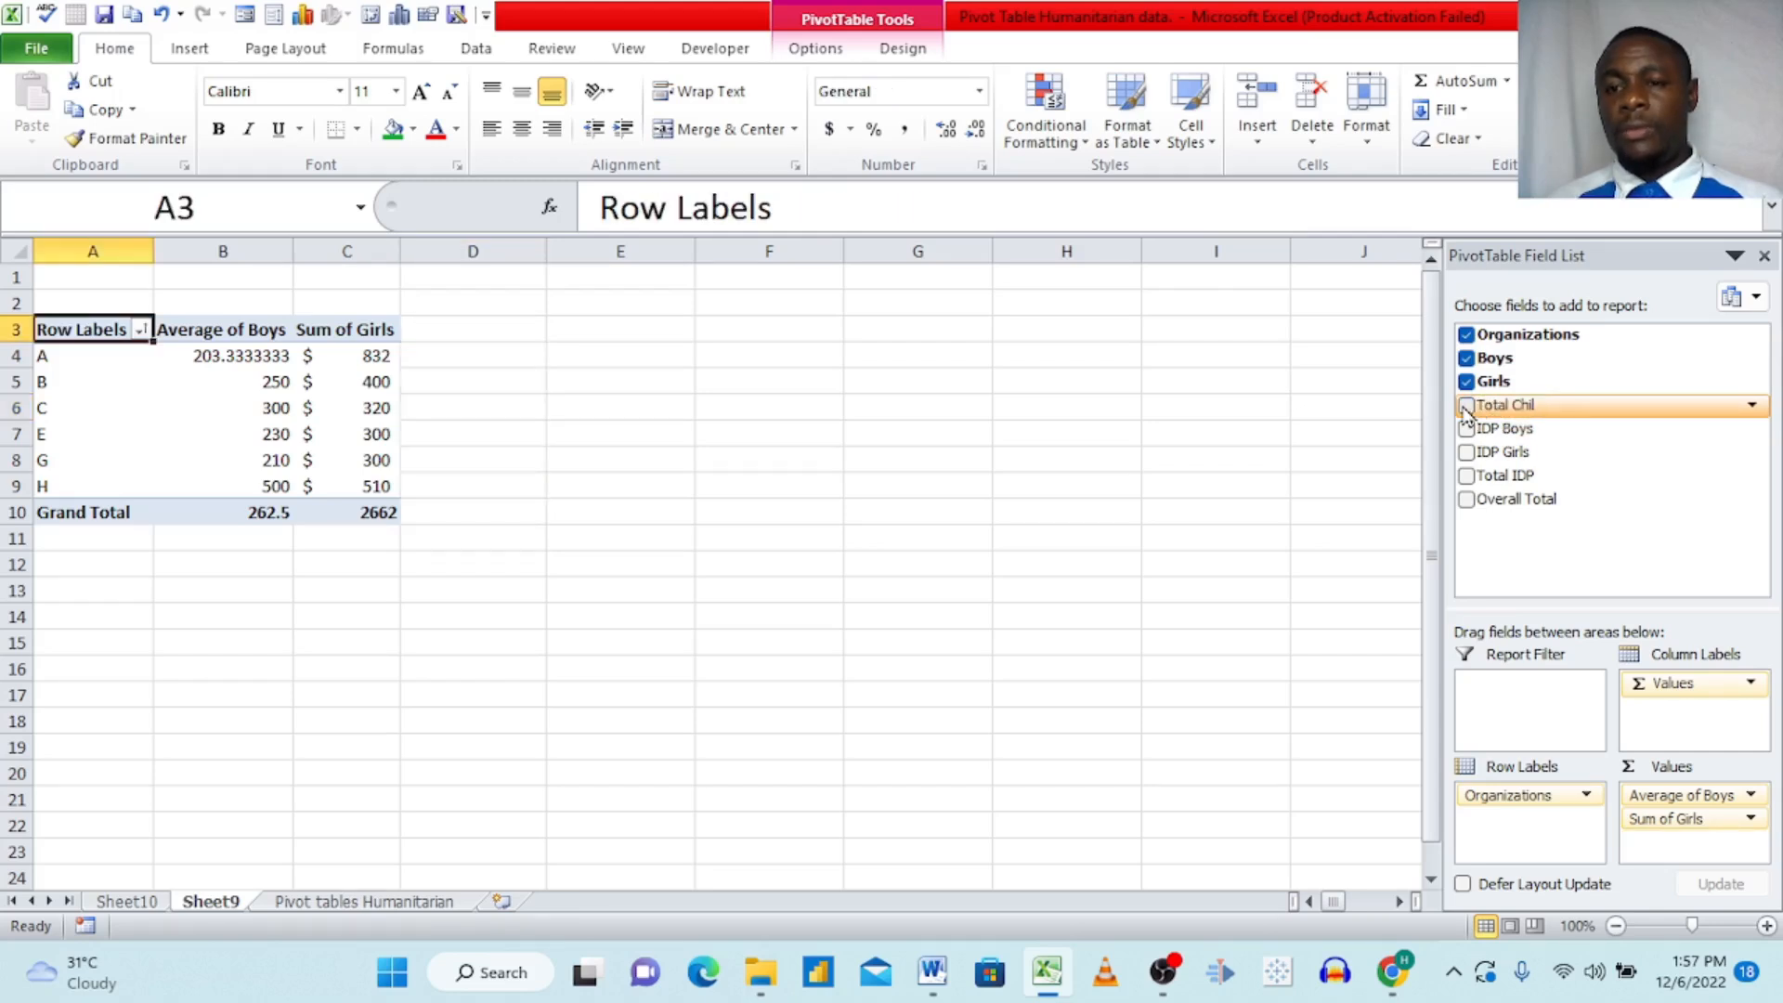
left_click(1466, 383)
left_click(1466, 359)
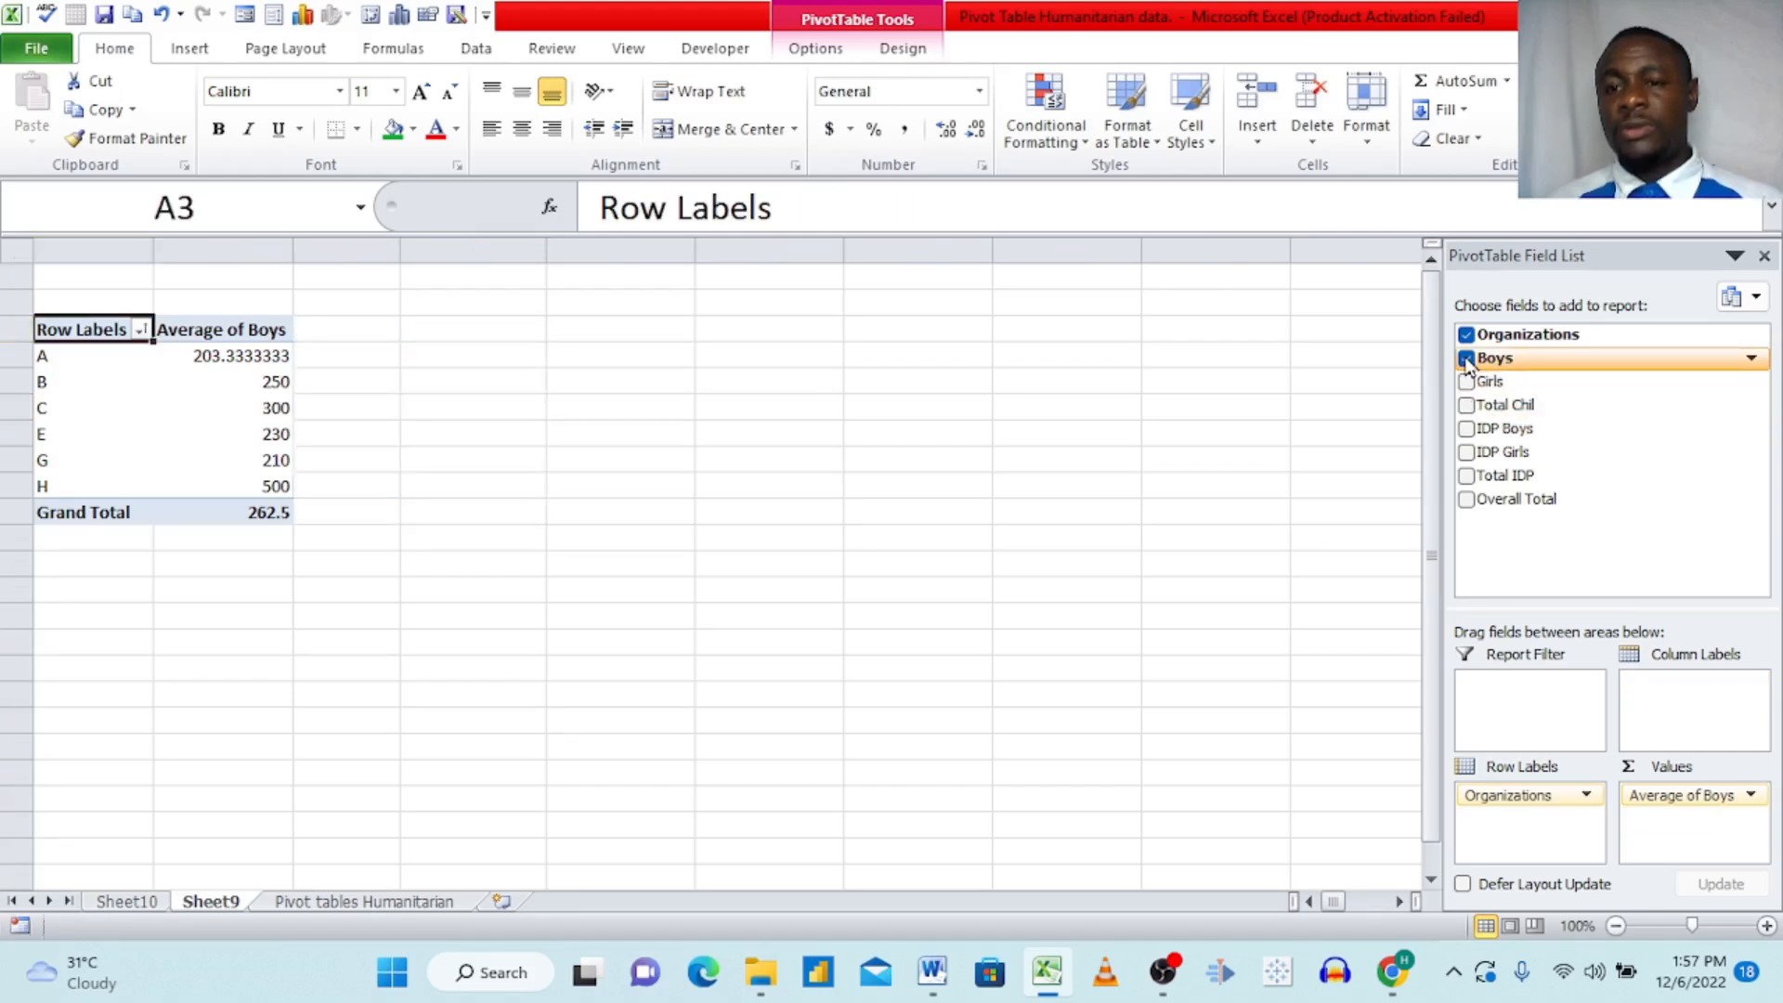
Step: Add the Total IDP and Overall Total fields to the PivotTable as values by organization
left_click(1467, 475)
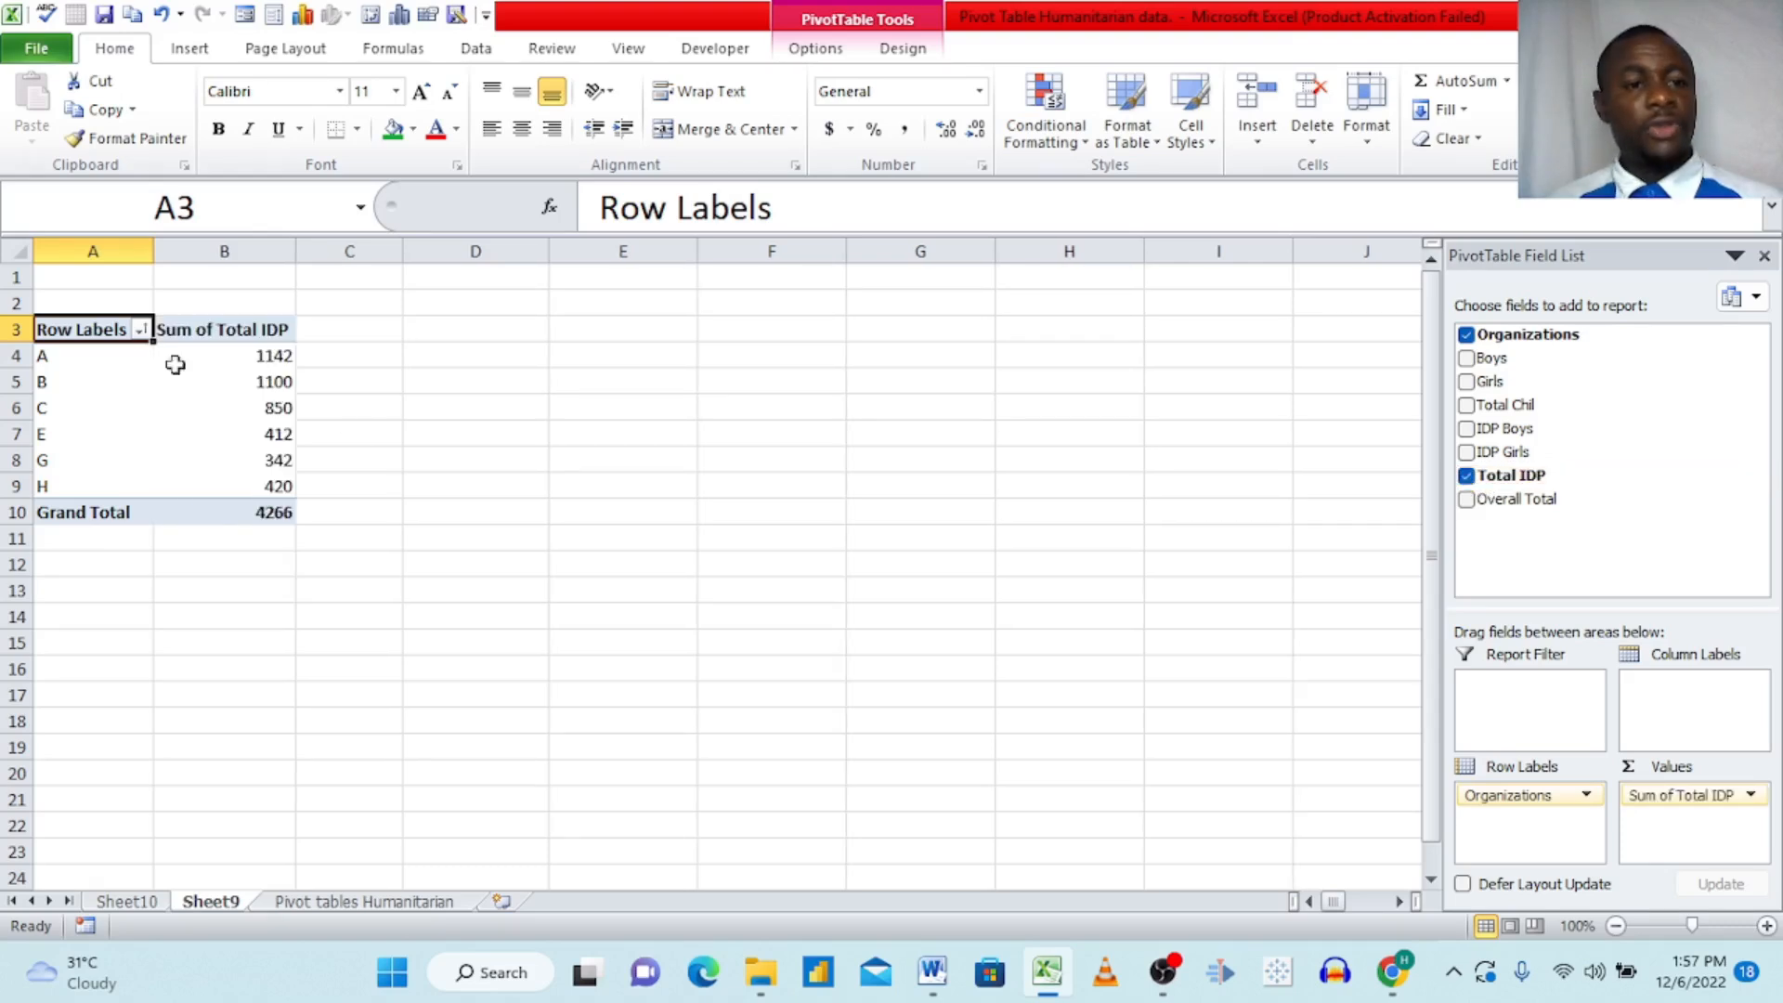
left_click(1466, 499)
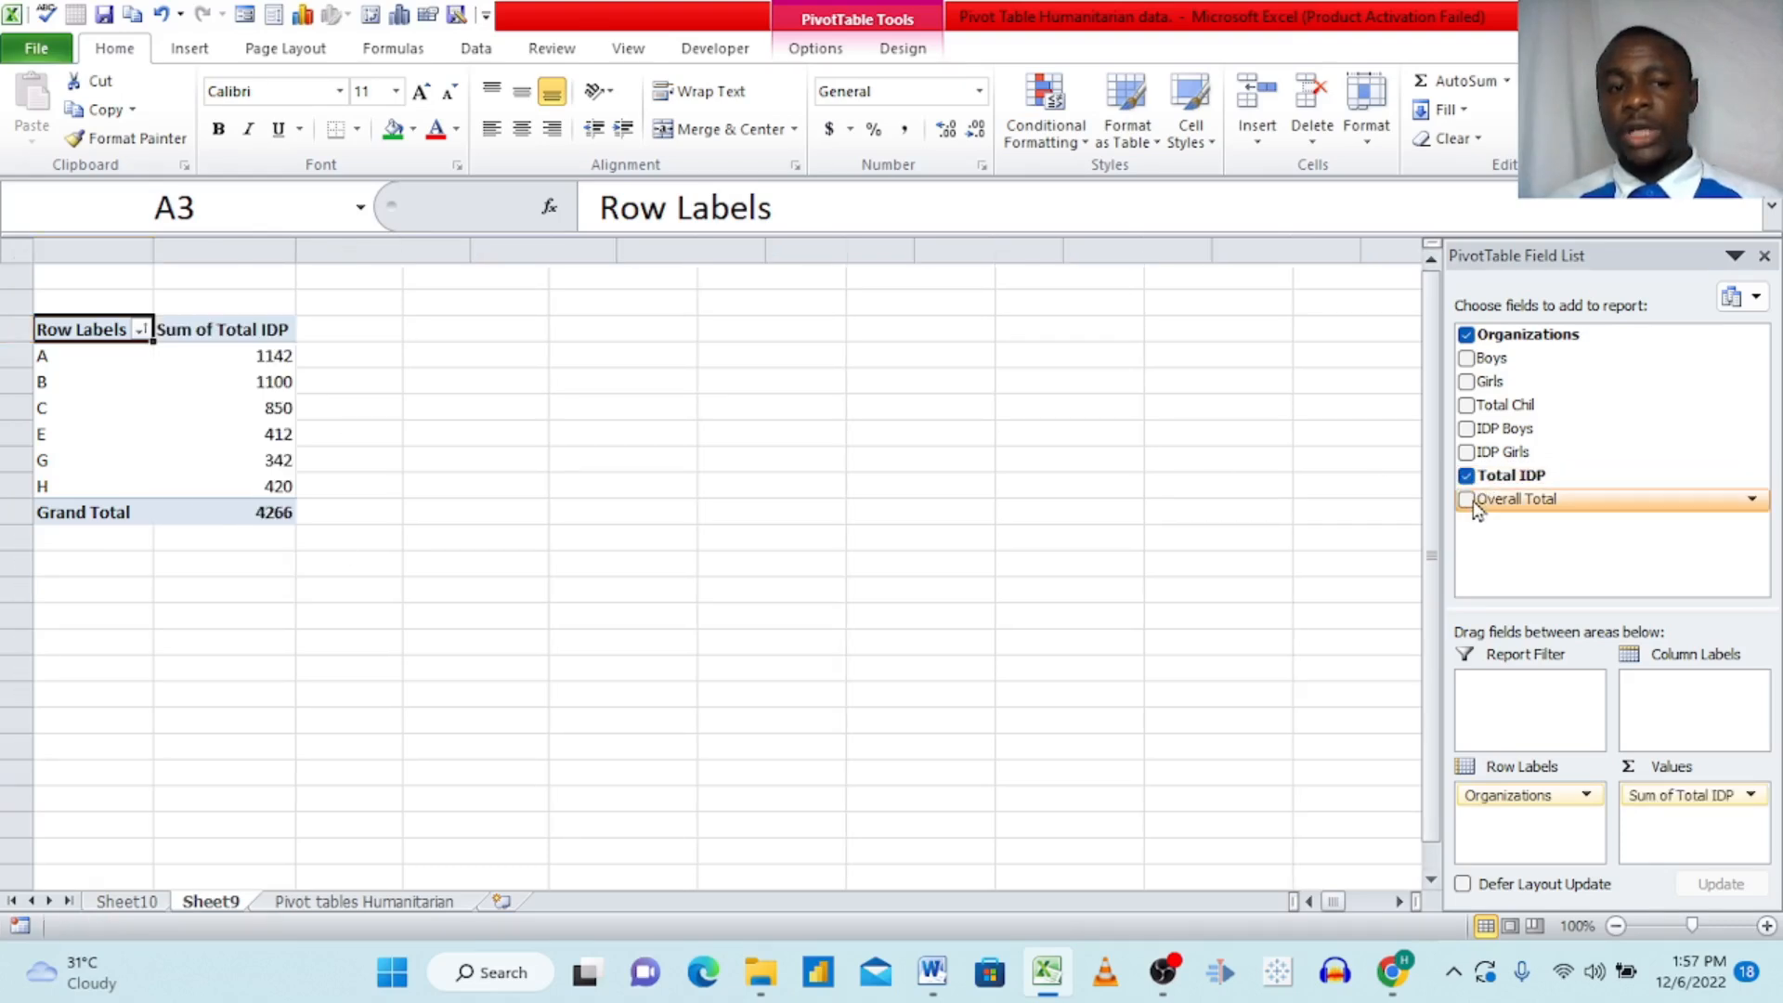